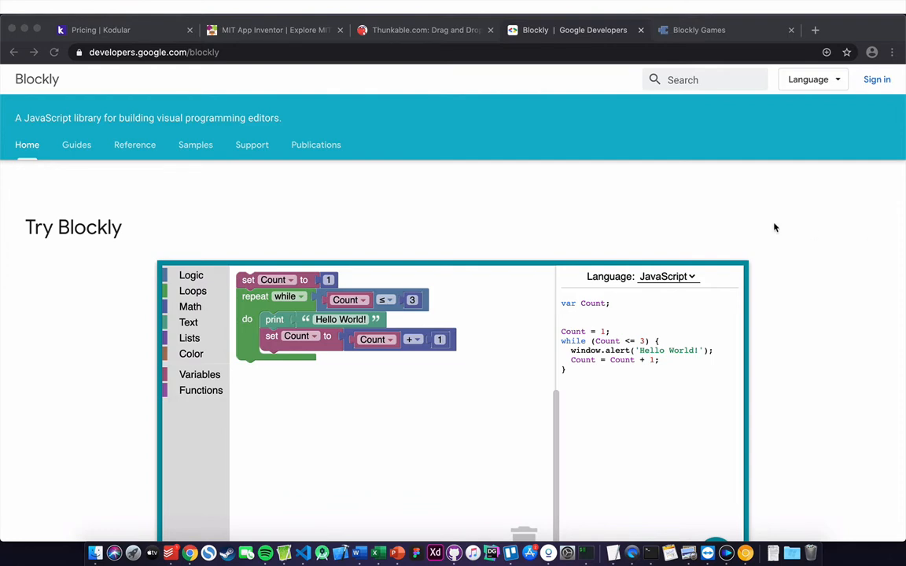
- Page through the Built with Blockly projects carousel ten times to see more projects
scroll(654, 188, down, 10)
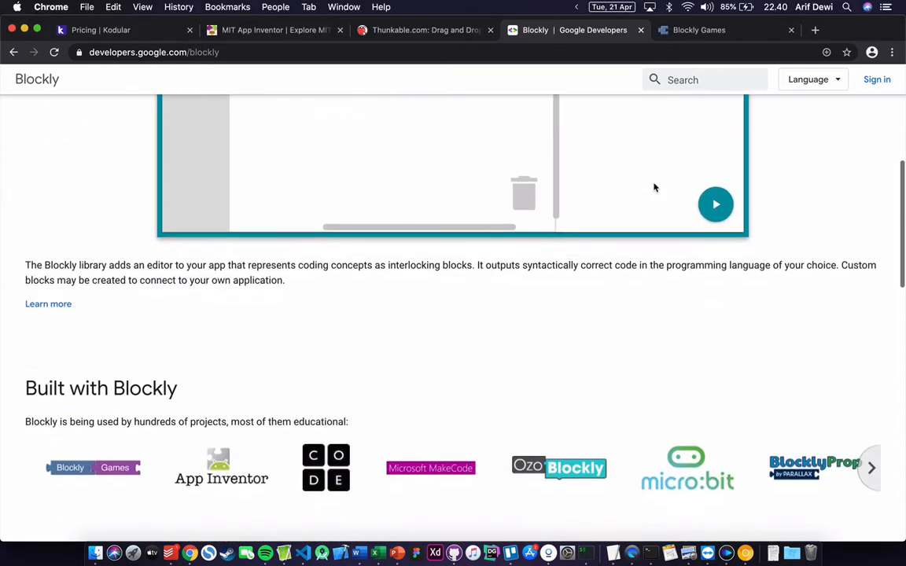
scroll(654, 187, down, 3)
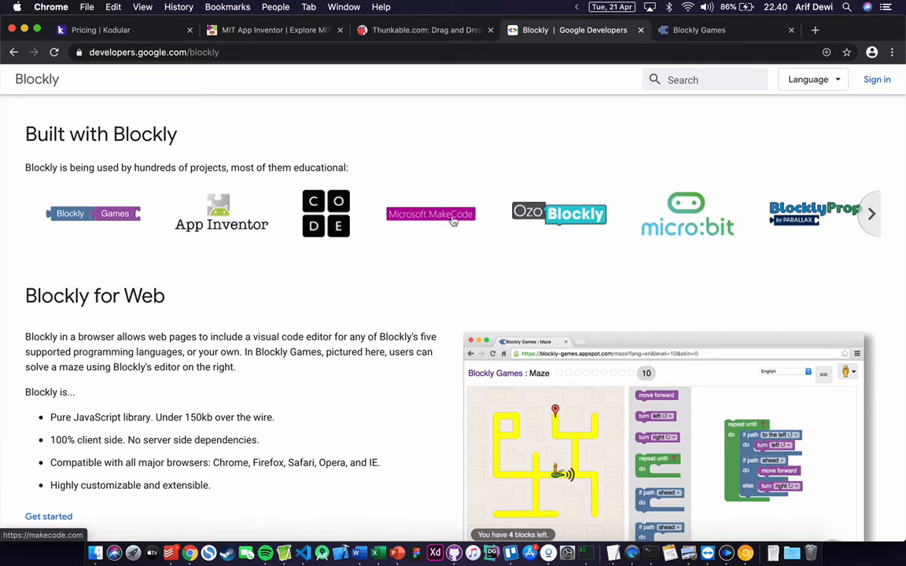
click(870, 216)
click(870, 217)
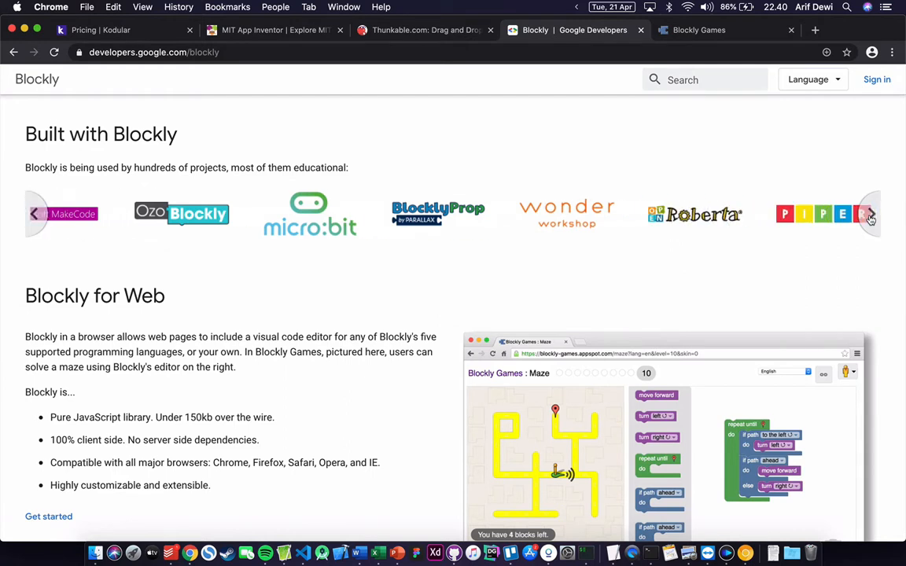
click(870, 216)
click(870, 216)
click(869, 216)
click(870, 216)
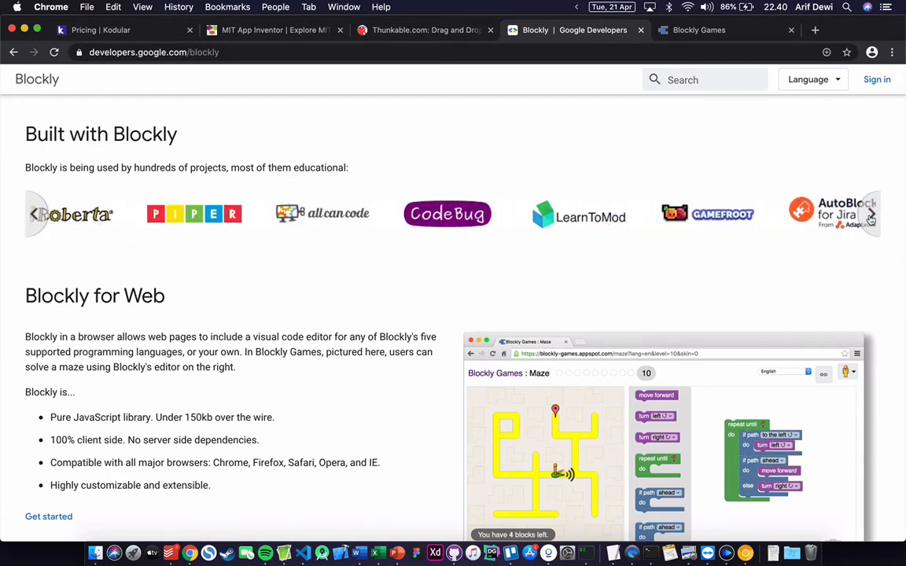
click(871, 217)
click(871, 218)
click(870, 218)
click(871, 217)
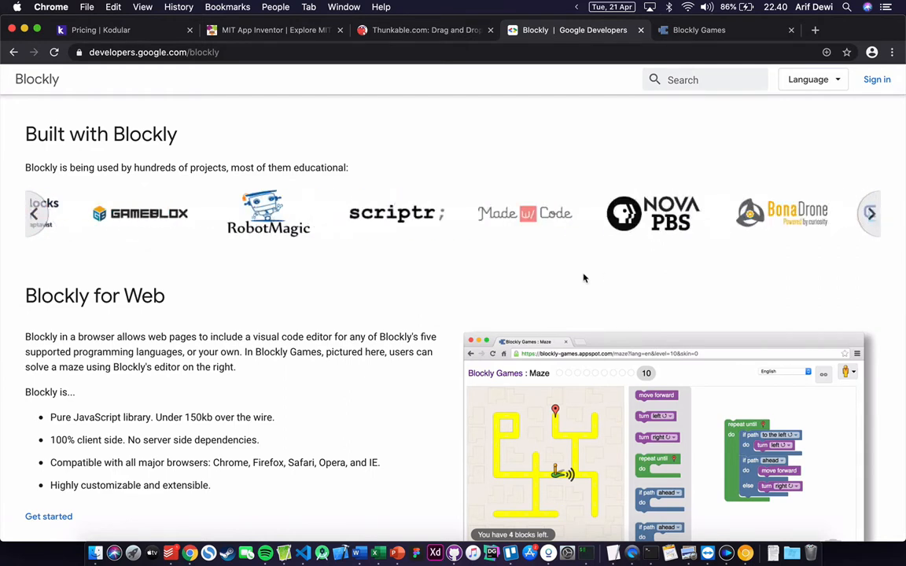
- Scroll further down the Blockly page, then switch to the Blockly Games tab
scroll(583, 278, down, 3)
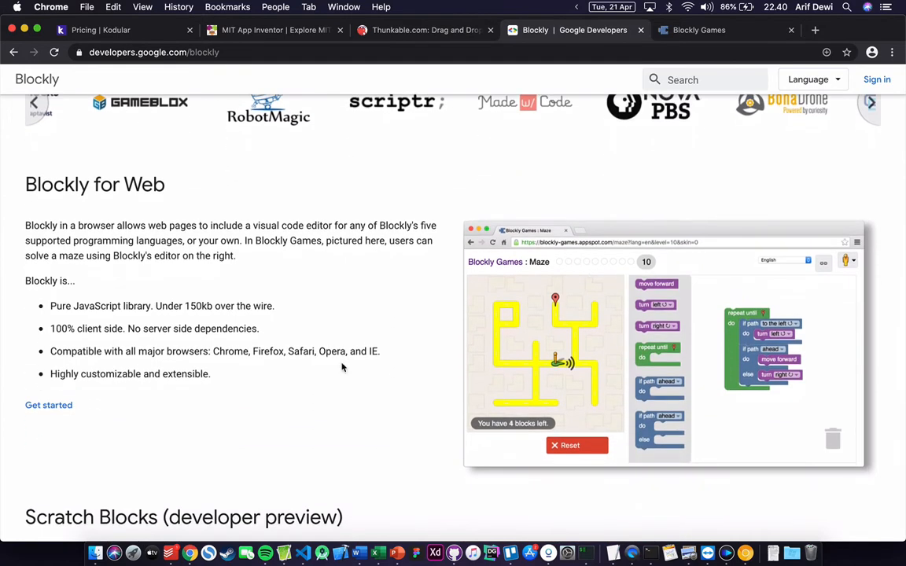
scroll(268, 337, down, 1)
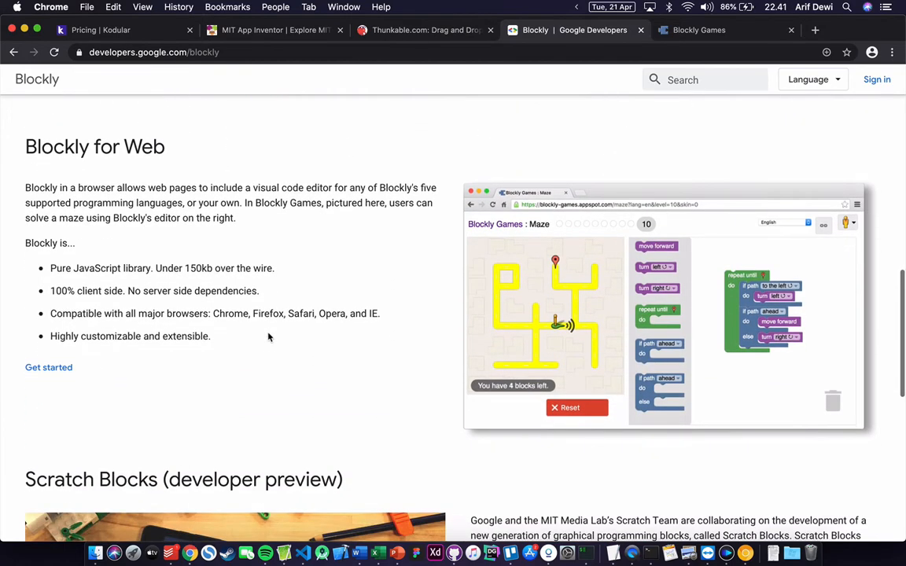
click(684, 30)
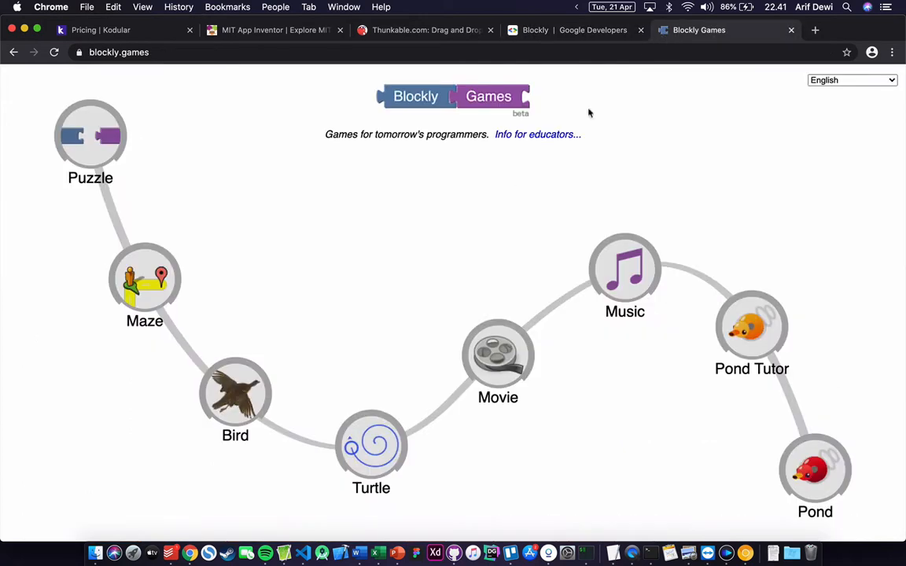
- Launch the Puzzle game from the Blockly Games home page
click(78, 139)
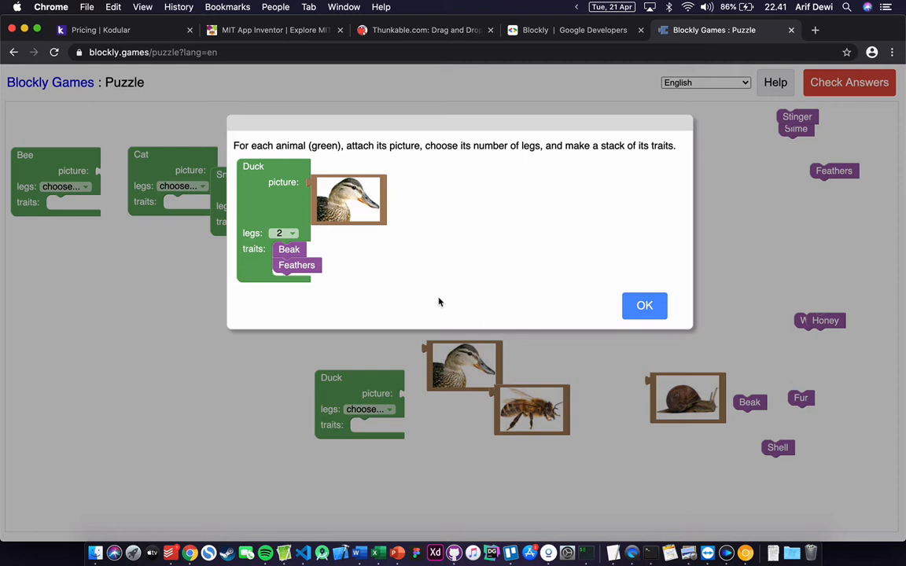
- Attach the snail and duck pictures and set their legs to 0 and 2
click(641, 305)
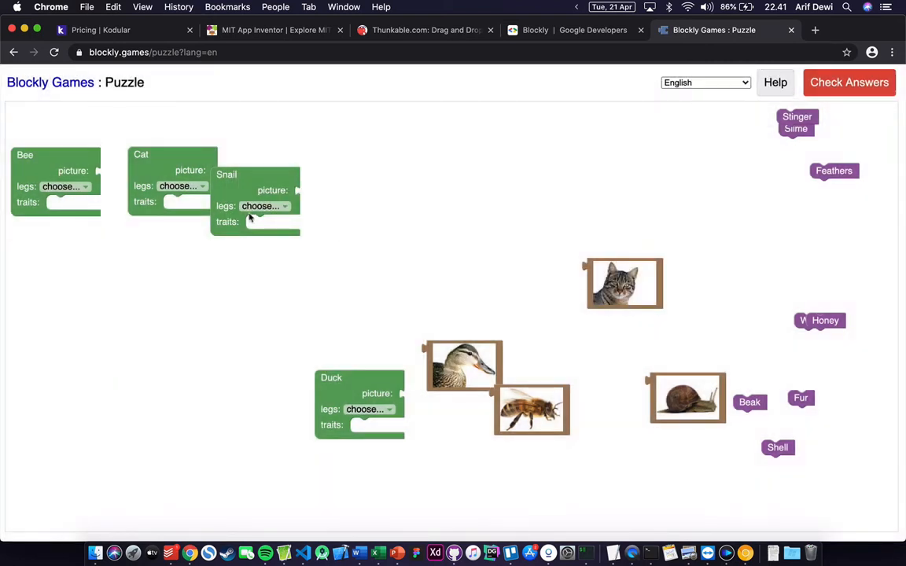
drag(247, 189, 383, 183)
drag(674, 394, 458, 198)
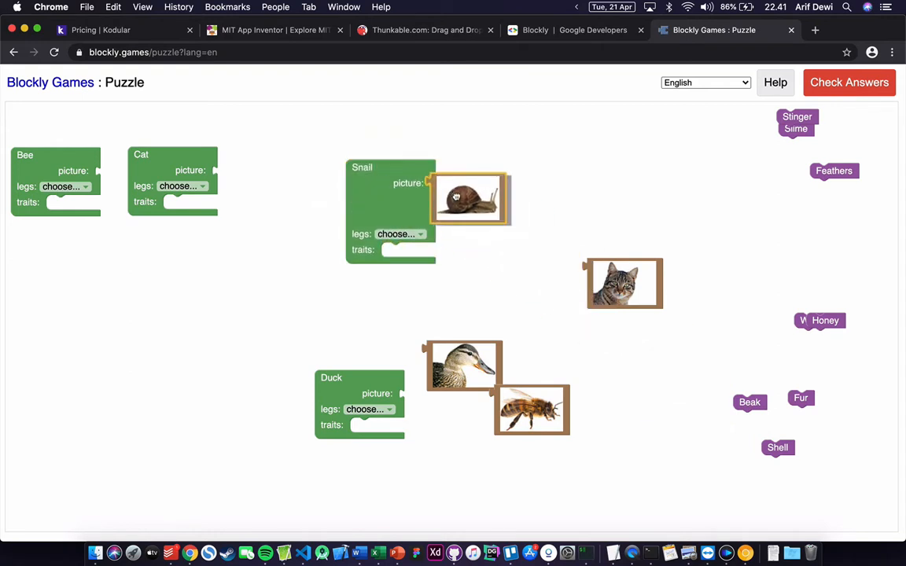
click(386, 234)
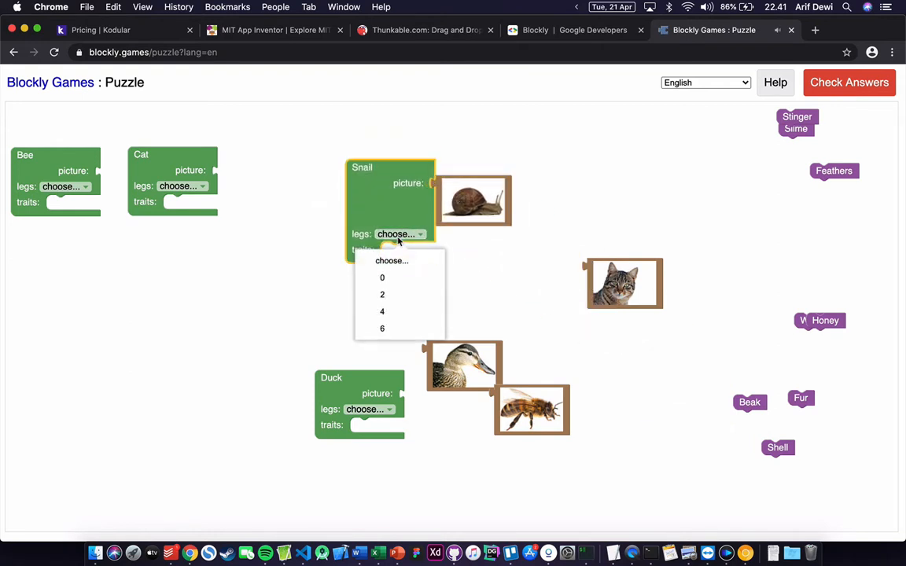
click(386, 279)
drag(341, 370, 333, 301)
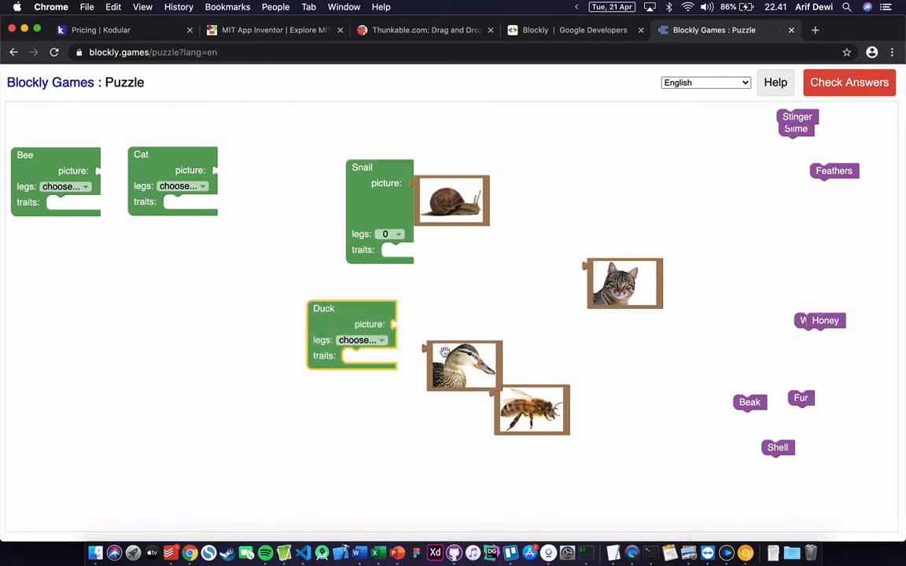
drag(440, 356, 413, 332)
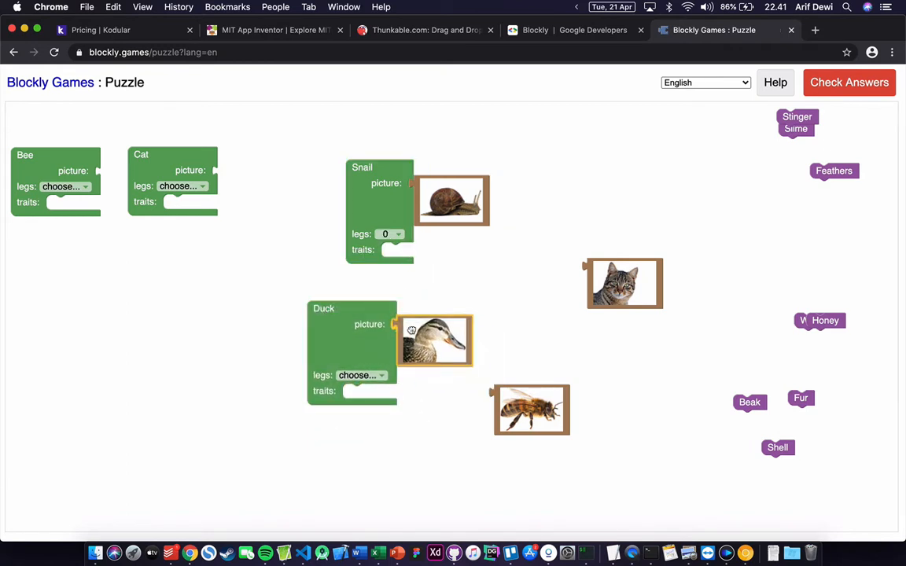
click(358, 375)
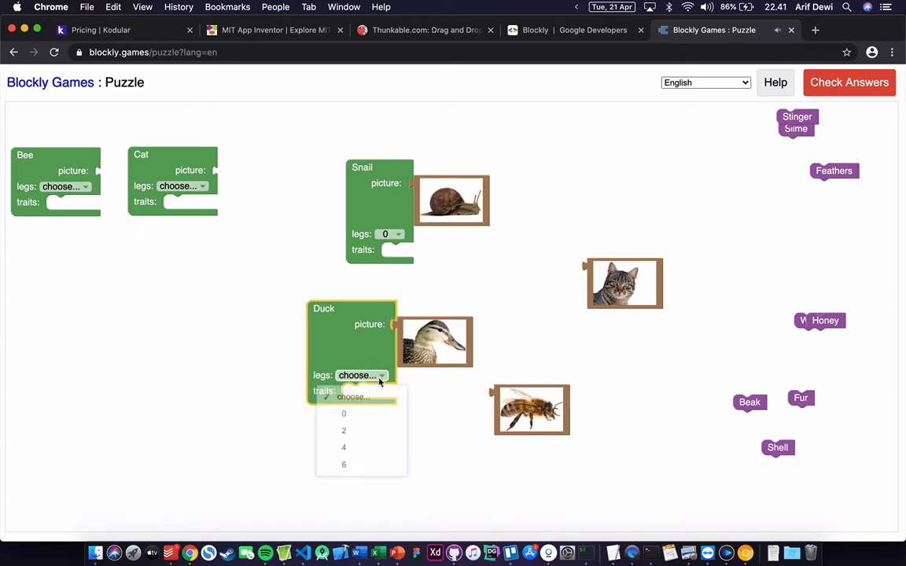
click(366, 434)
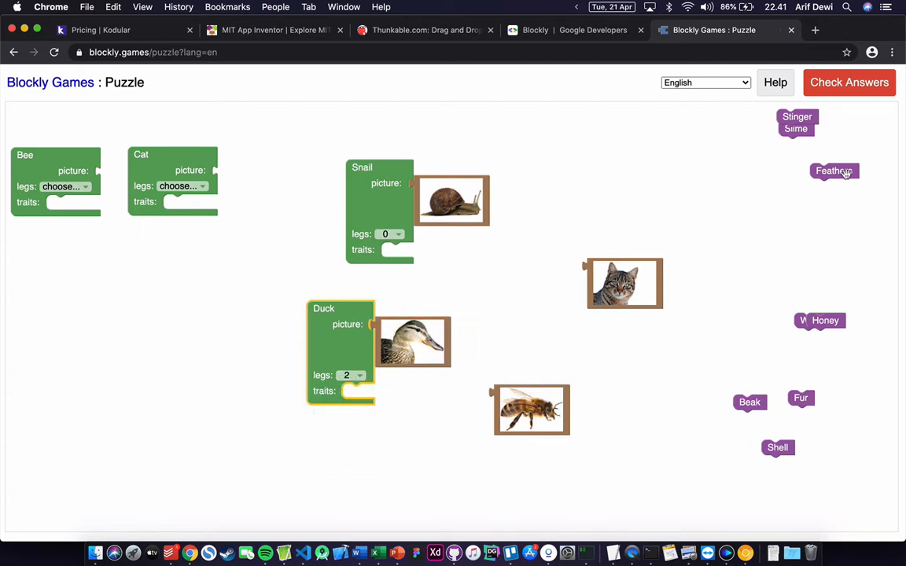
- Attach the cat picture, then set the Bee's legs to 2 and the Cat's to 4
drag(846, 174, 710, 174)
drag(803, 119, 752, 209)
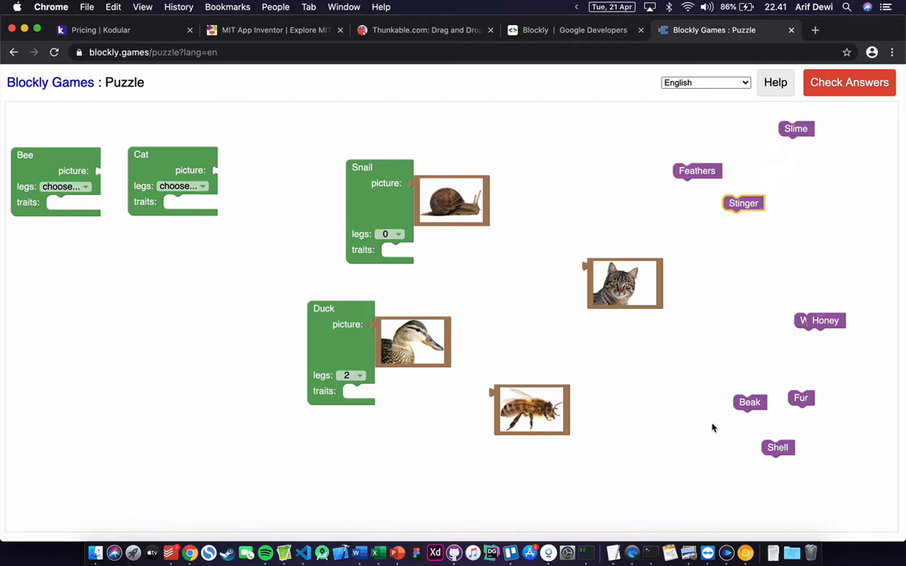
drag(141, 153, 560, 273)
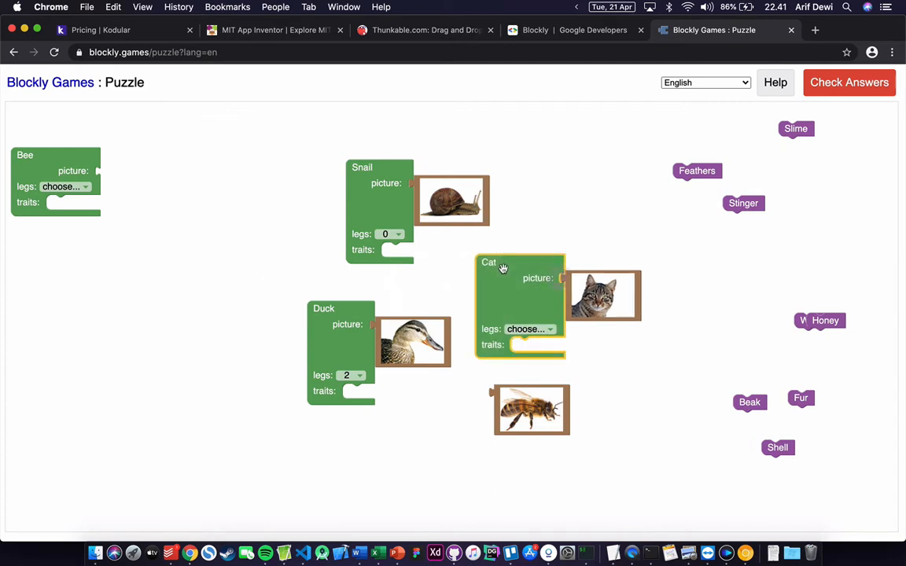
drag(61, 152, 582, 169)
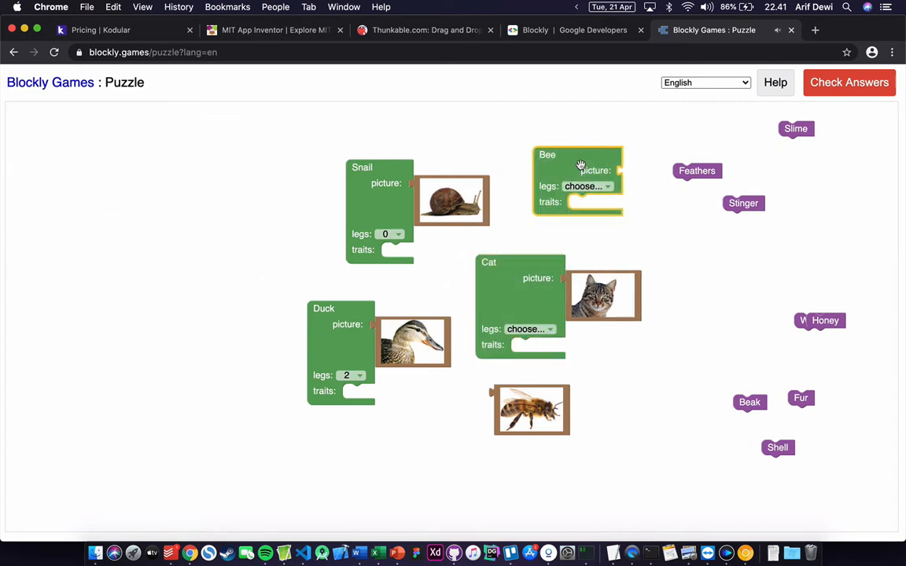
drag(541, 416, 653, 192)
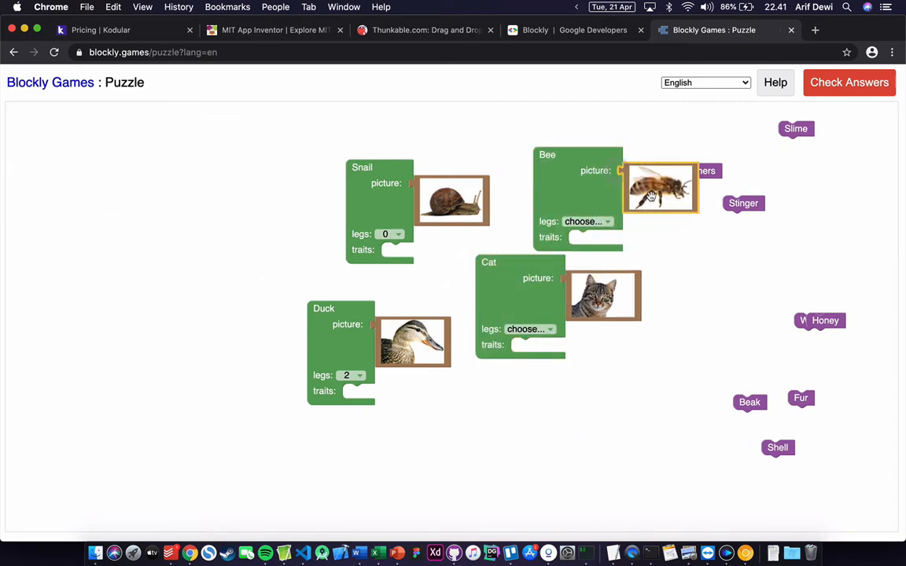
click(587, 221)
click(590, 285)
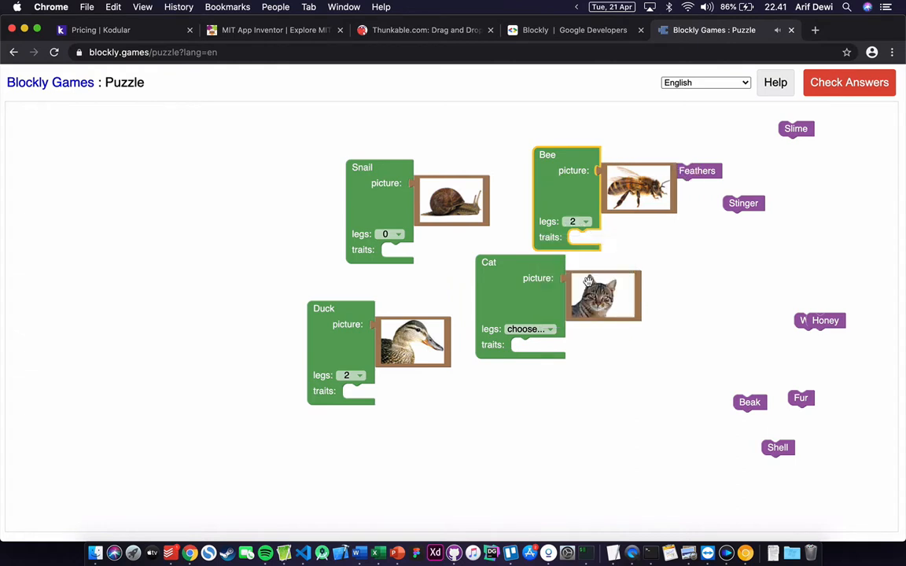
click(525, 330)
click(526, 330)
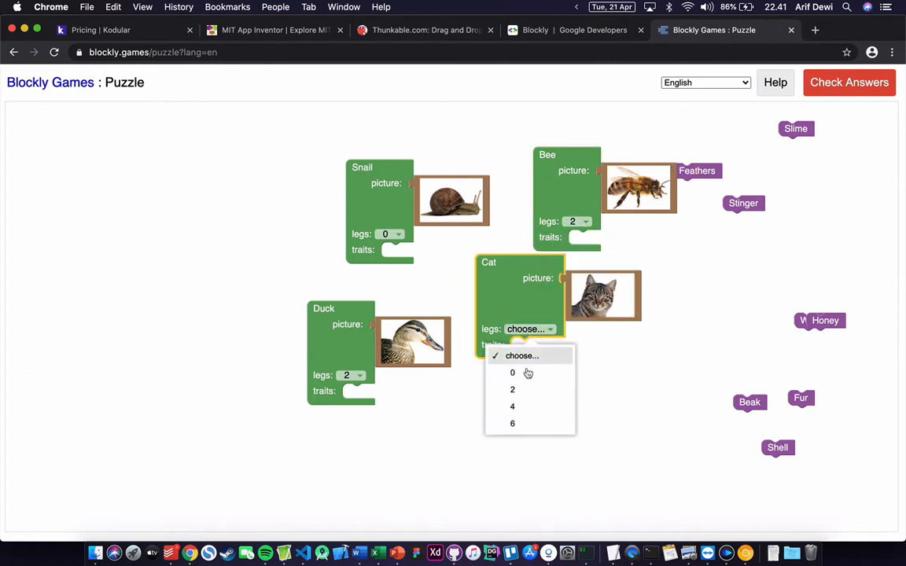
click(520, 408)
click(616, 445)
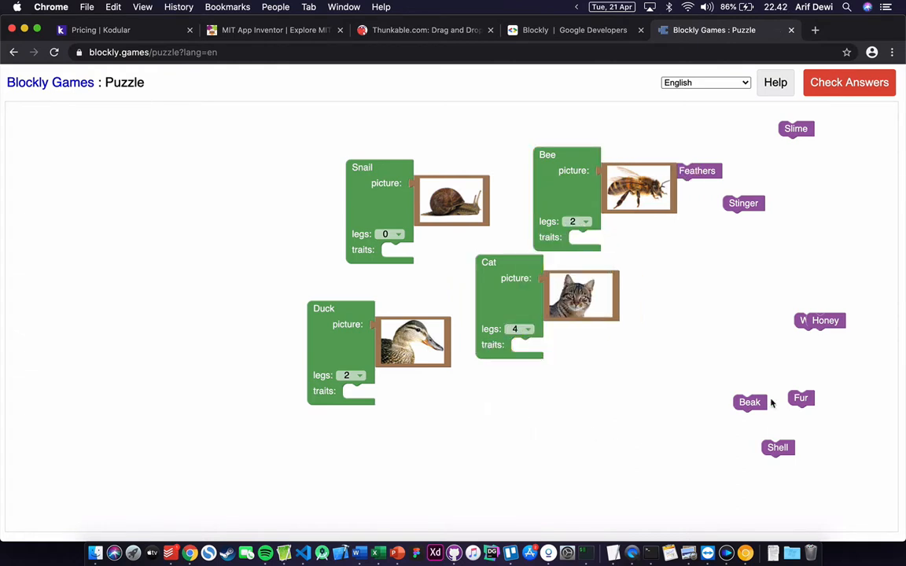
- Give Cat Fur/Whiskers, Bee Honey/Stinger, Snail Shell/Slime, Duck Feathers/Beak, then check answers
drag(805, 400, 535, 350)
drag(833, 313, 592, 235)
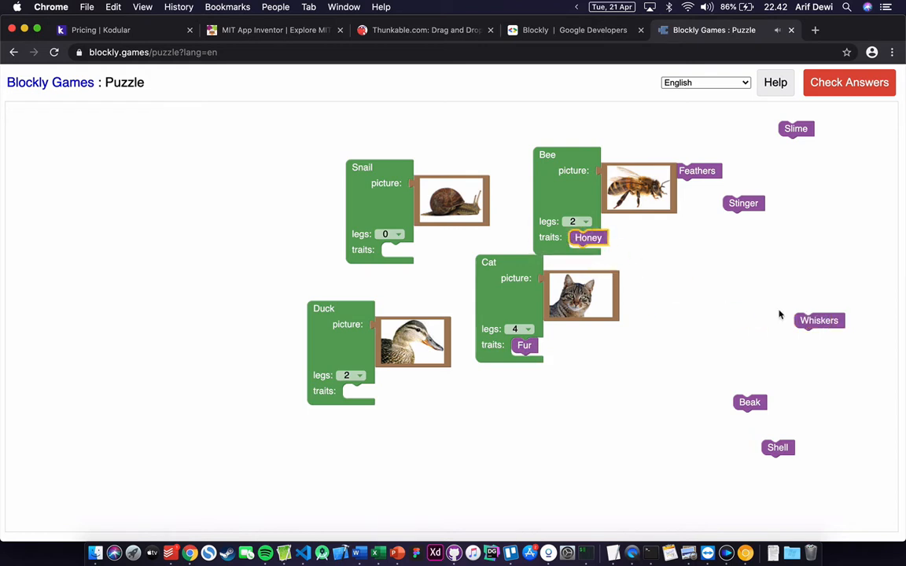
drag(817, 321, 537, 362)
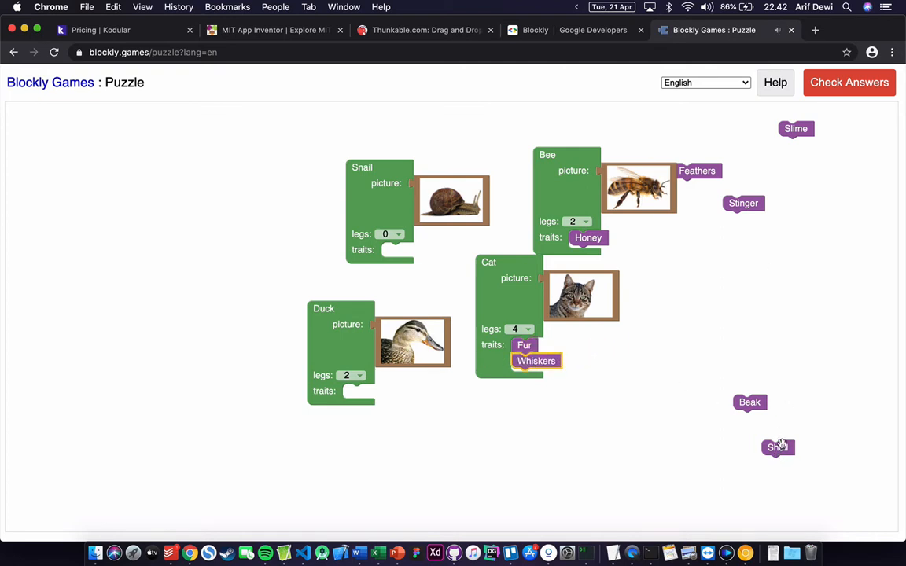
drag(781, 446, 401, 250)
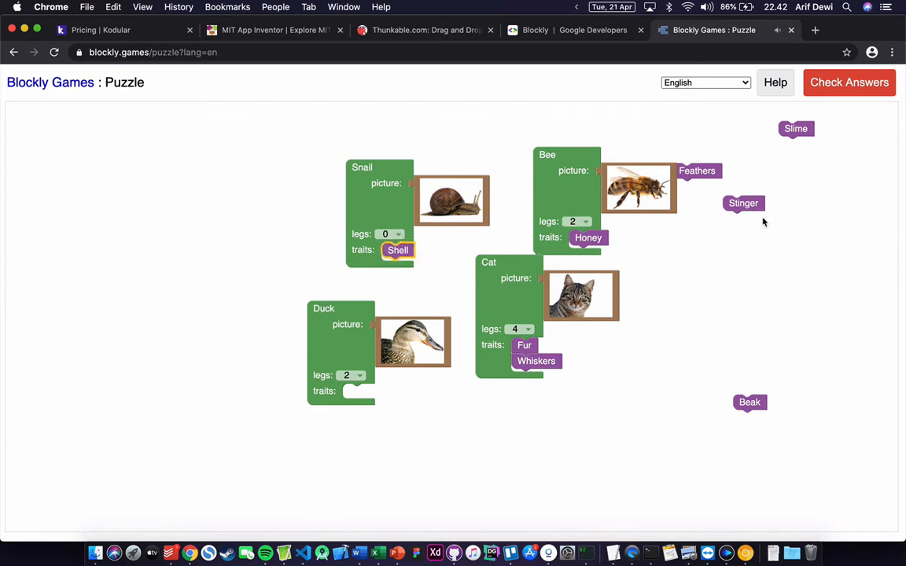
drag(749, 206, 624, 256)
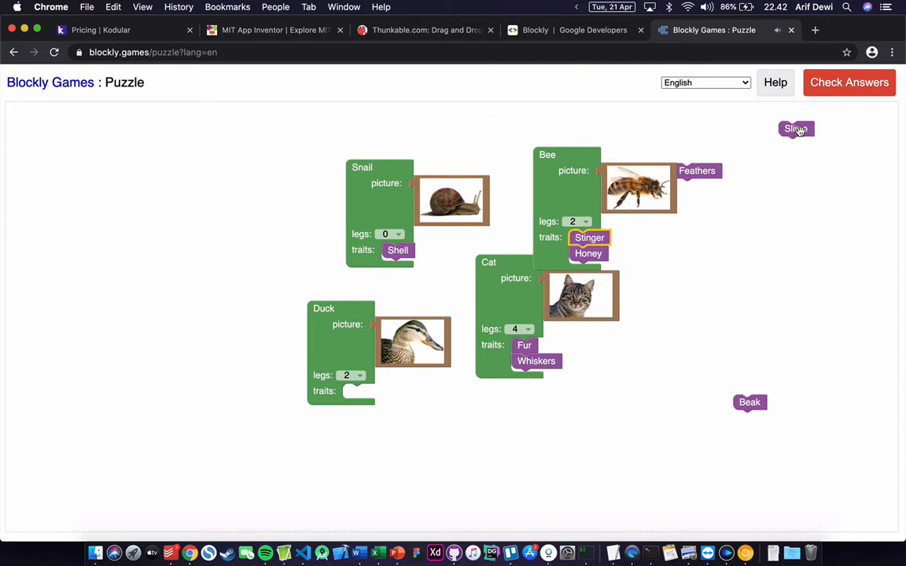
drag(798, 130, 415, 251)
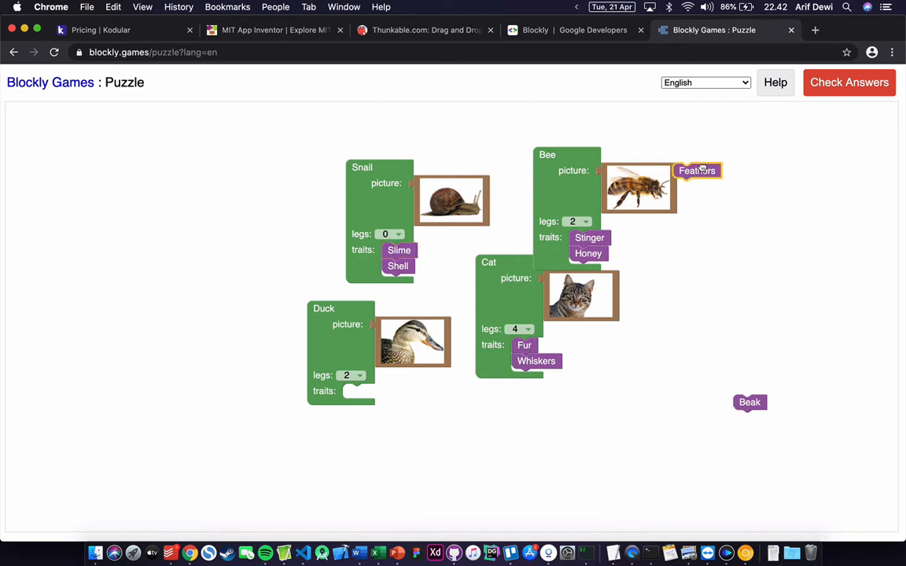
drag(720, 173, 391, 389)
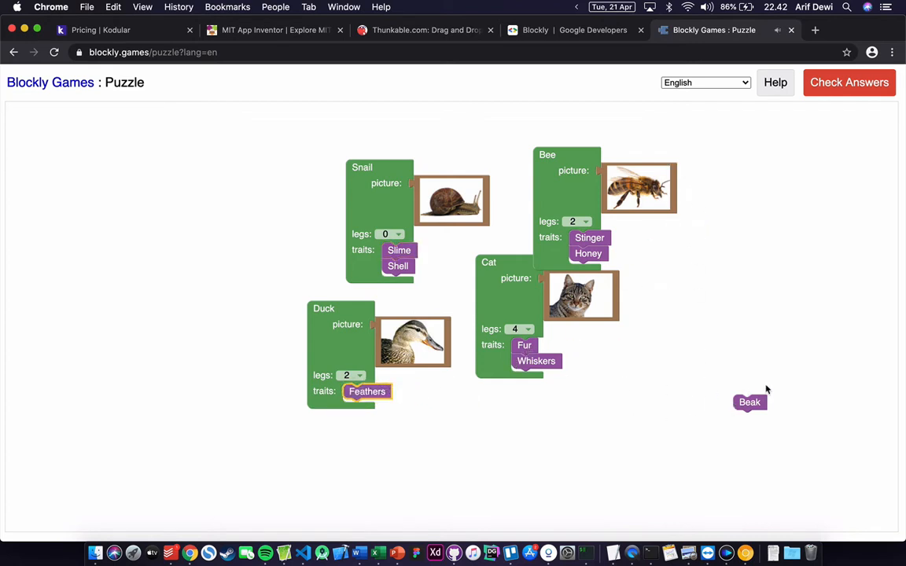
drag(745, 403, 357, 405)
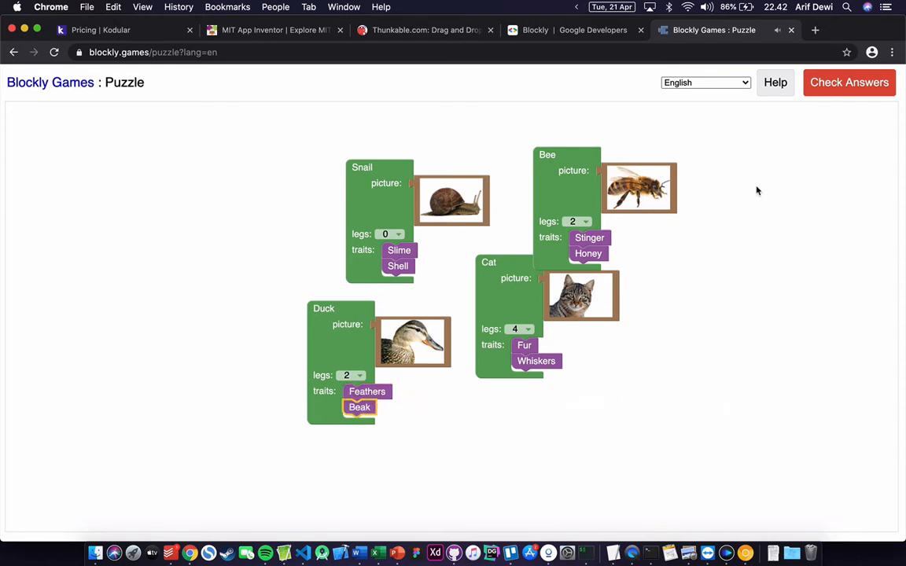
click(860, 87)
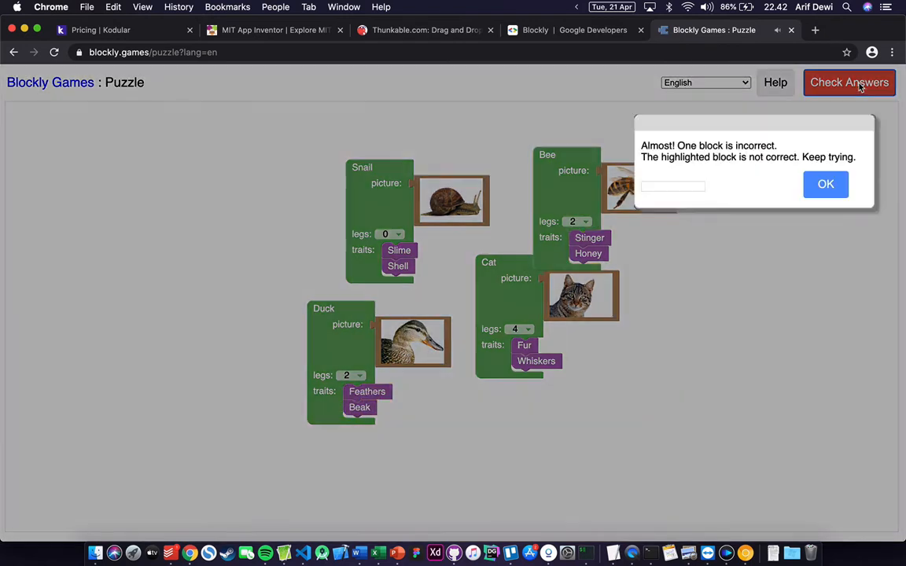
- Dismiss the 'Almost!' feedback and move the Bee block up and the Snail block up-left
click(826, 186)
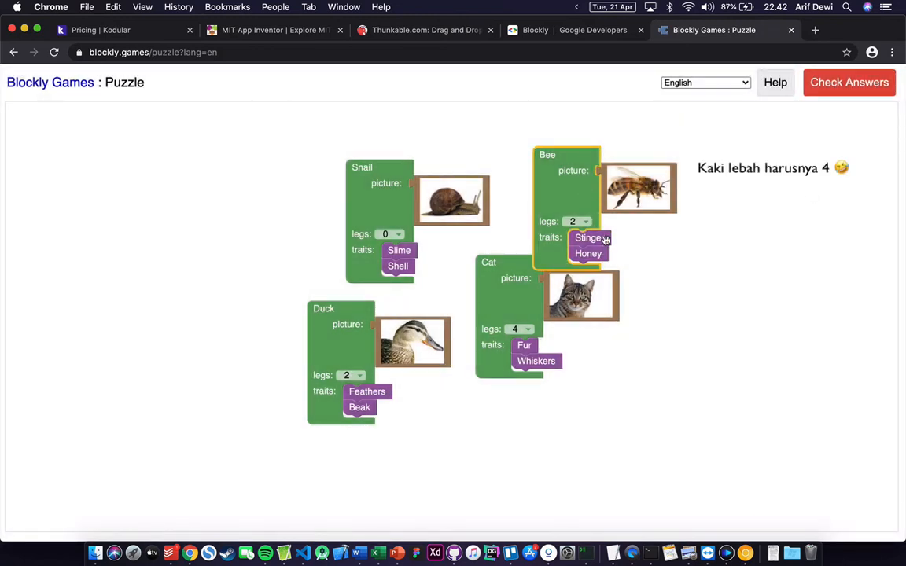
drag(582, 178, 582, 155)
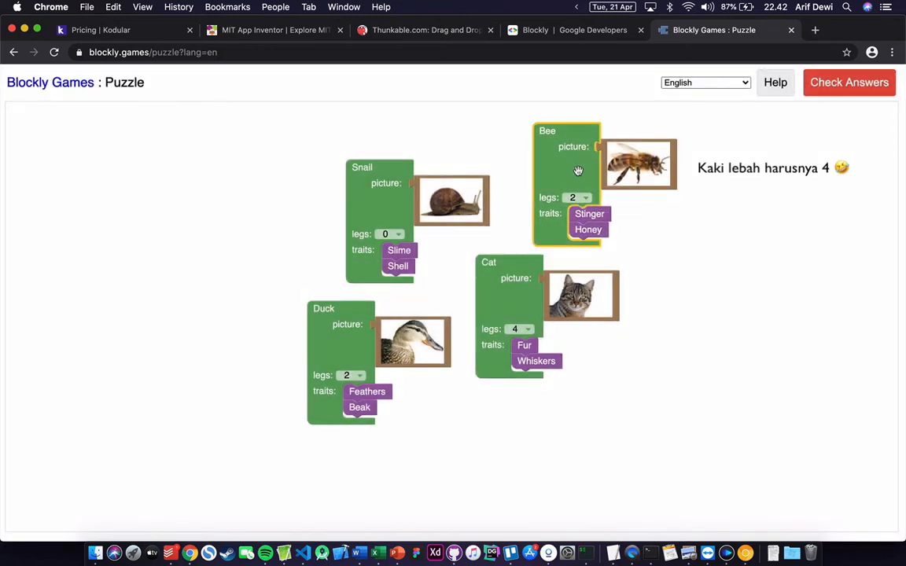
drag(385, 166, 337, 155)
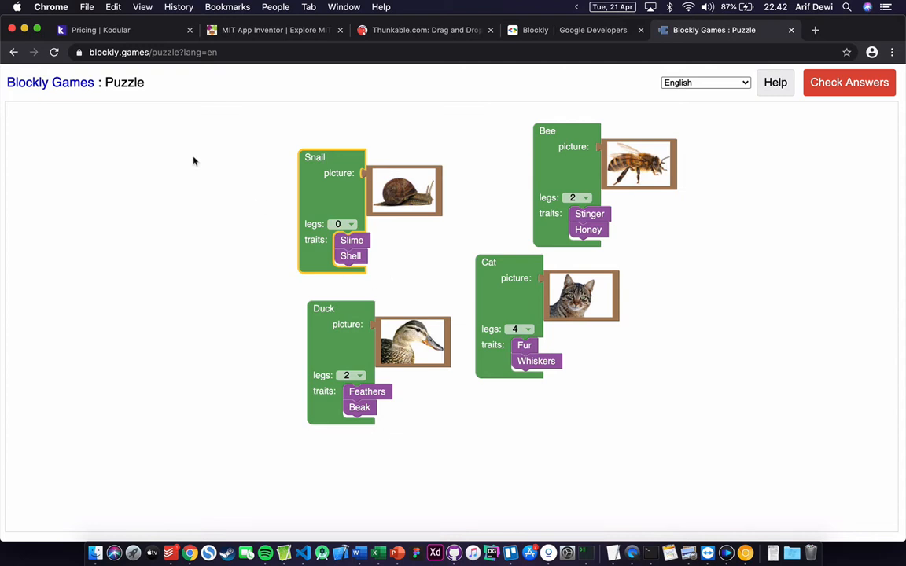
- Leave the puzzle and scroll Google's Blockly page down to Built with Blockly
click(13, 52)
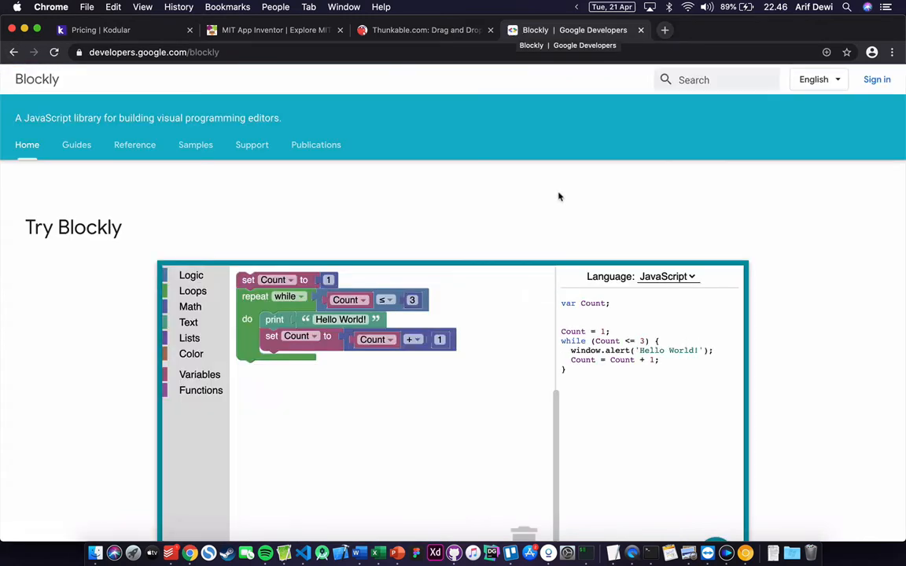
scroll(558, 199, down, 1)
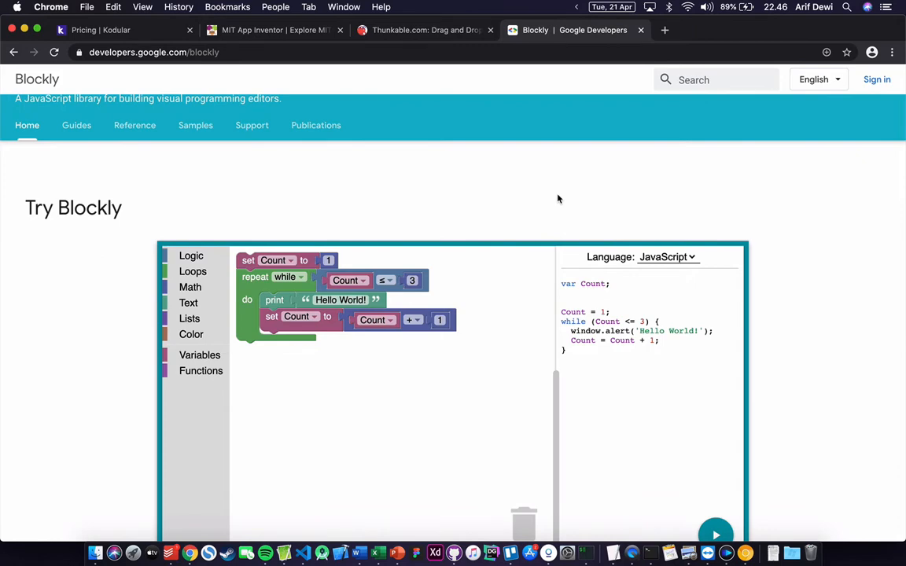
scroll(558, 199, down, 6)
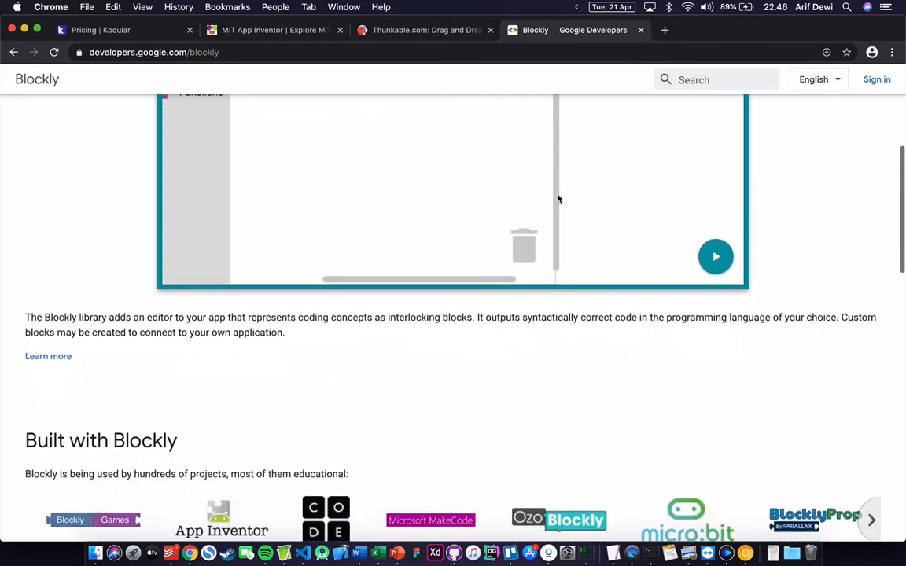
scroll(557, 199, down, 4)
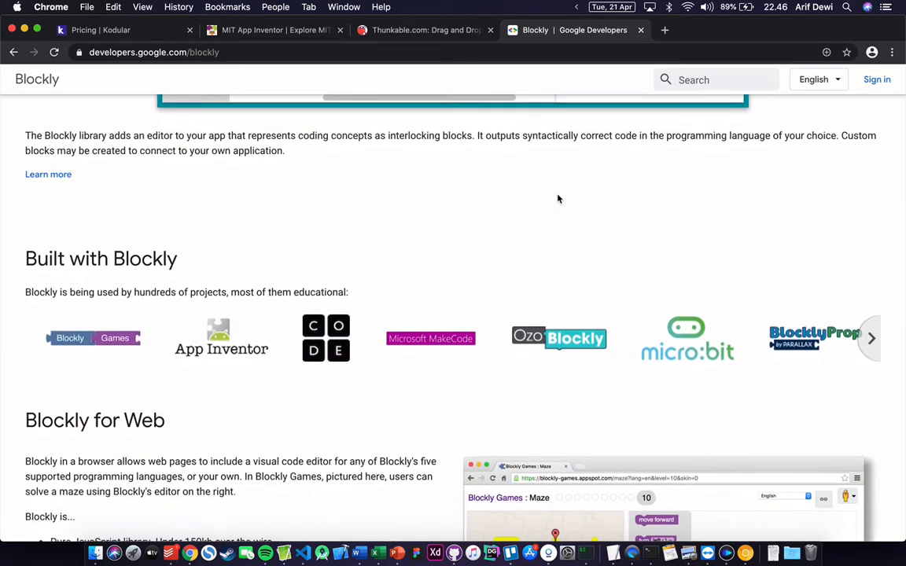
scroll(489, 245, down, 1)
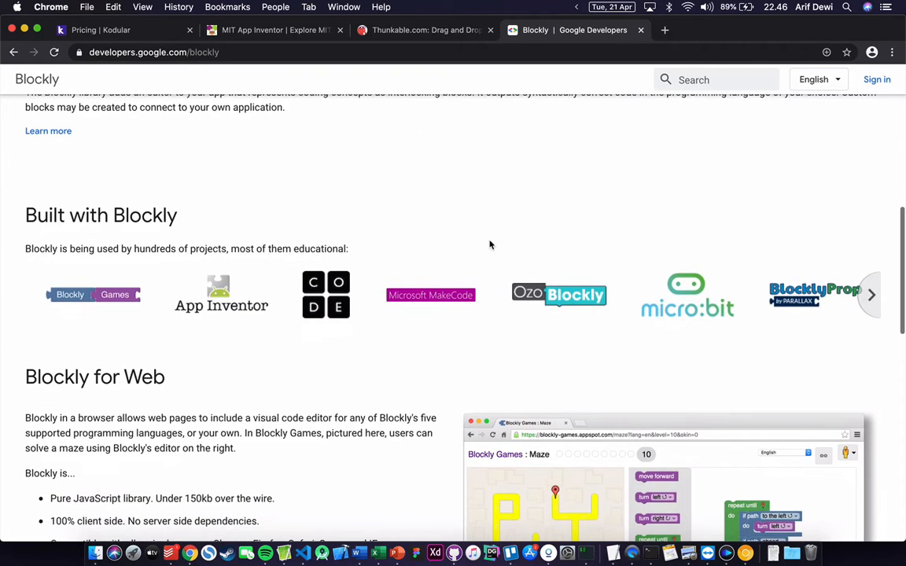
scroll(489, 245, down, 2)
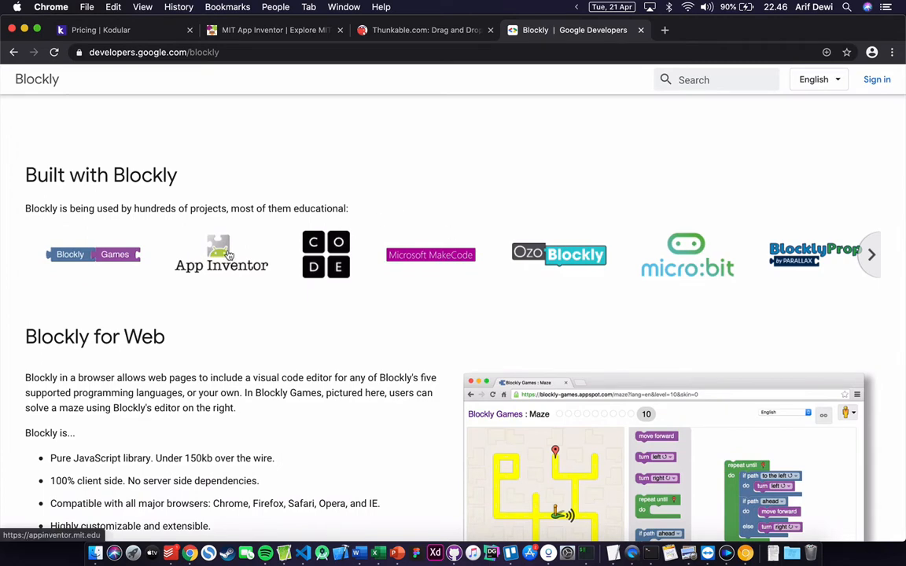
- Scroll the appinventor.mit.edu home page down to its News & Events section
click(244, 38)
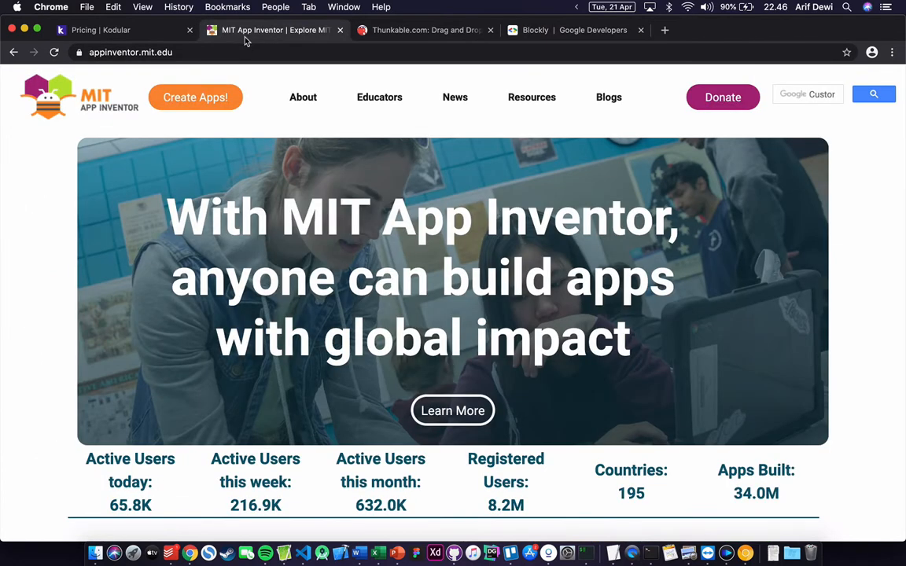
scroll(283, 140, down, 4)
scroll(299, 150, down, 6)
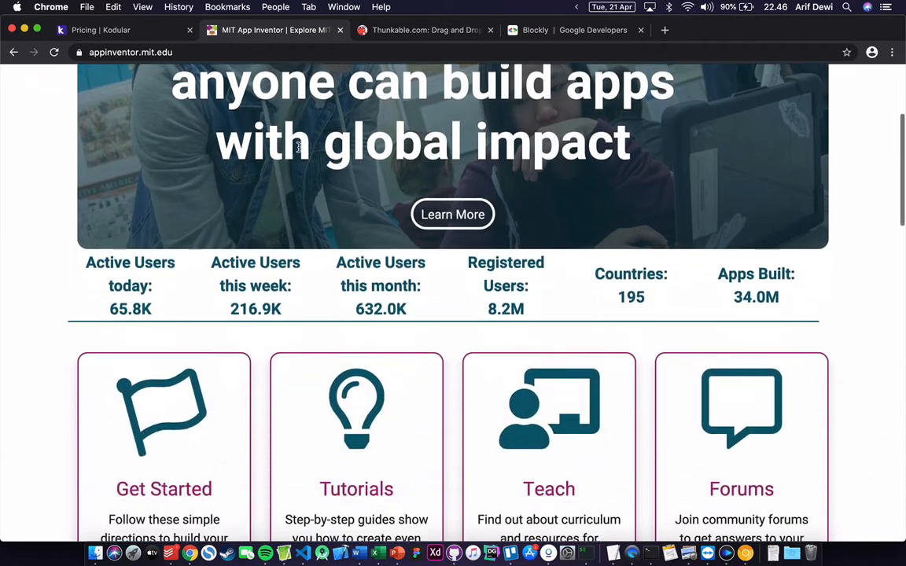
scroll(299, 152, down, 6)
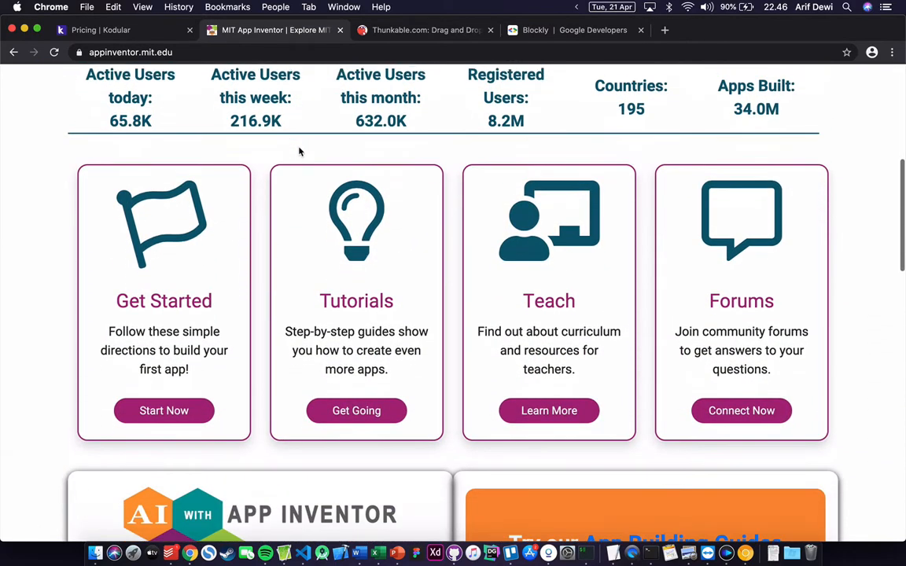
scroll(300, 151, down, 3)
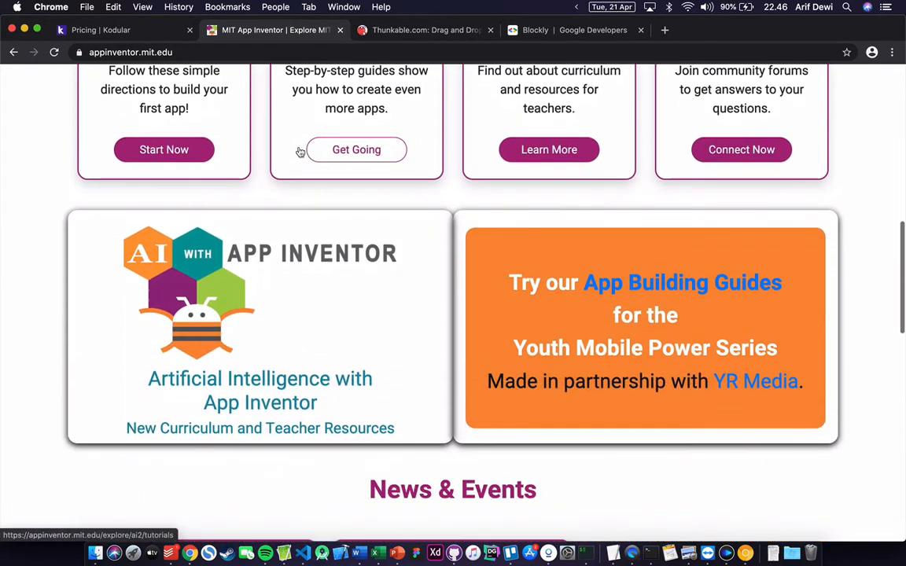
scroll(382, 238, down, 4)
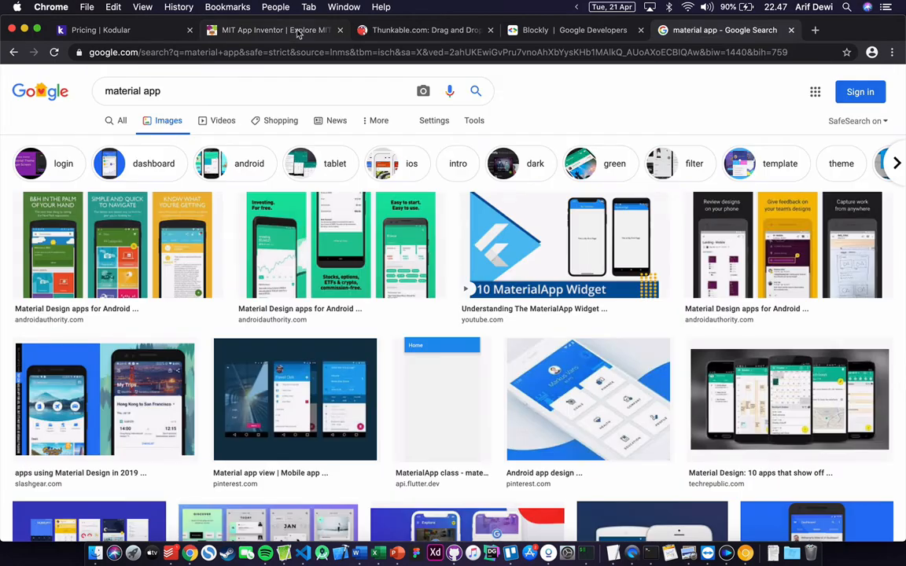
click(298, 32)
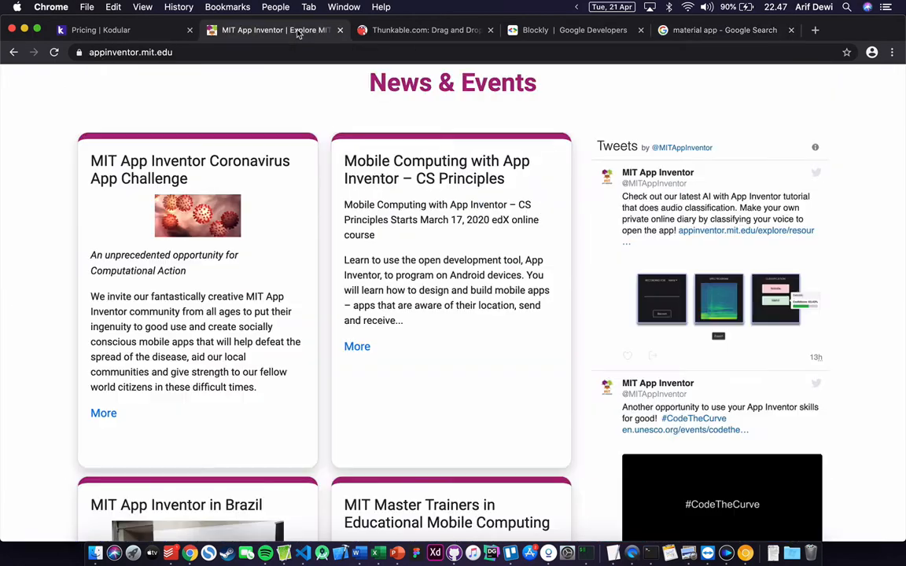
- Go to the Thunkable home page and scroll through it
click(387, 30)
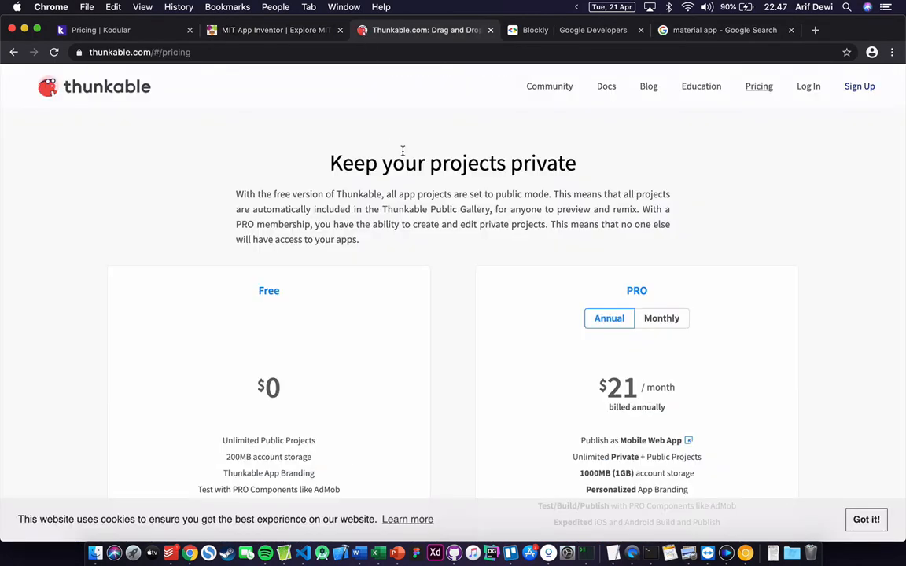
click(132, 82)
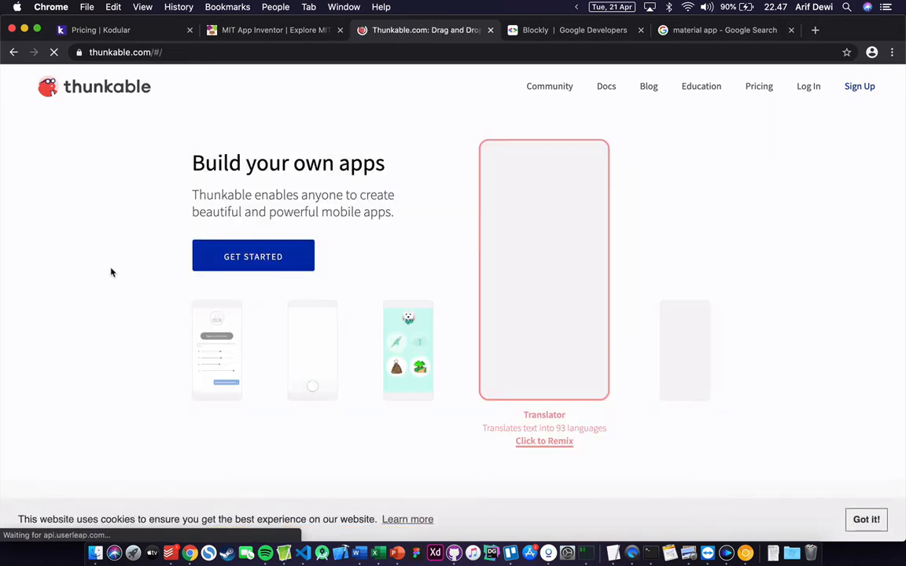
scroll(111, 272, down, 4)
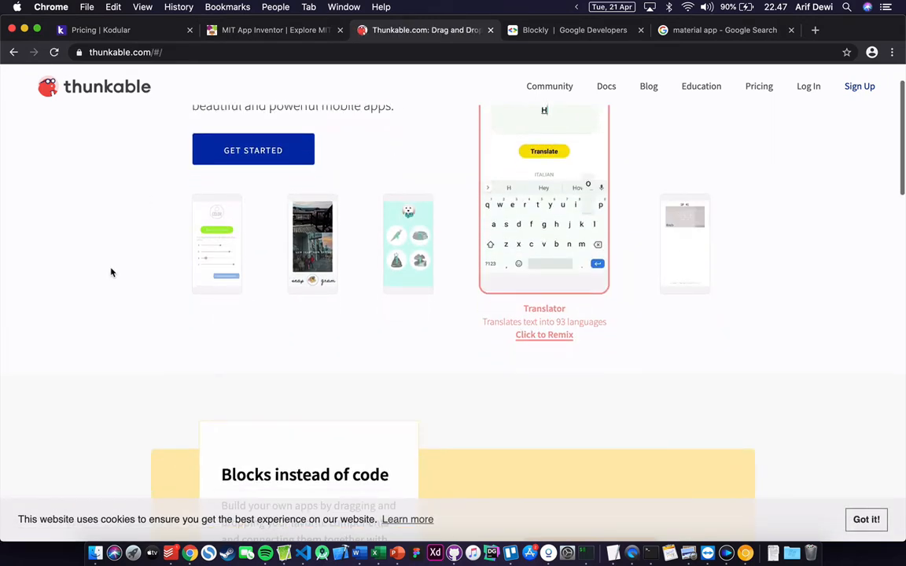
scroll(111, 272, up, 4)
scroll(111, 272, down, 4)
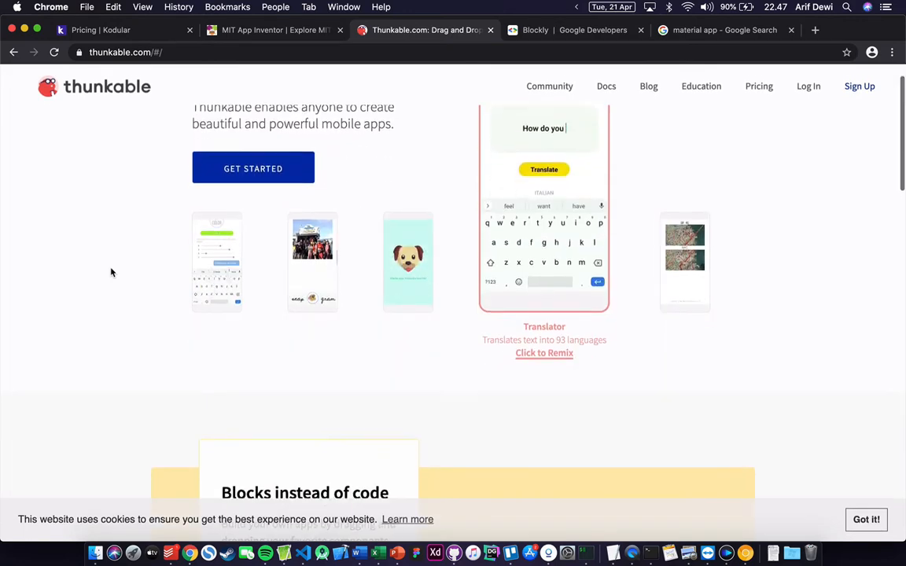
scroll(293, 289, up, 1)
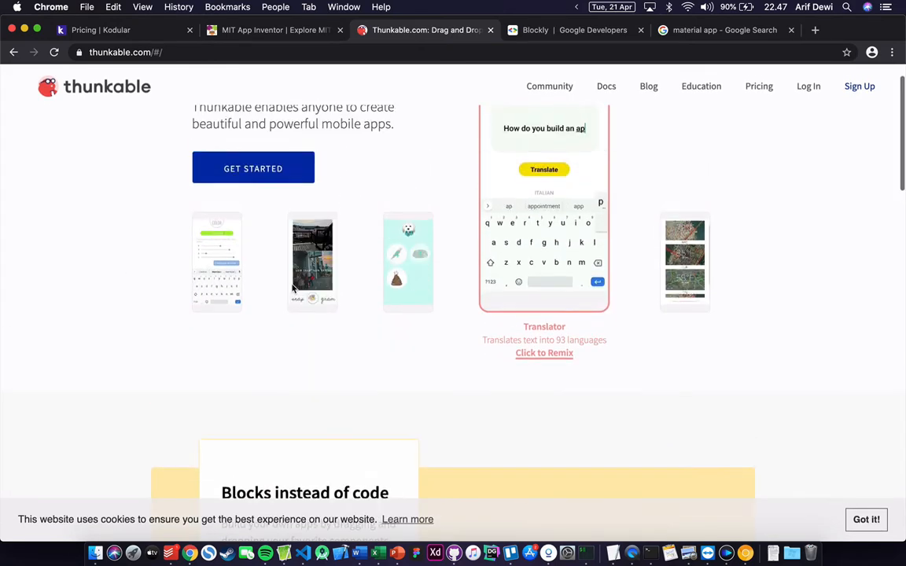
scroll(327, 312, down, 8)
scroll(325, 312, up, 10)
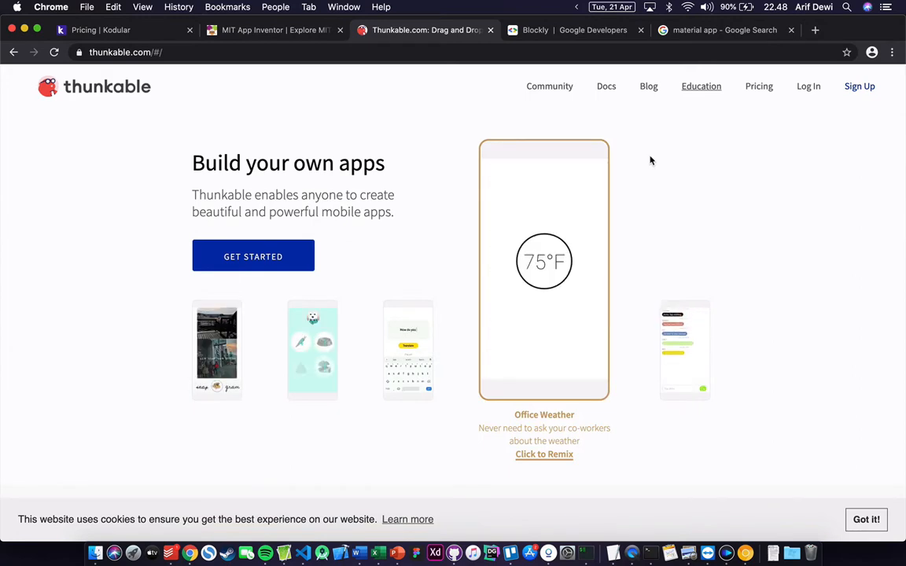
- Open Thunkable's pricing and highlight 'Thunkable App Branding' under the Free plan
click(758, 87)
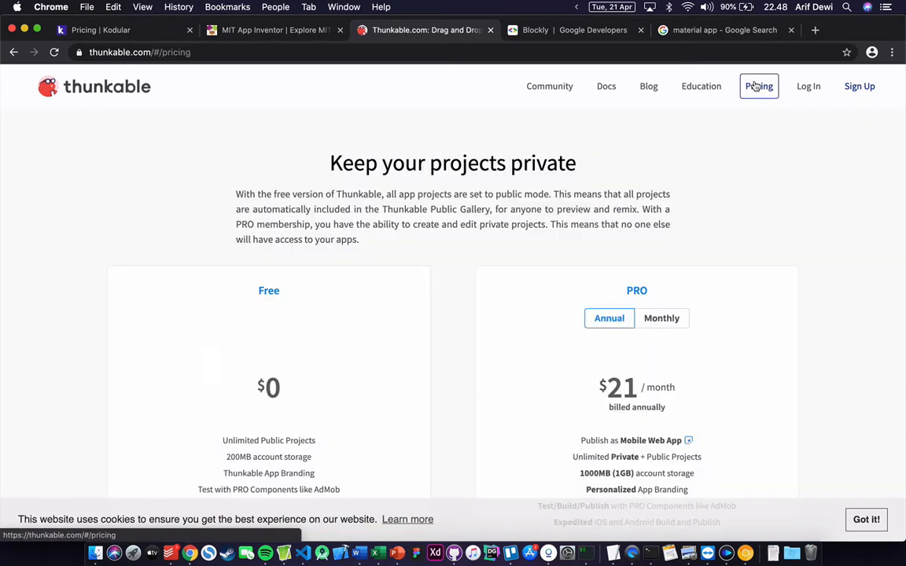
scroll(502, 287, down, 3)
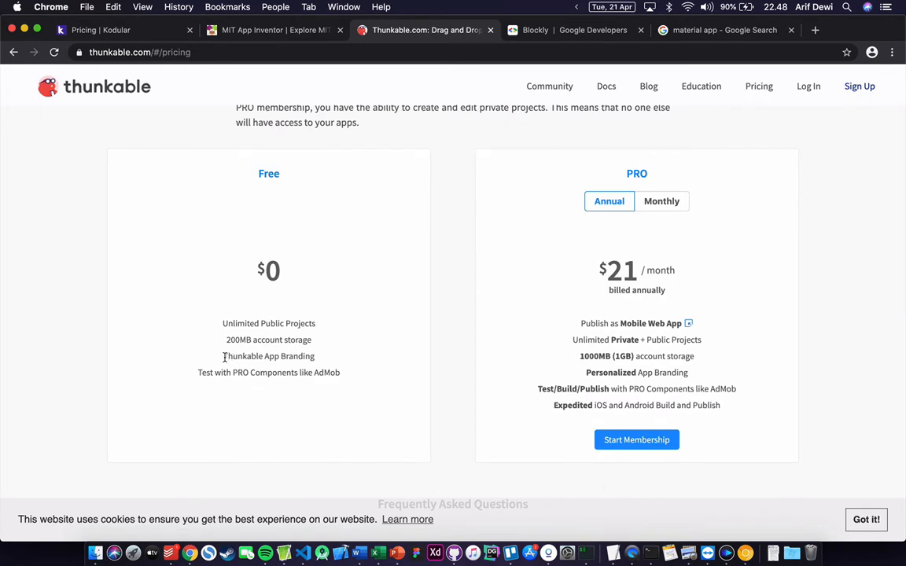
drag(224, 358, 316, 358)
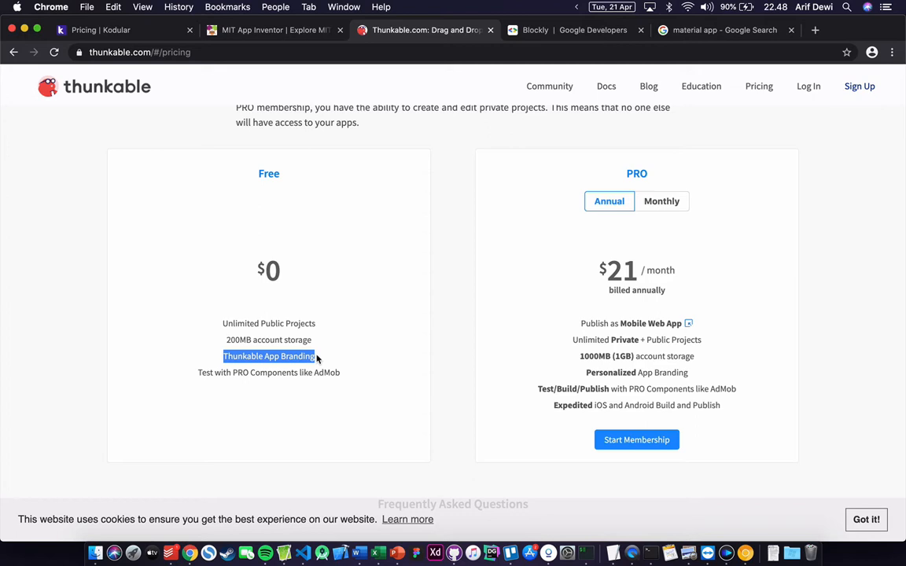
scroll(317, 358, up, 3)
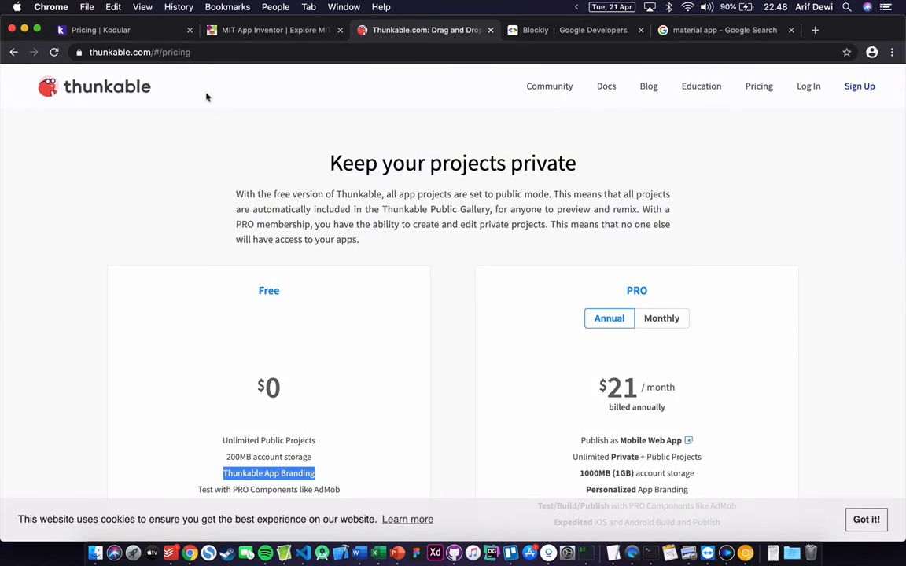
- Read Kodular's pricing page showing Creator free without ads, then return to kodular.io home
click(151, 36)
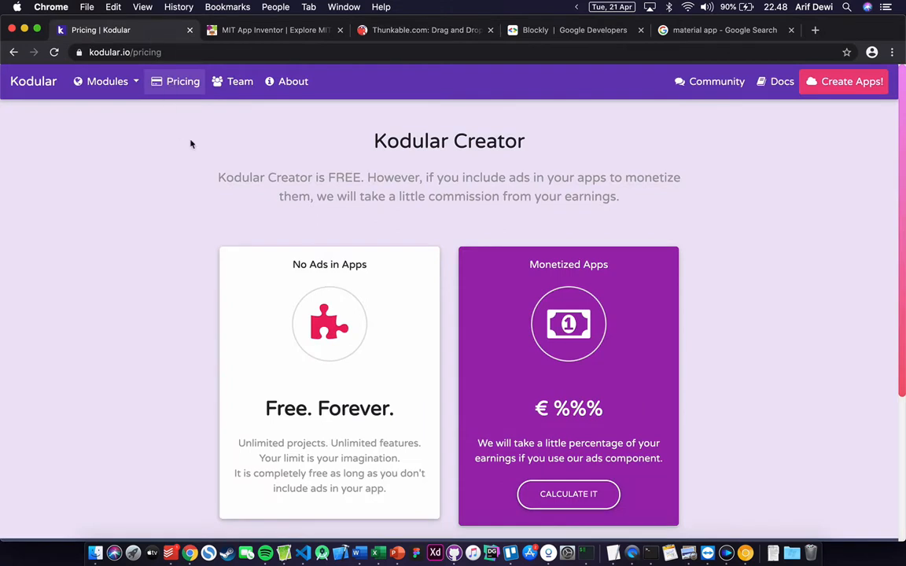
scroll(282, 190, down, 1)
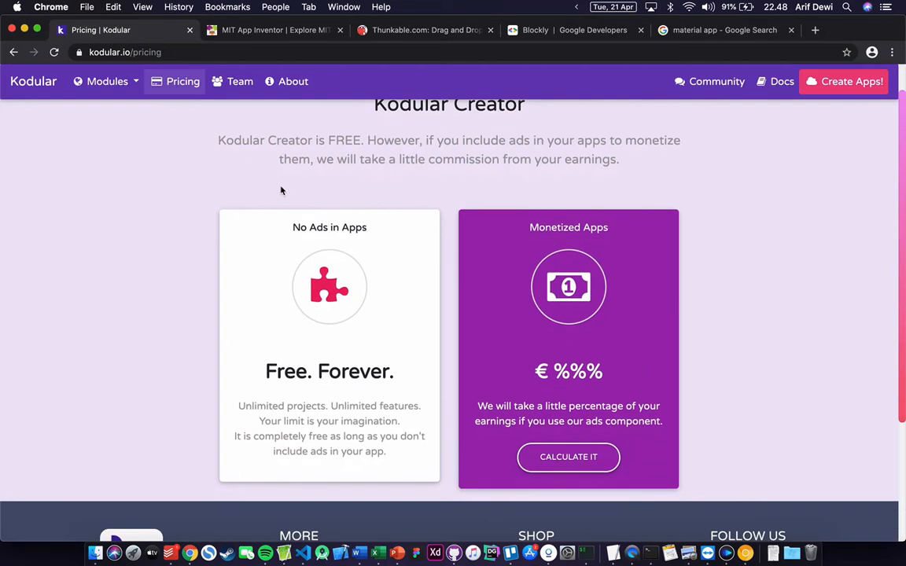
scroll(281, 190, down, 1)
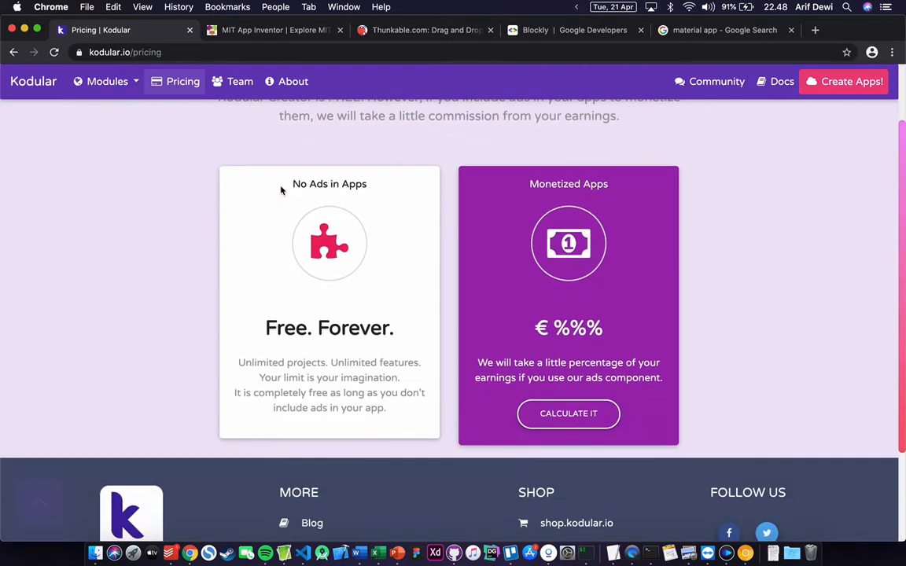
drag(265, 326, 315, 326)
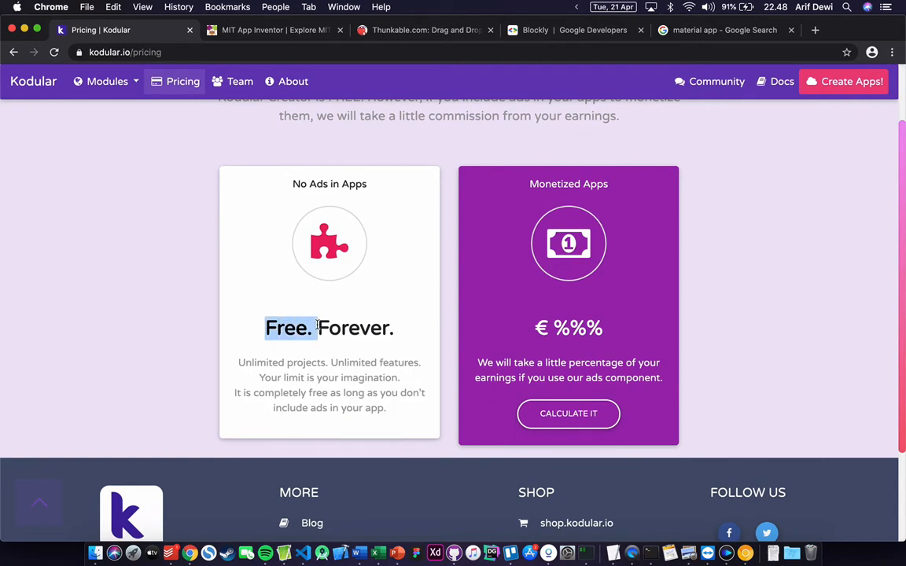
scroll(315, 315, down, 1)
click(268, 300)
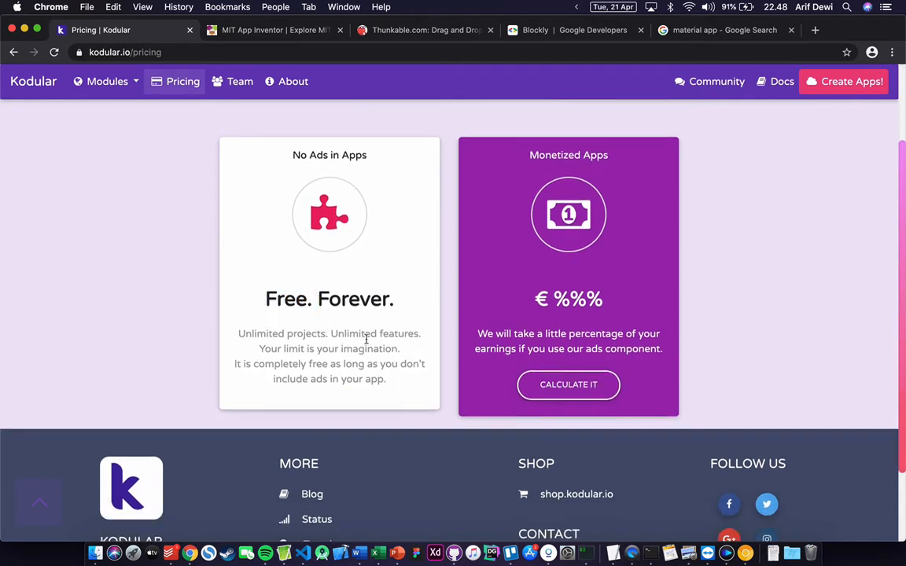
scroll(382, 341, down, 1)
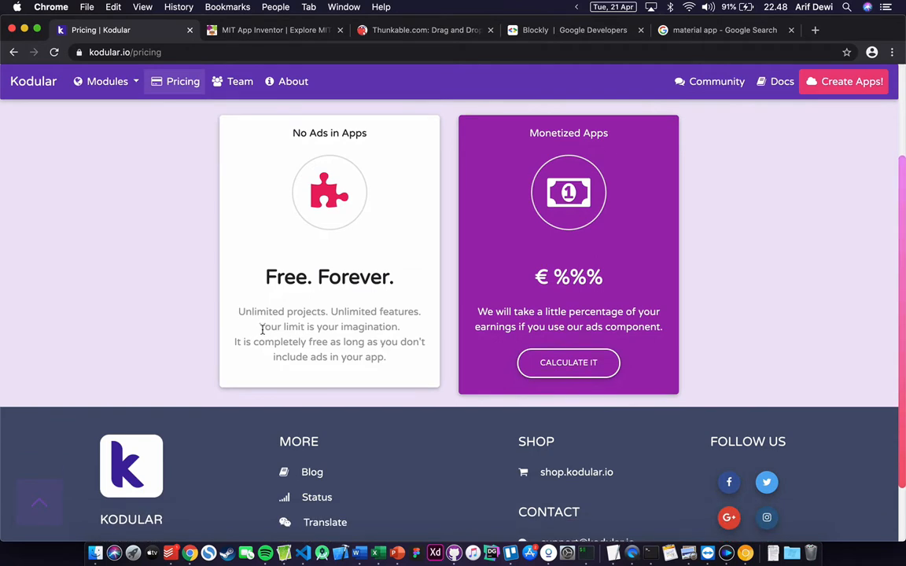
scroll(346, 331, up, 3)
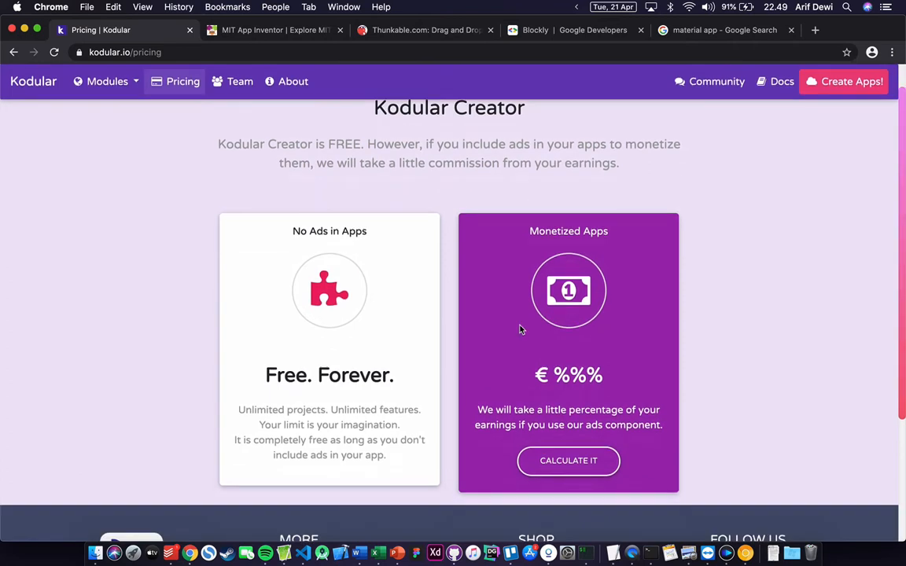
scroll(519, 328, down, 2)
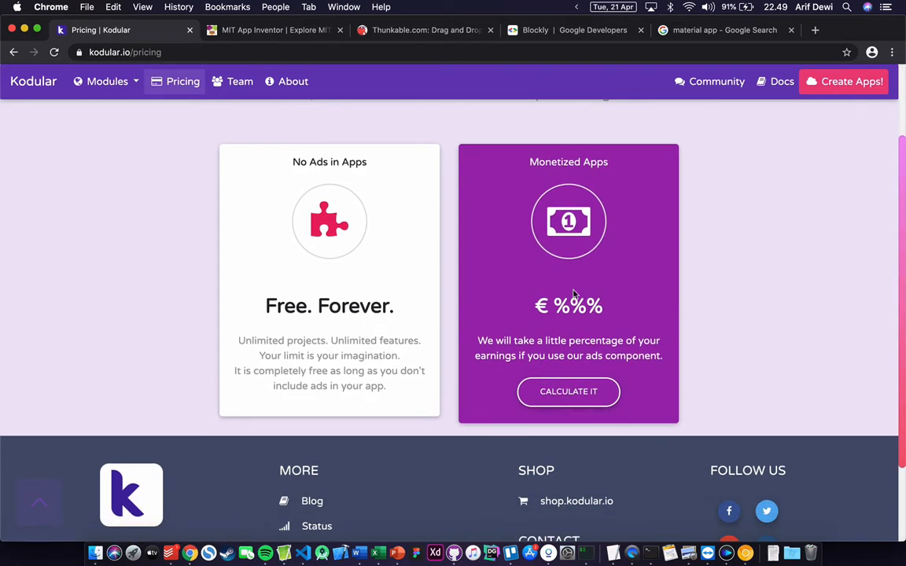
scroll(576, 338, down, 2)
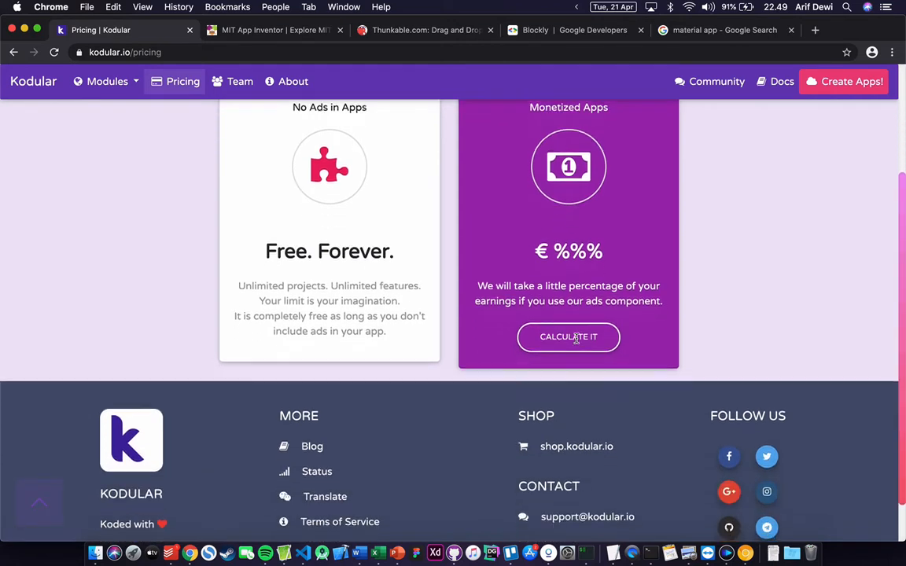
scroll(577, 342, up, 5)
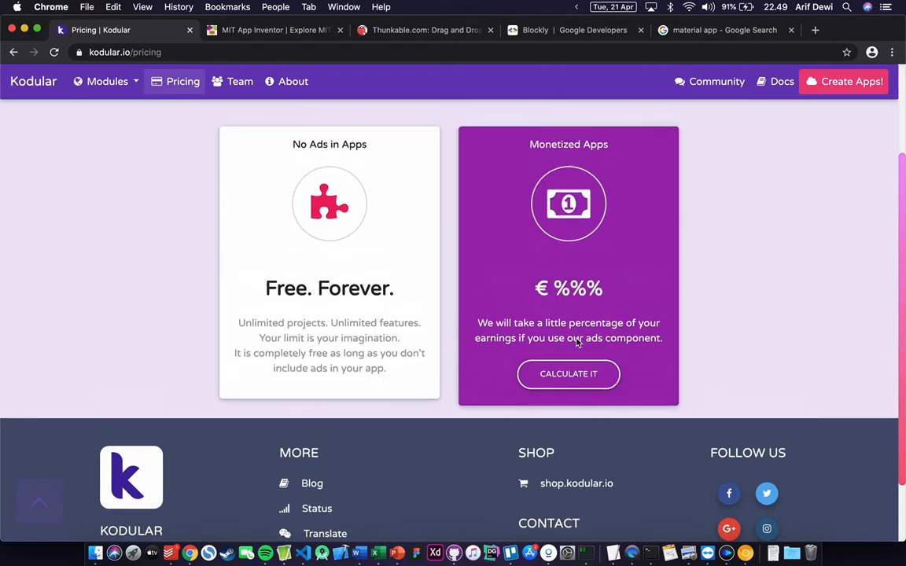
click(48, 90)
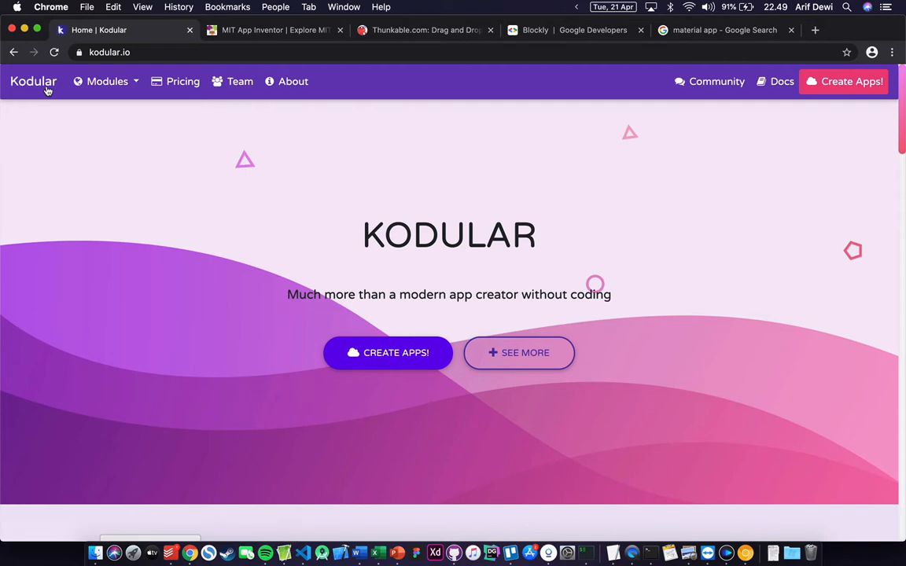
- Close the MIT App Inventor, Thunkable, Blockly and Google tabs, then choose CREATE APPS!
click(339, 30)
click(343, 32)
click(340, 32)
click(307, 32)
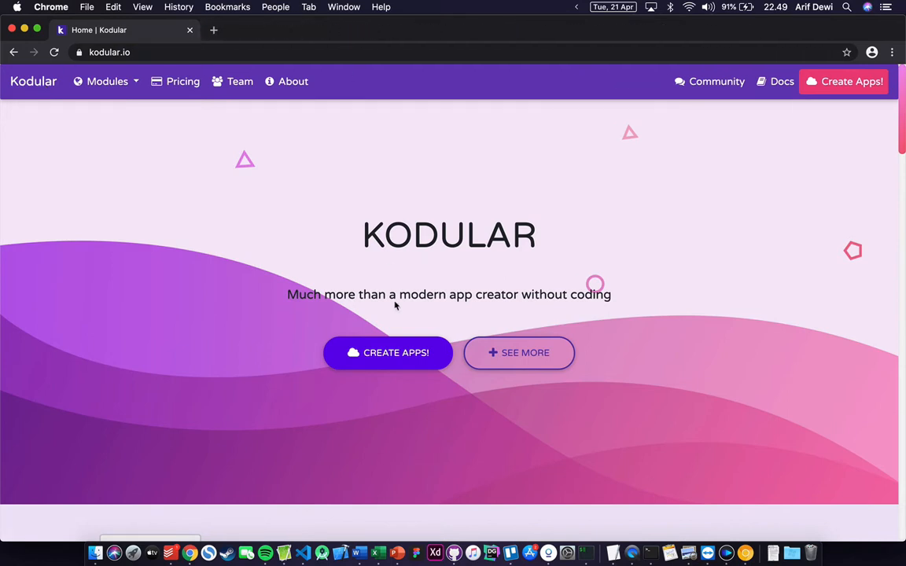
click(394, 354)
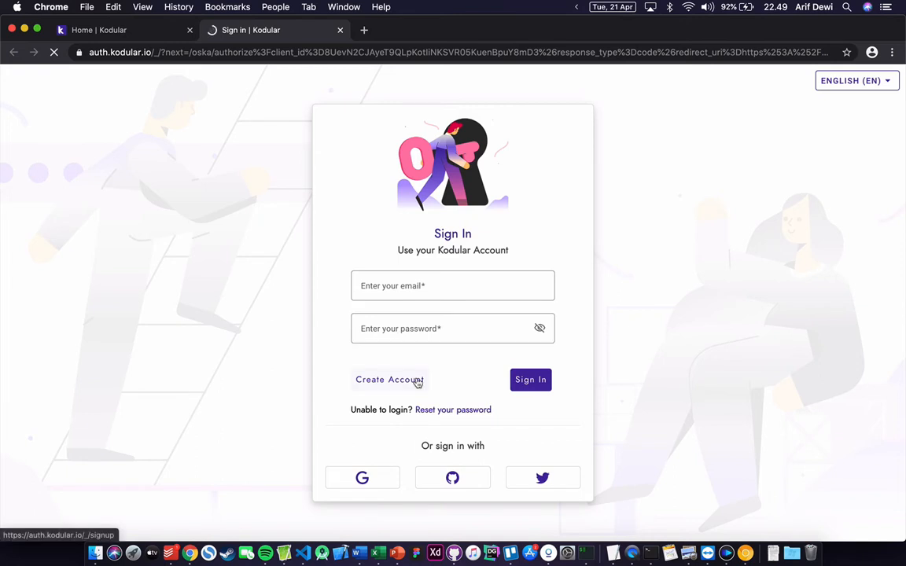
- Choose Google sign-in and enter the Google account e-mail address
click(384, 471)
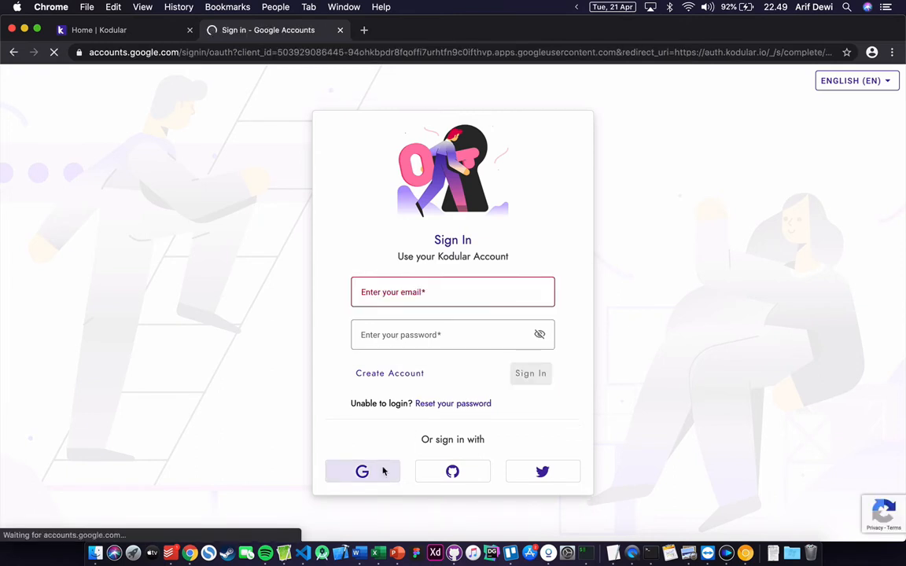
click(385, 288)
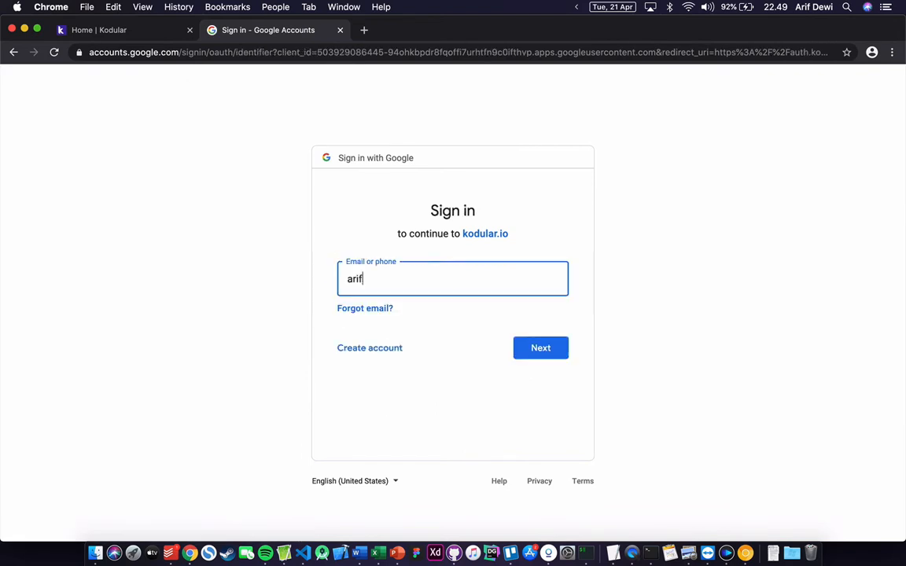
click(532, 348)
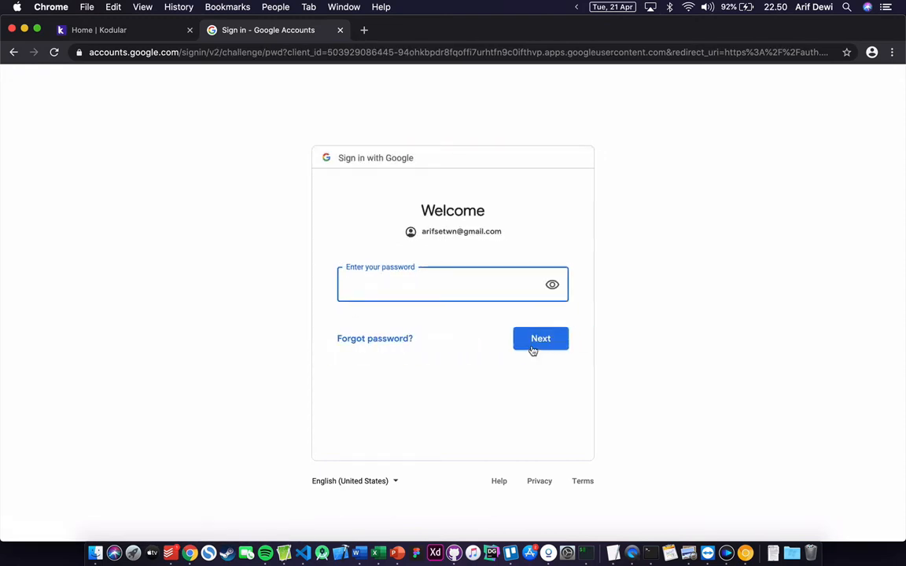
- Enter the account password, save it in Chrome, and authorize Kodular Creator
text(••••••••)
key(Return)
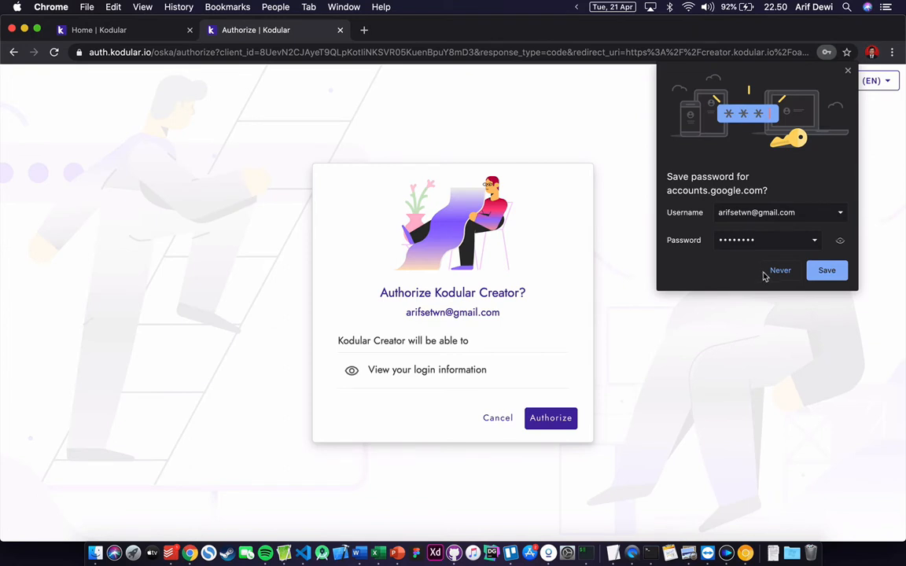
click(817, 269)
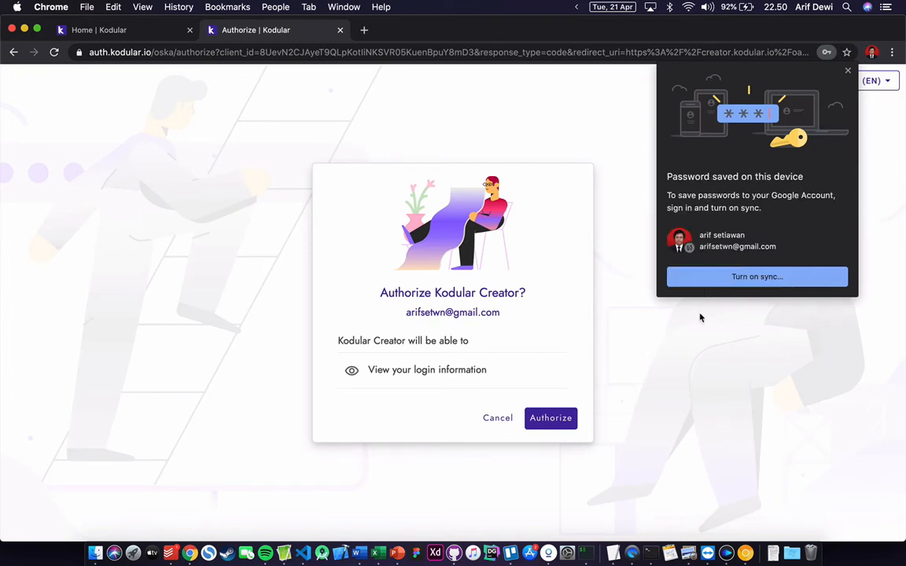
click(567, 417)
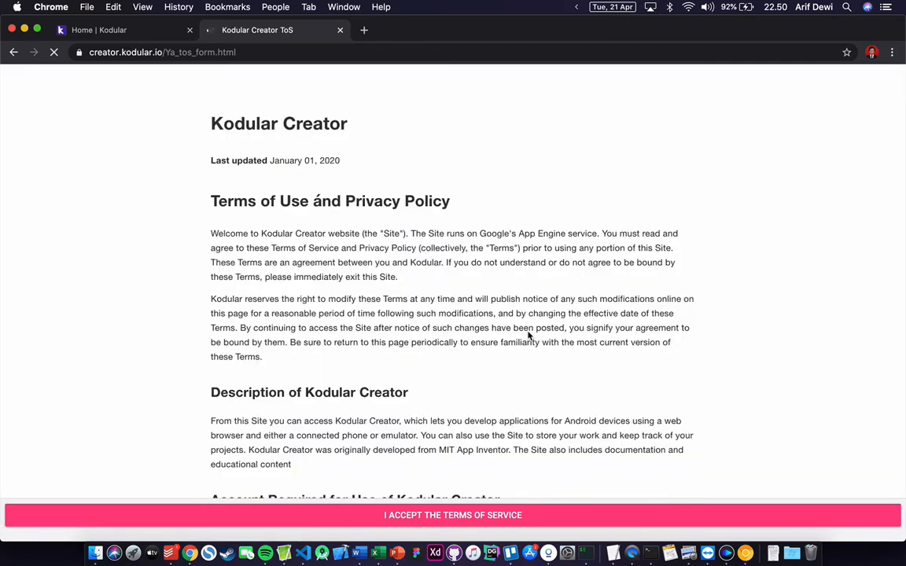
- Scroll to the bottom of the Terms of Service and accept them
scroll(528, 336, down, 20)
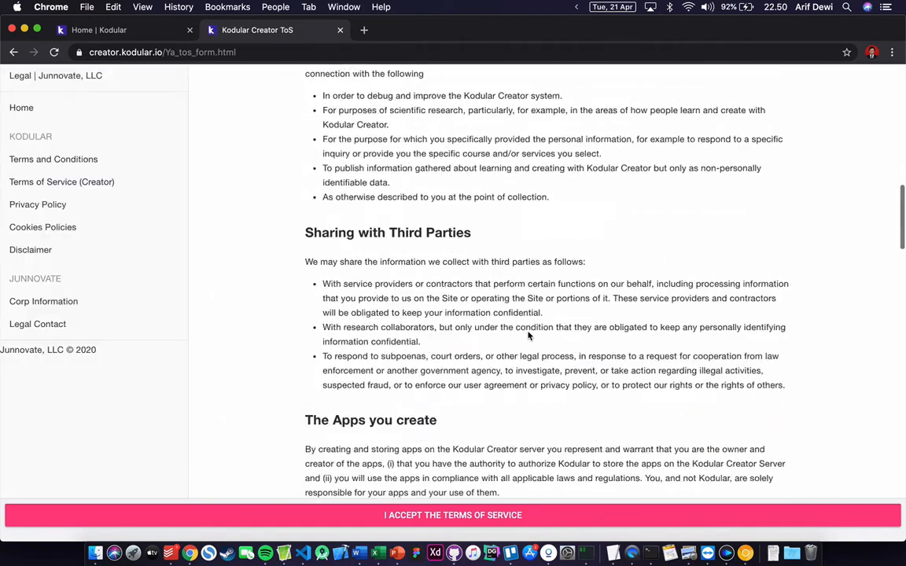
click(491, 518)
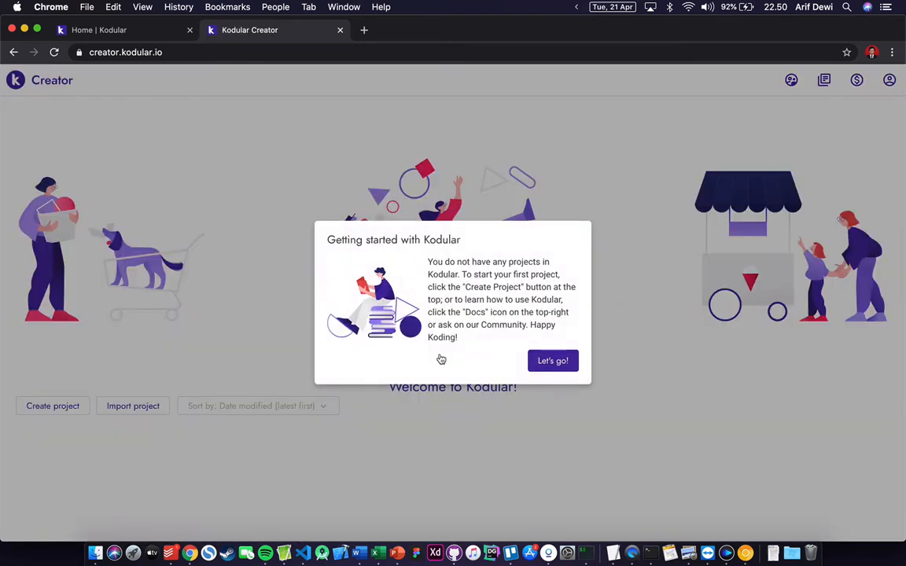
- Dismiss the welcome message and start a new project named HelloWorld
click(550, 362)
click(53, 406)
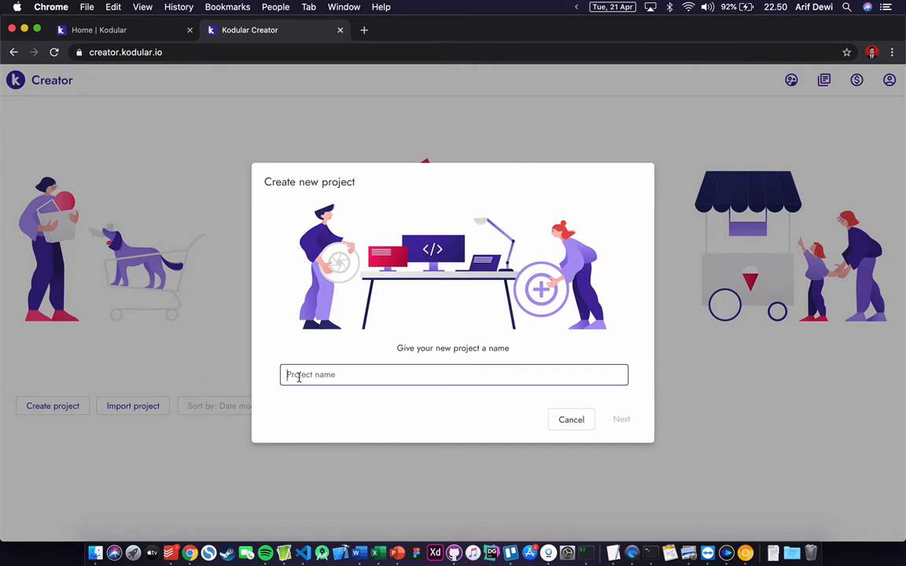
text(HelloWorld)
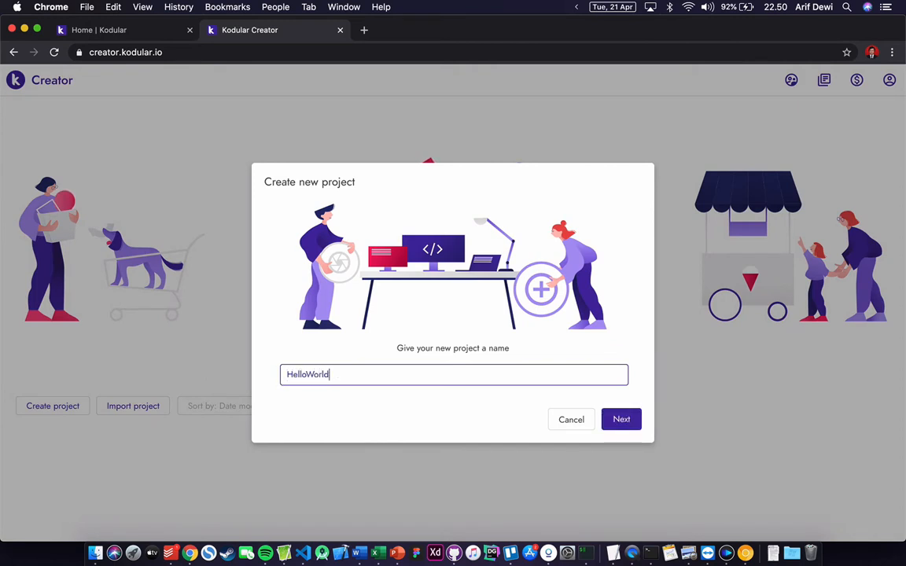
click(617, 420)
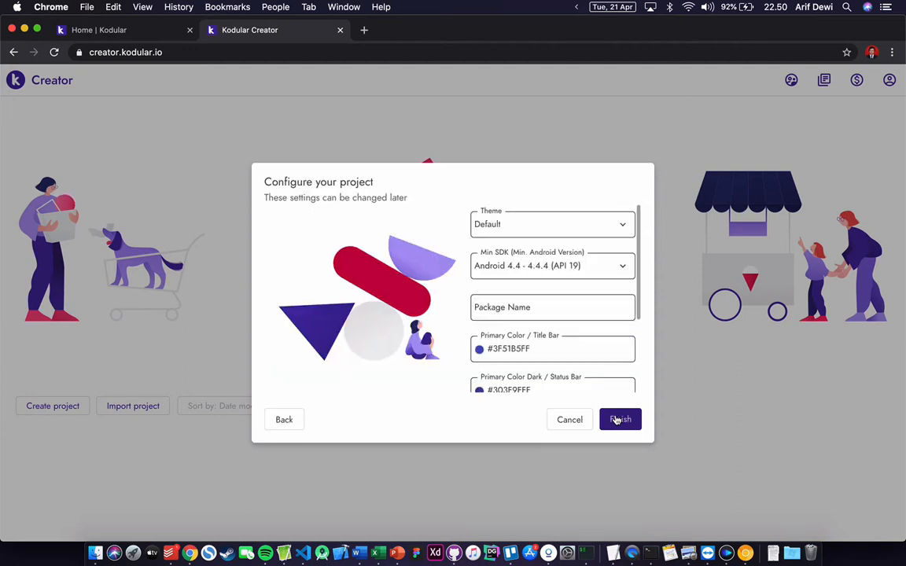
- Keep the Default theme, set package name com.helloworld, and finish creating the project
click(505, 228)
click(506, 228)
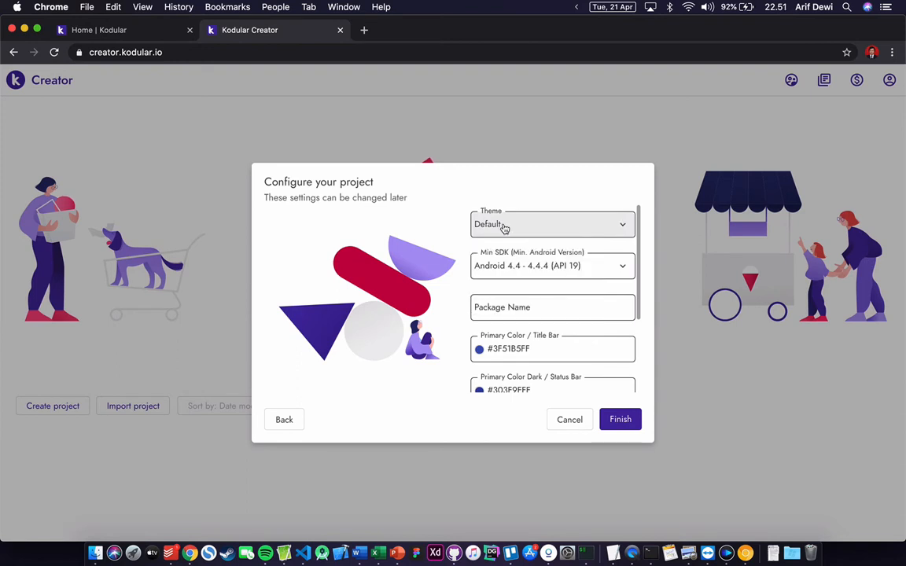
scroll(515, 253, down, 1)
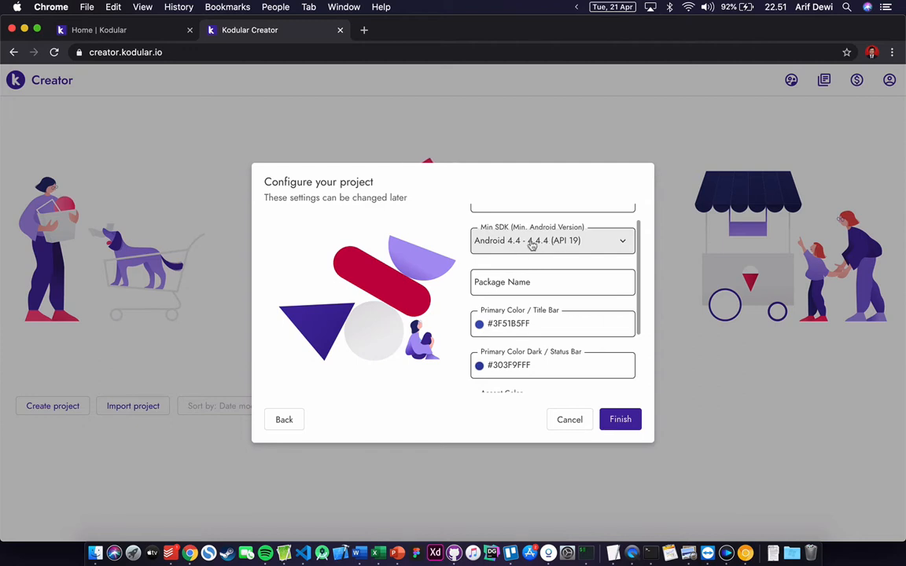
scroll(515, 250, down, 1)
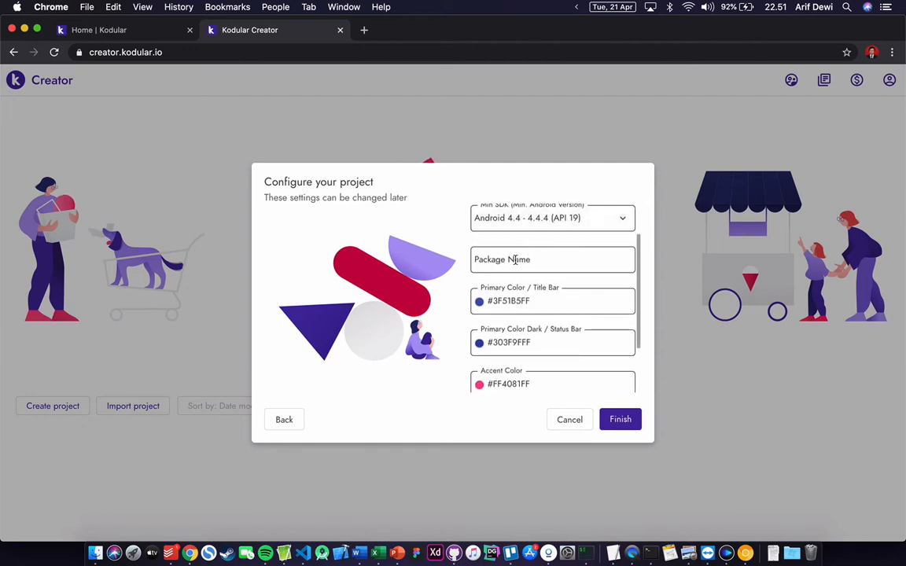
click(515, 260)
text(com.)
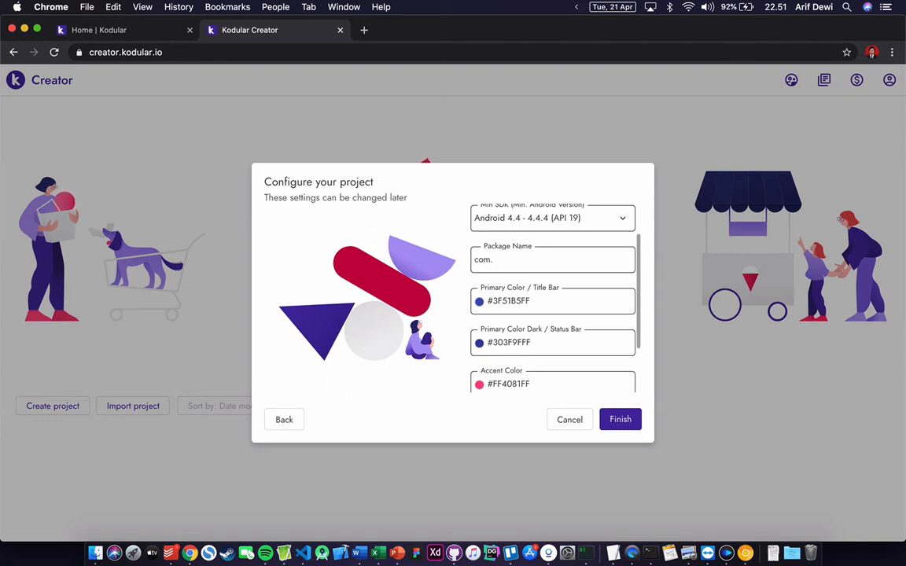
text(helloworld)
scroll(554, 324, down, 3)
scroll(554, 324, up, 2)
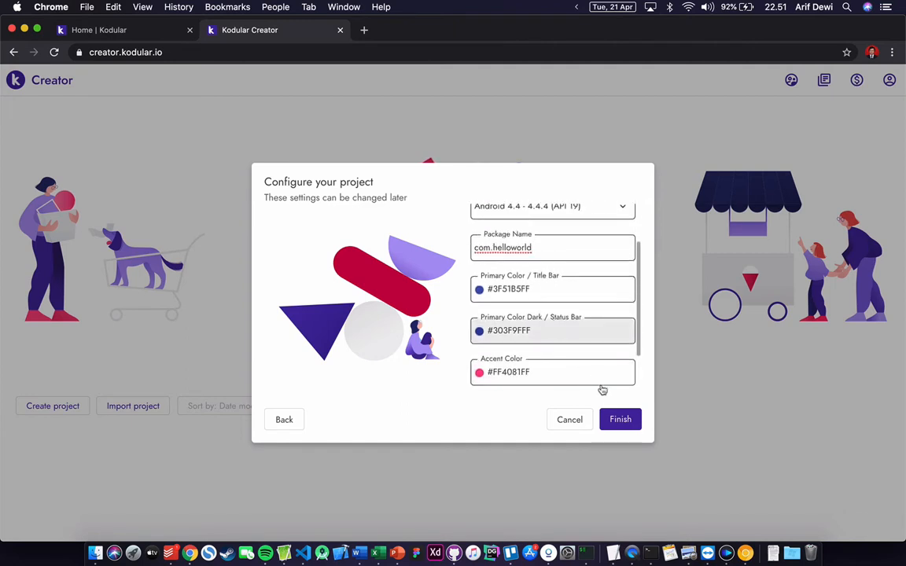
click(618, 419)
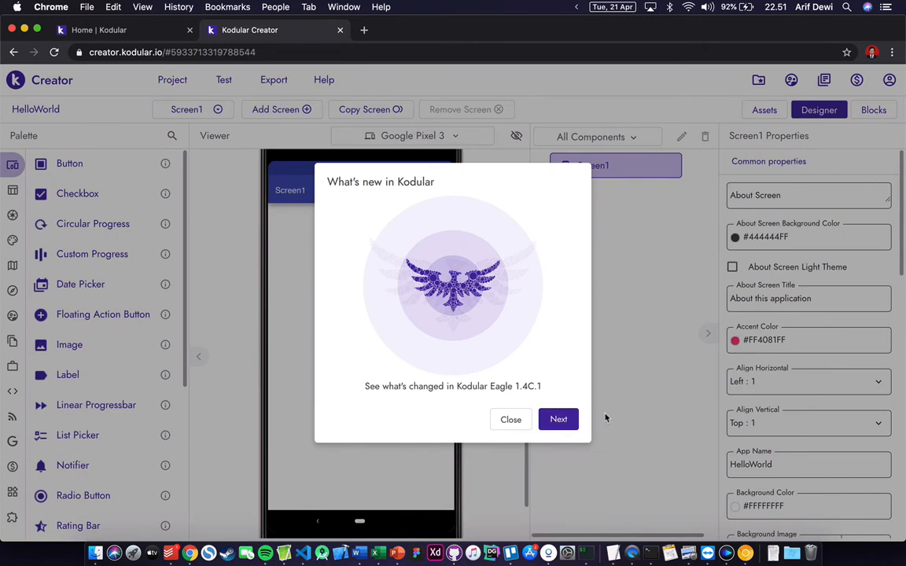
- Step through the What's New announcement and dismiss it
click(560, 421)
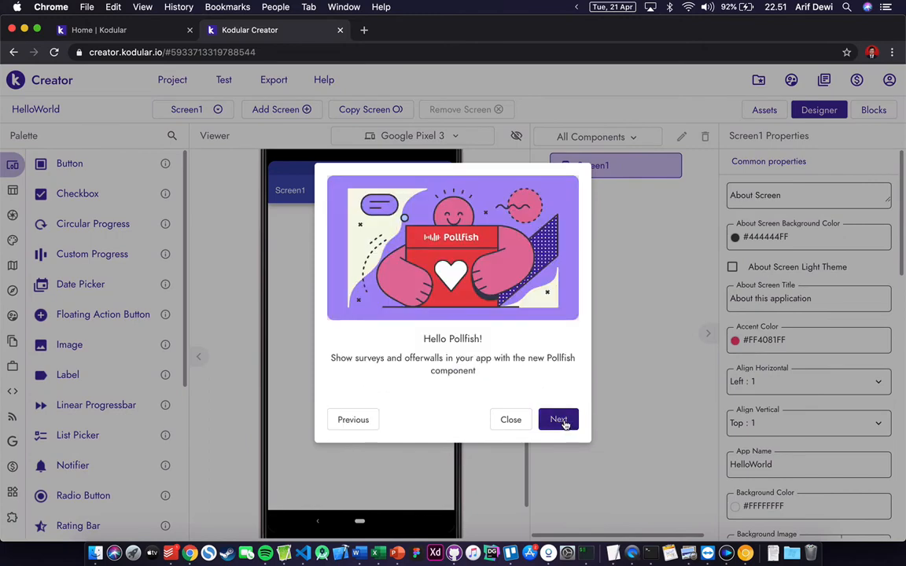
click(563, 422)
click(563, 422)
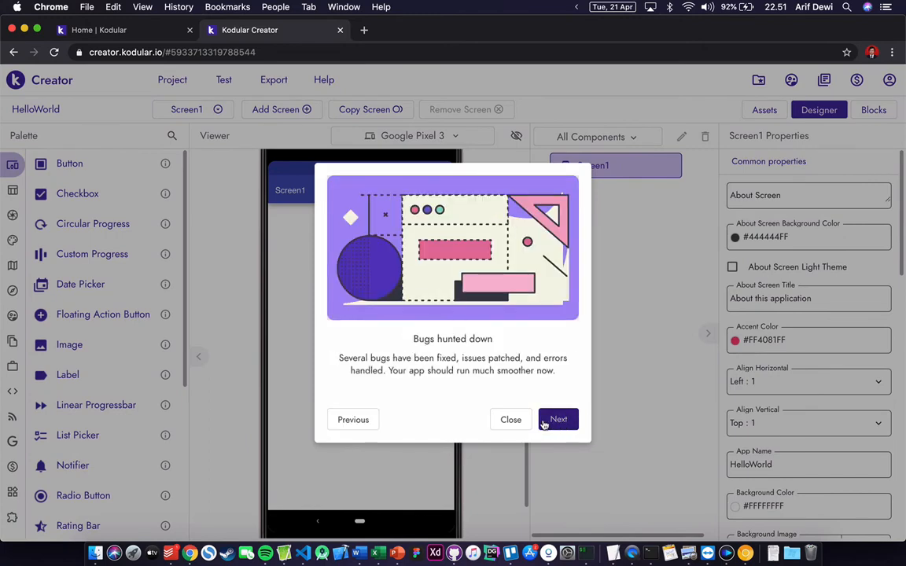
click(517, 420)
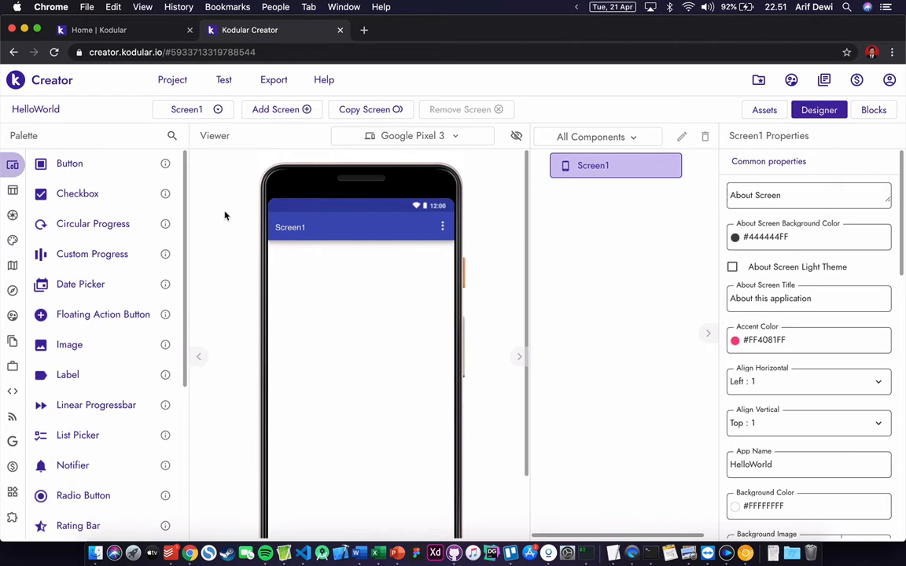
- Expand the Layout palette category, then list the Media components
scroll(225, 228, down, 2)
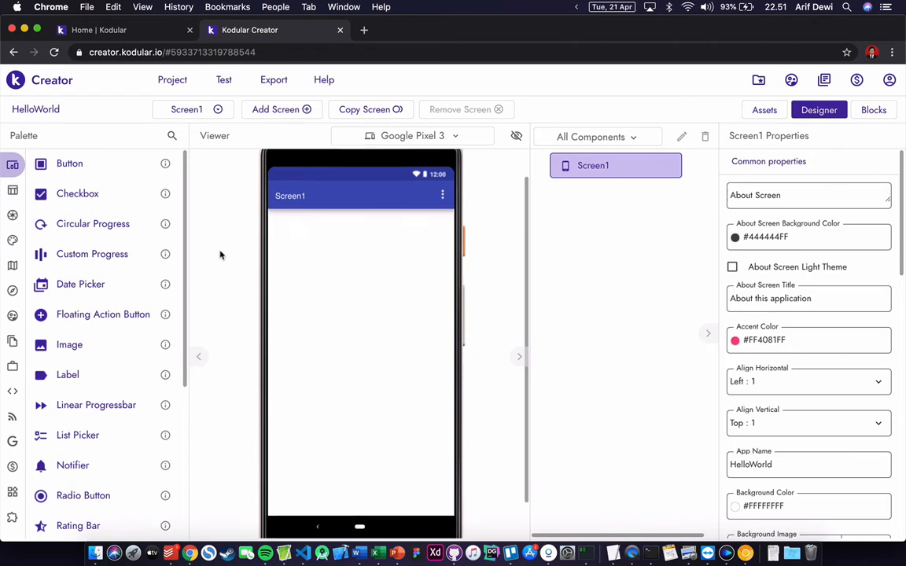
scroll(68, 224, down, 4)
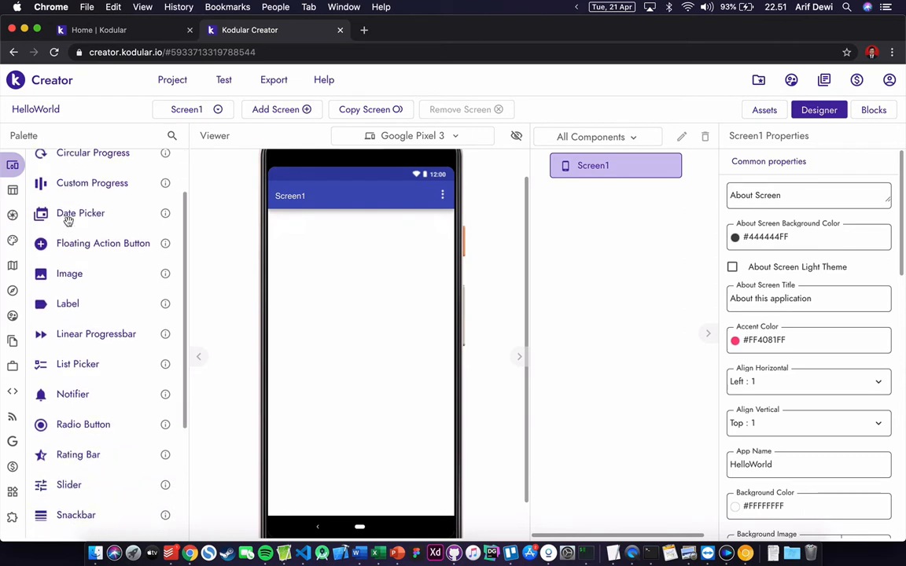
scroll(67, 223, down, 3)
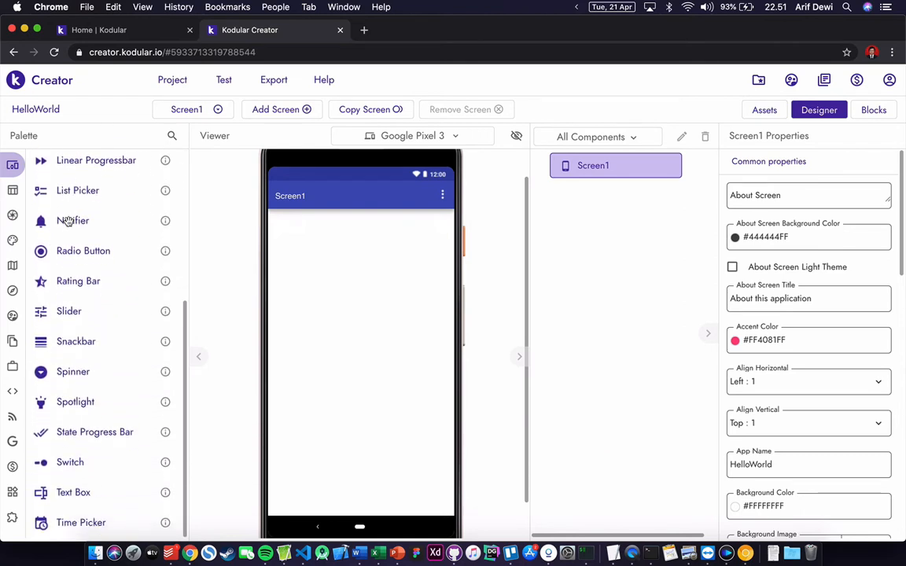
mouse_move(10, 176)
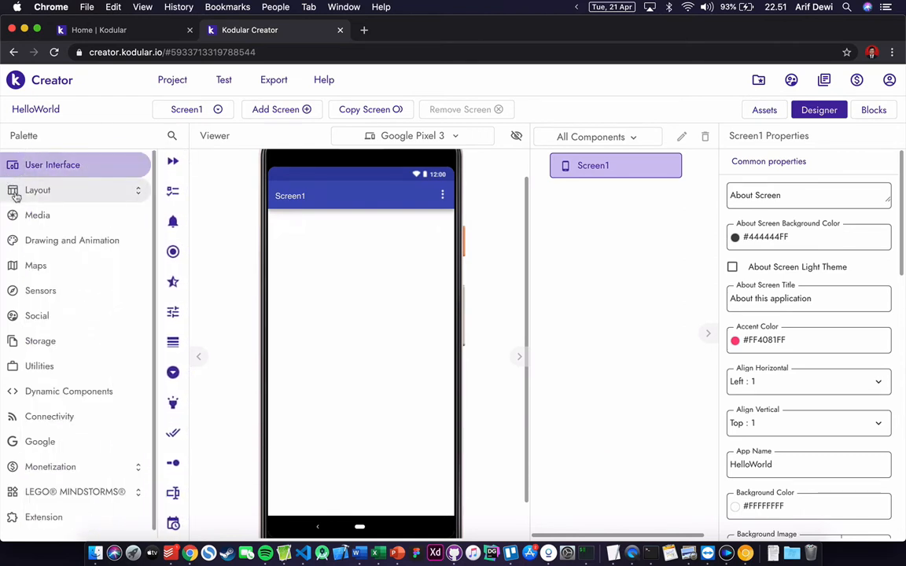
click(36, 194)
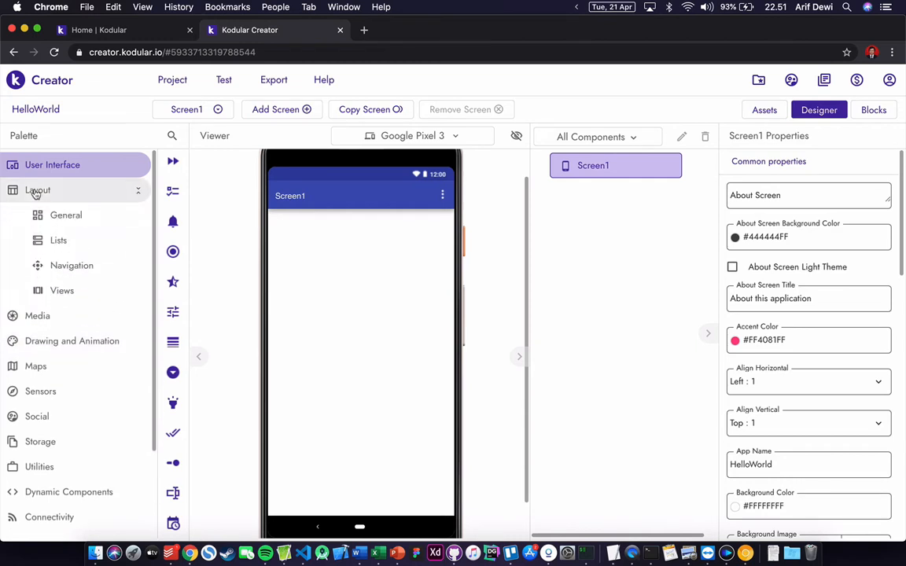
click(59, 316)
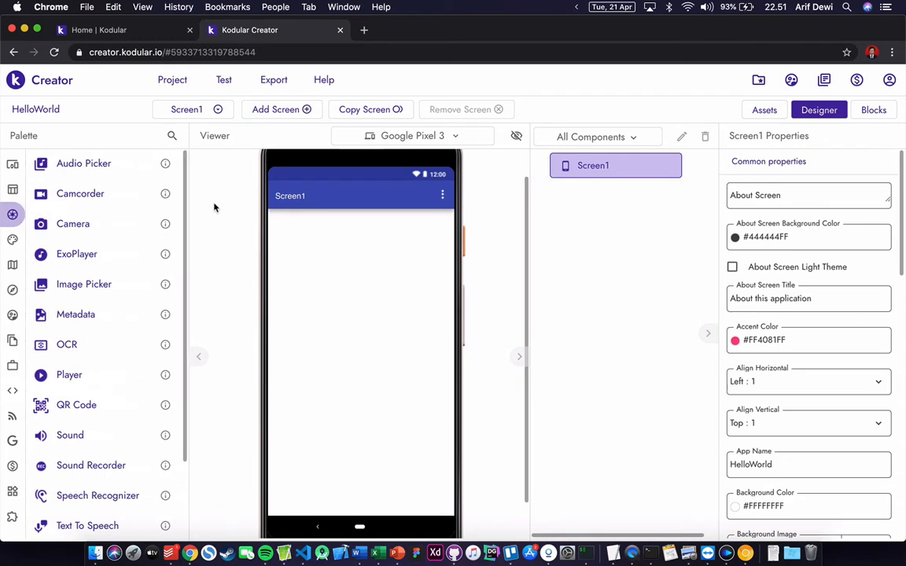
- Open the Viewer's preview device dropdown, currently Google Pixel 3
scroll(363, 245, up, 1)
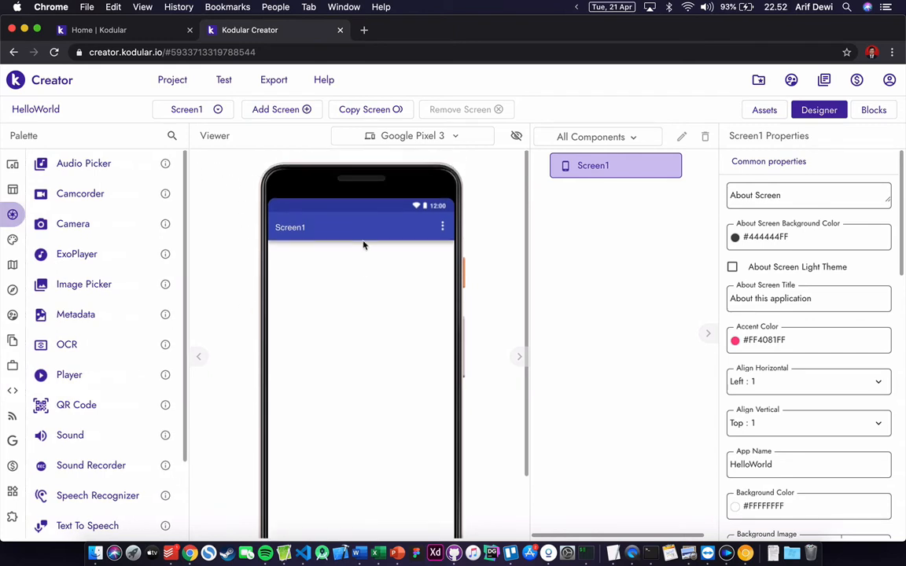
scroll(363, 245, down, 3)
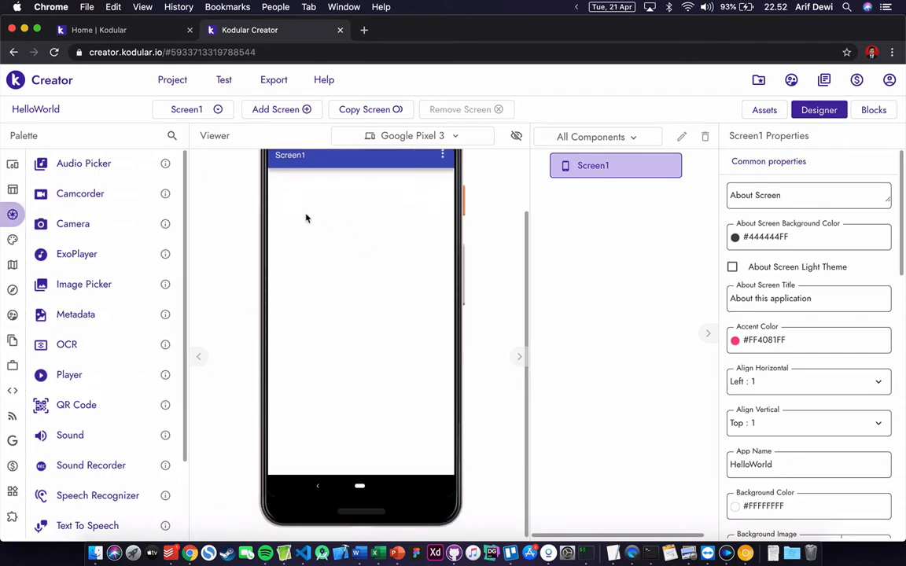
scroll(346, 220, up, 1)
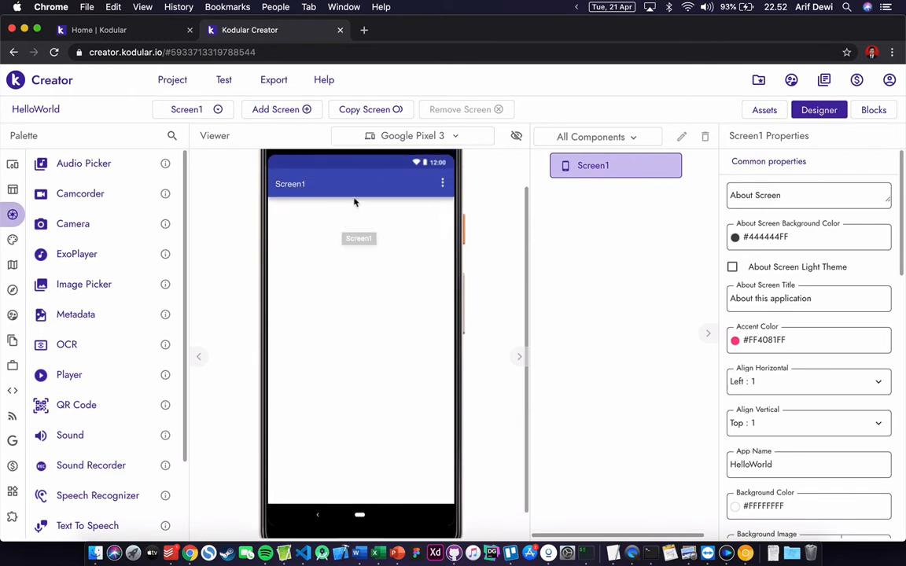
click(393, 141)
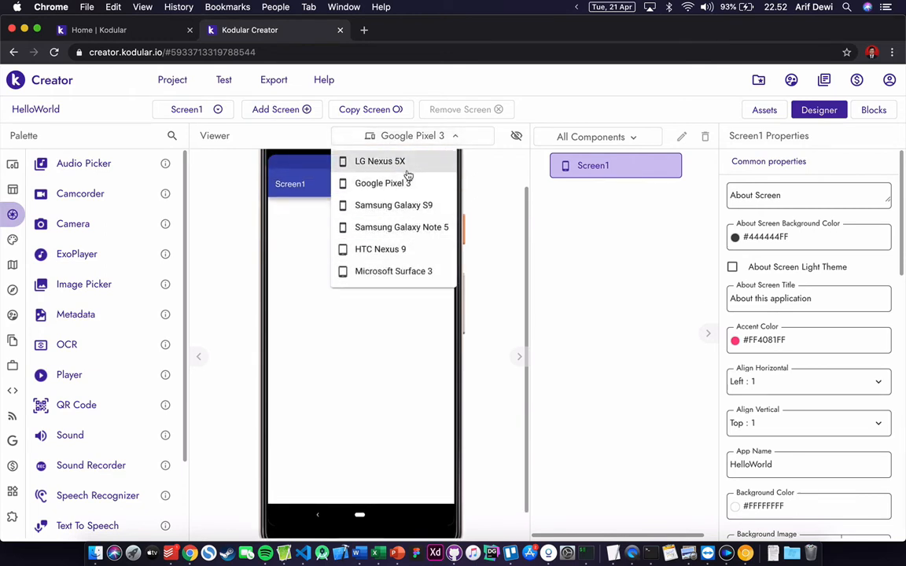
- Preview Screen1 on an LG Nexus 5X, then switch back to Google Pixel 3
click(380, 161)
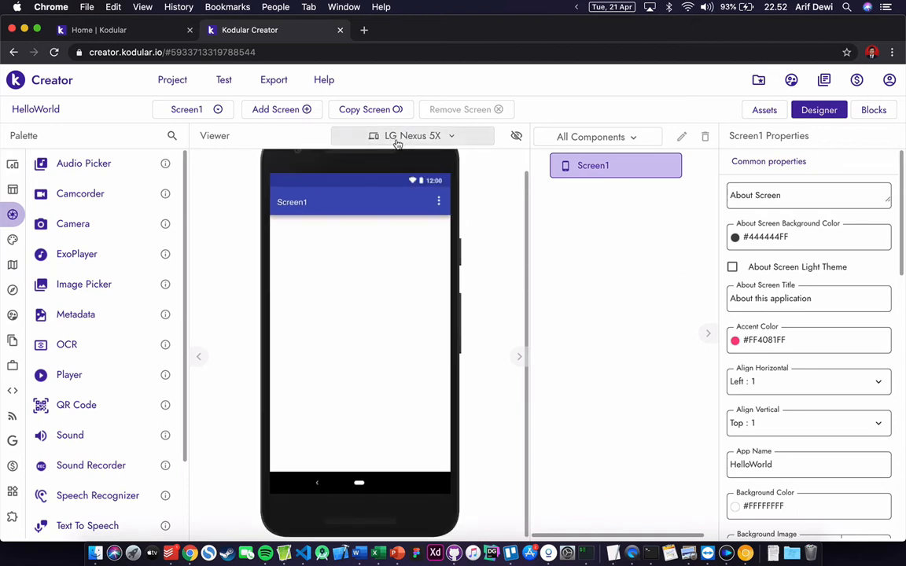
click(397, 139)
click(403, 182)
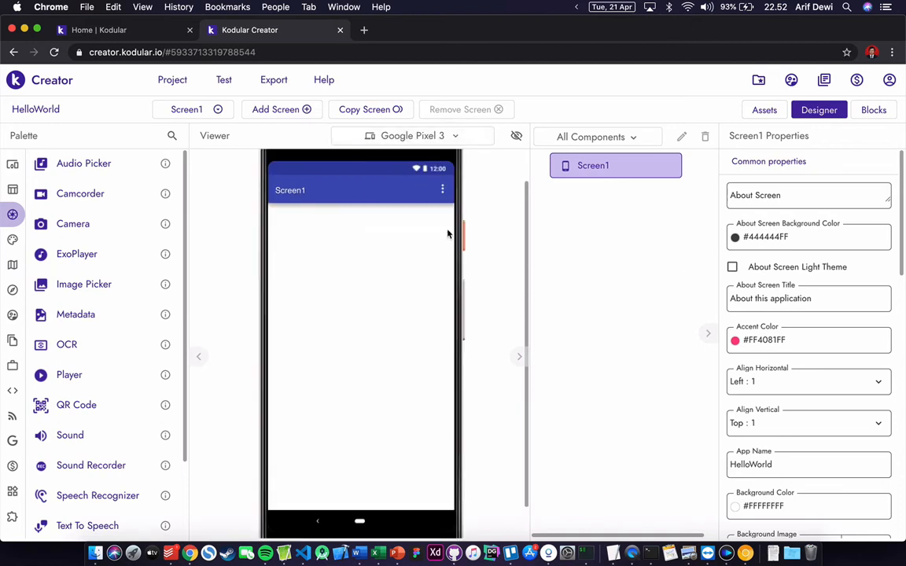
scroll(448, 234, up, 1)
scroll(448, 233, down, 2)
scroll(449, 233, up, 1)
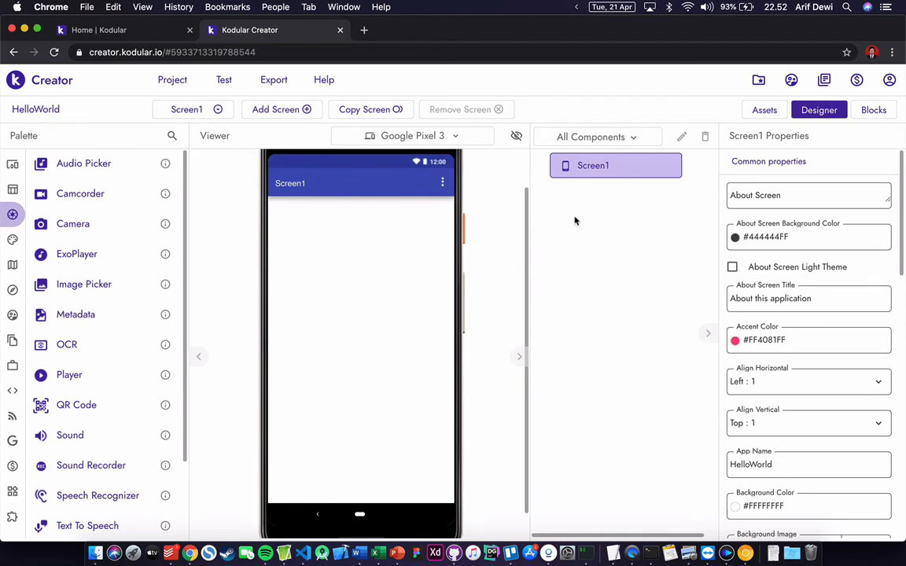
scroll(415, 269, up, 1)
scroll(414, 269, down, 1)
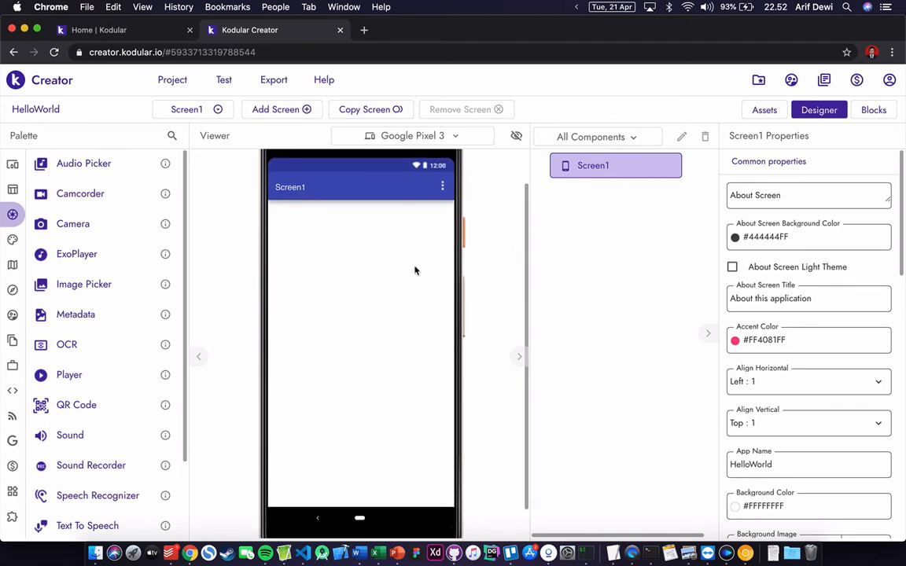
- Open and close the All Components filter dropdown in the Viewer
click(590, 138)
click(590, 138)
scroll(400, 224, up, 1)
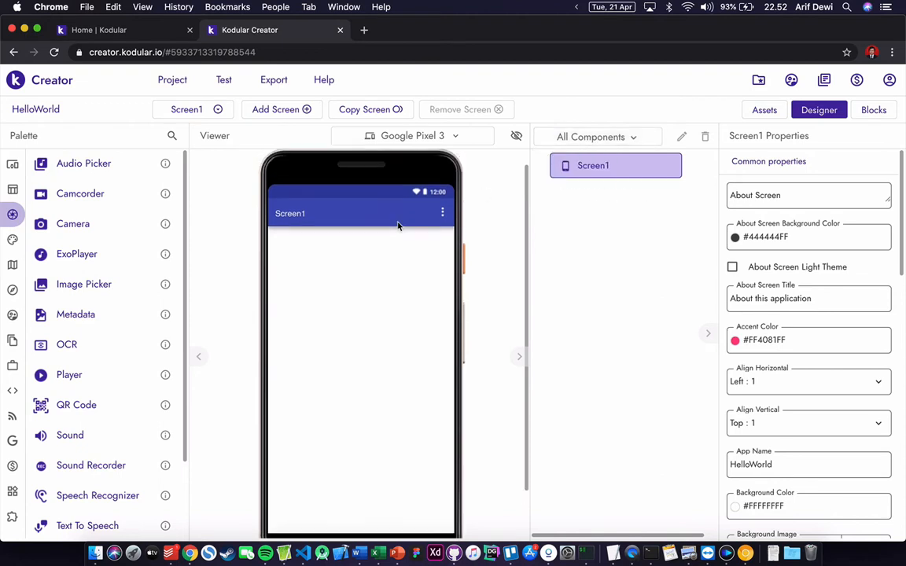
scroll(340, 282, down, 1)
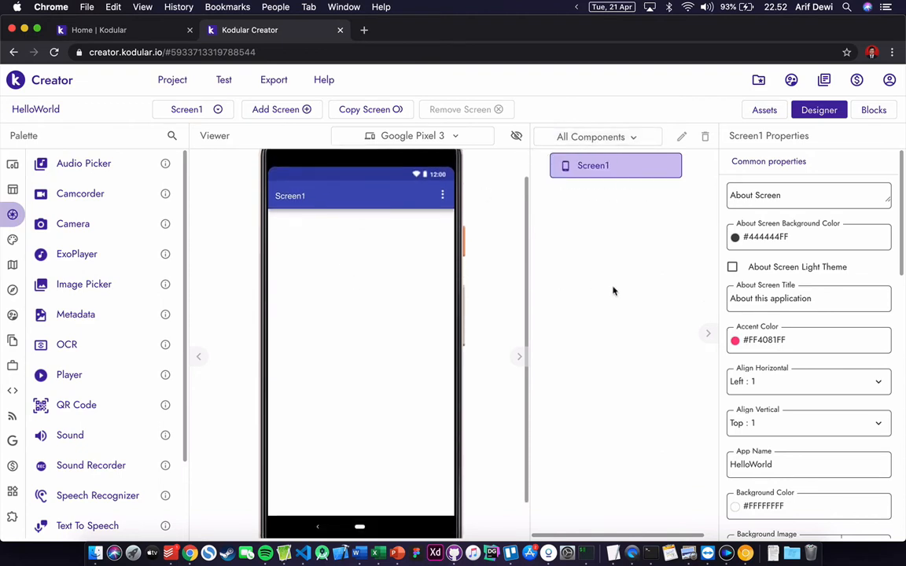
scroll(739, 293, down, 1)
scroll(787, 236, up, 1)
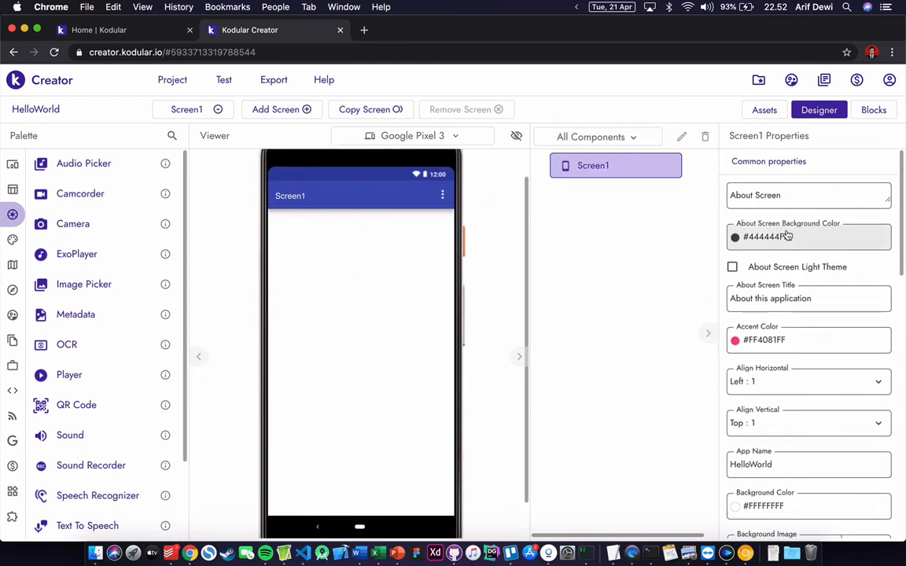
scroll(786, 236, down, 6)
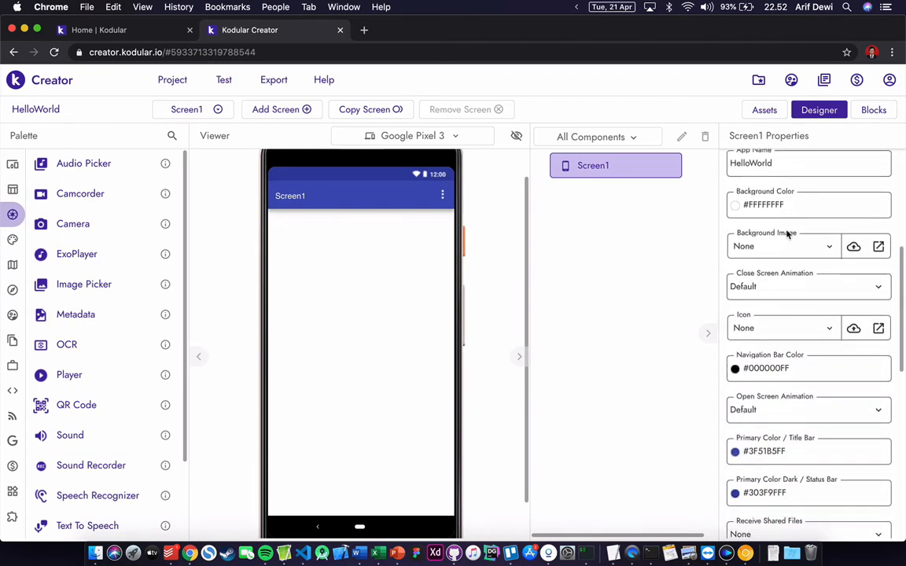
scroll(787, 236, down, 3)
scroll(786, 236, up, 10)
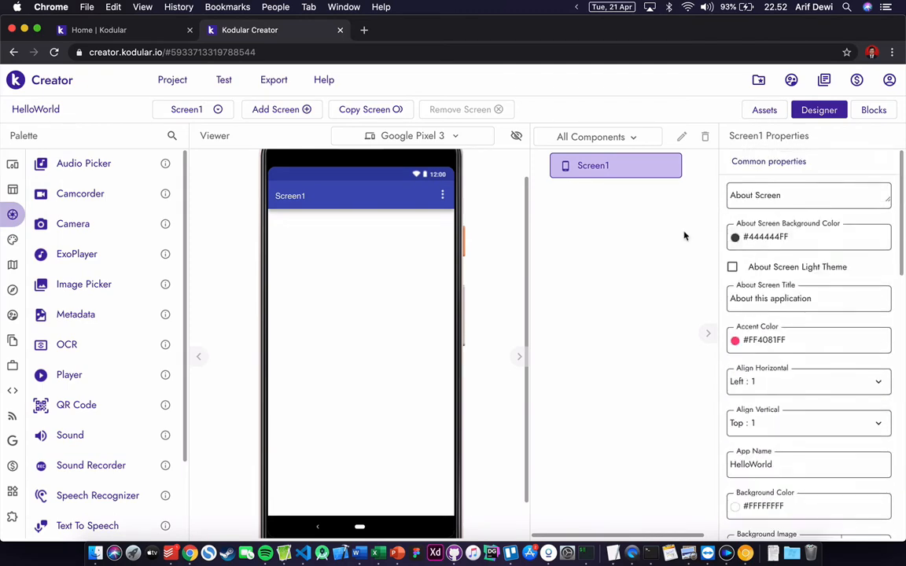
click(764, 111)
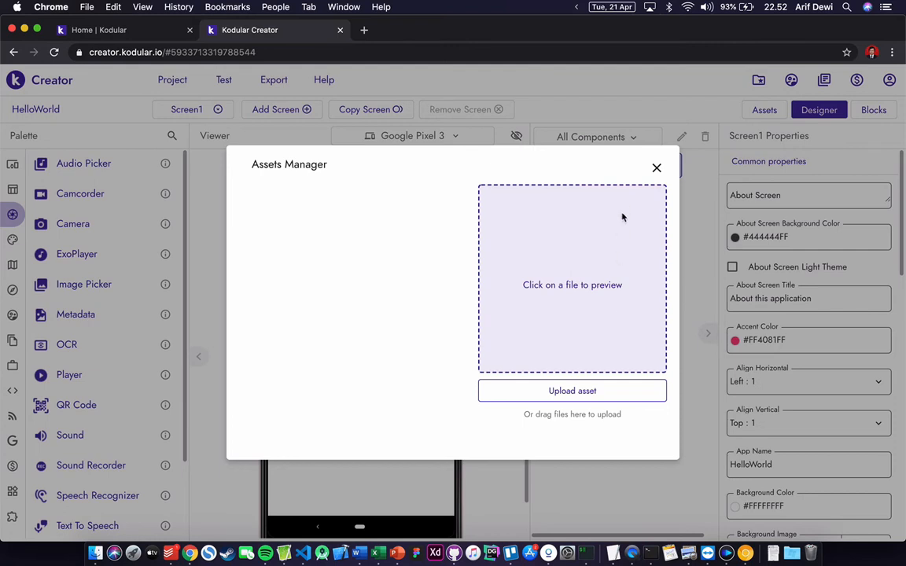
click(656, 168)
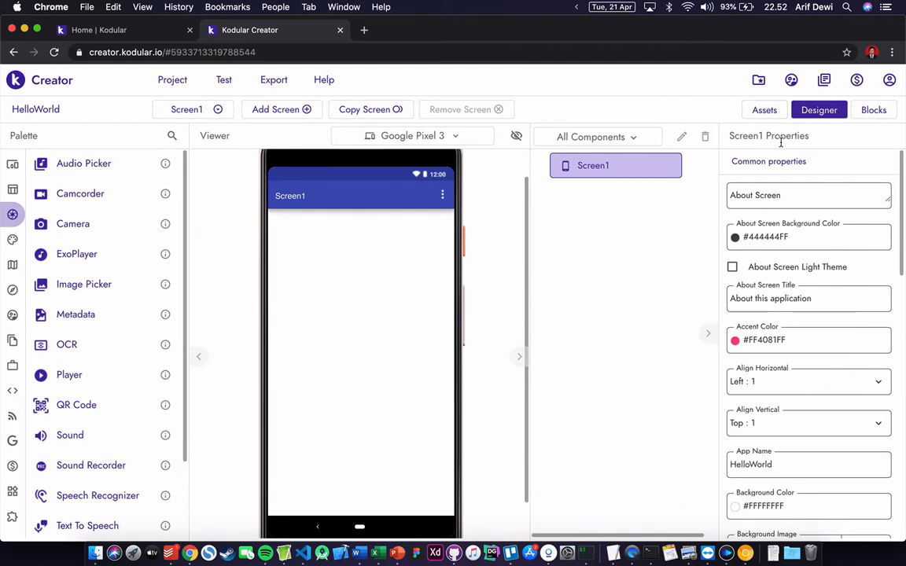
click(867, 111)
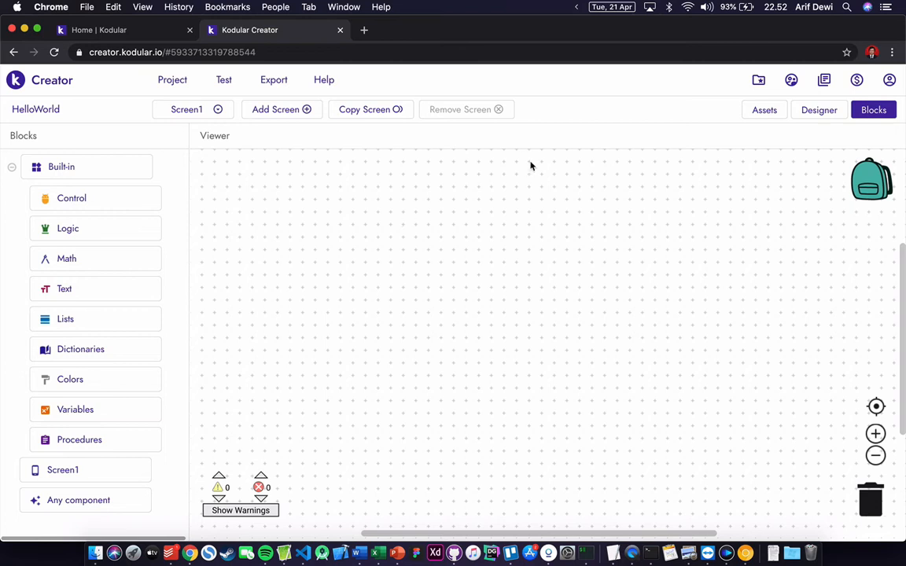
click(794, 117)
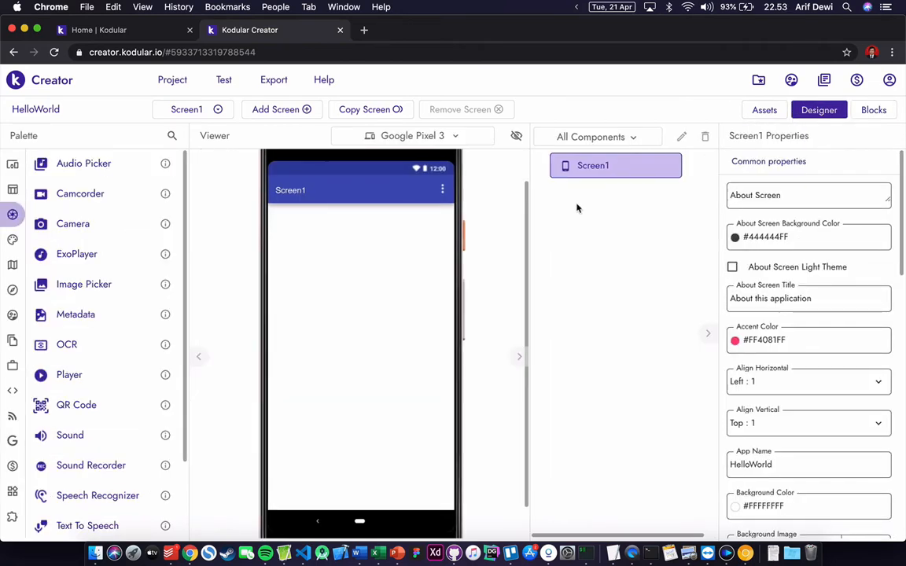
- Open the User Interface palette category and drag a Button onto Screen1
scroll(409, 247, up, 1)
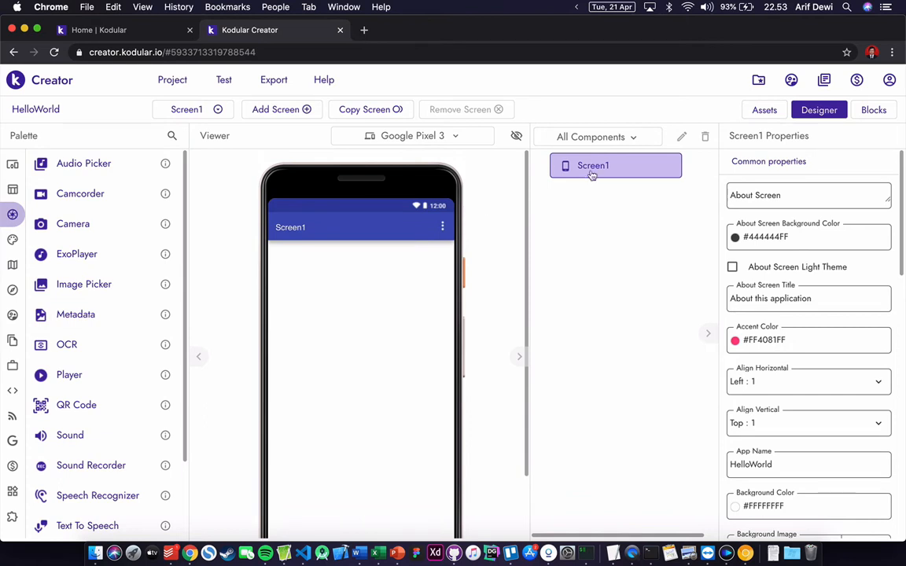
scroll(460, 211, down, 1)
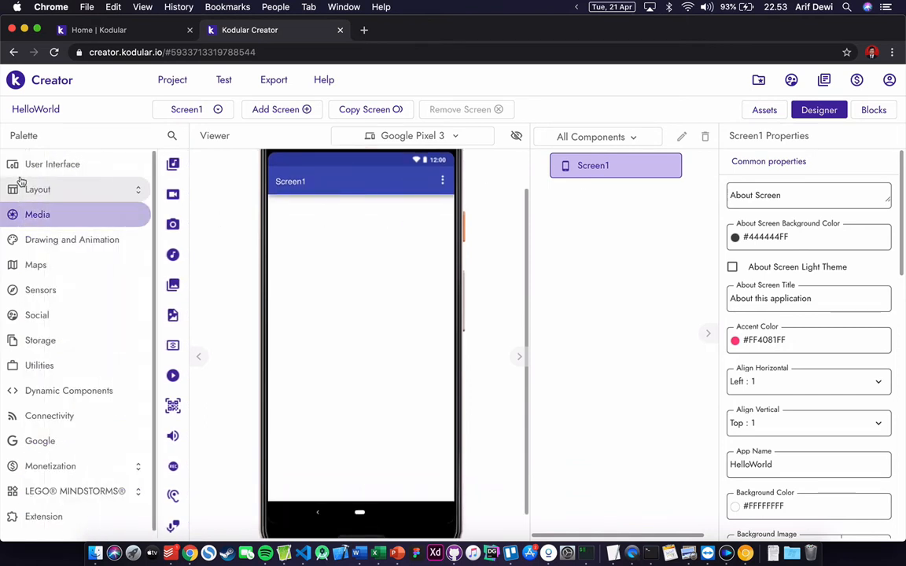
click(27, 170)
scroll(124, 228, down, 5)
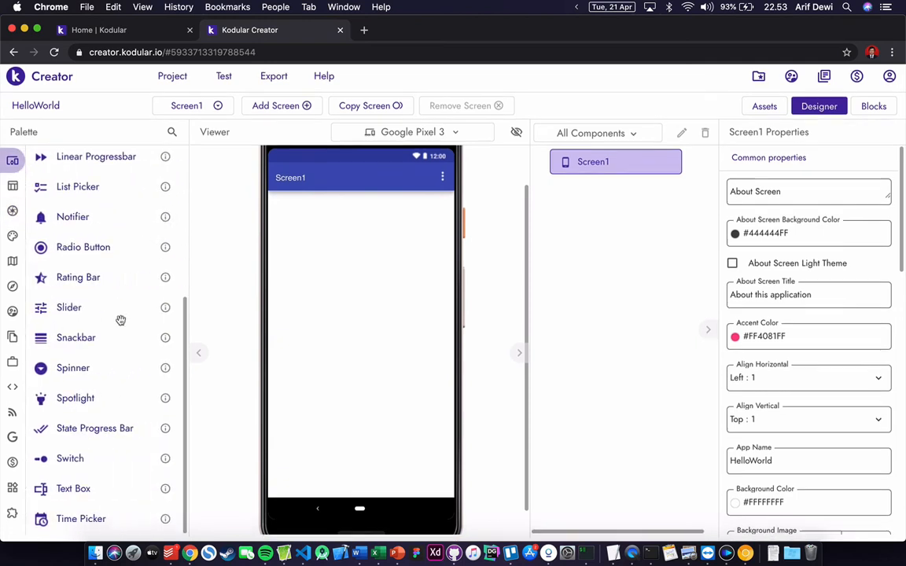
scroll(121, 320, up, 6)
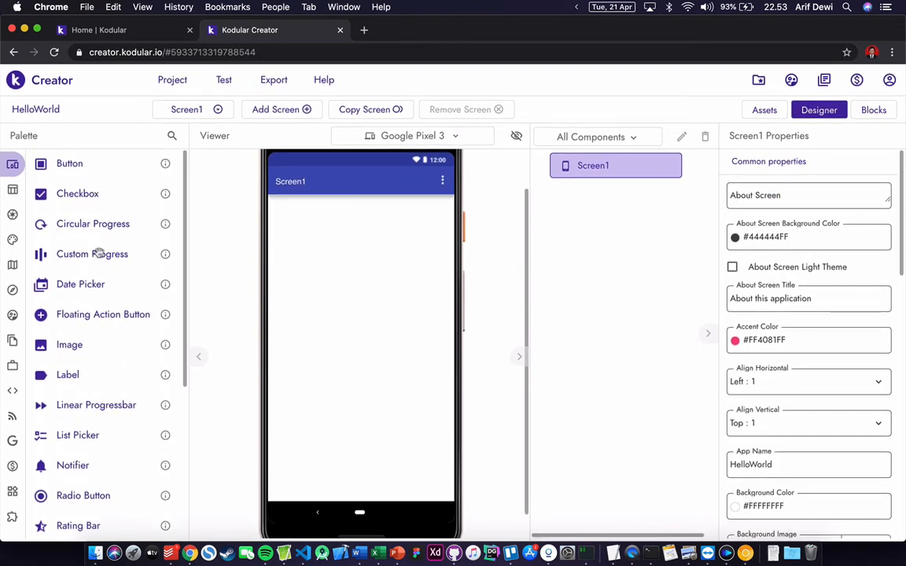
drag(74, 167, 332, 299)
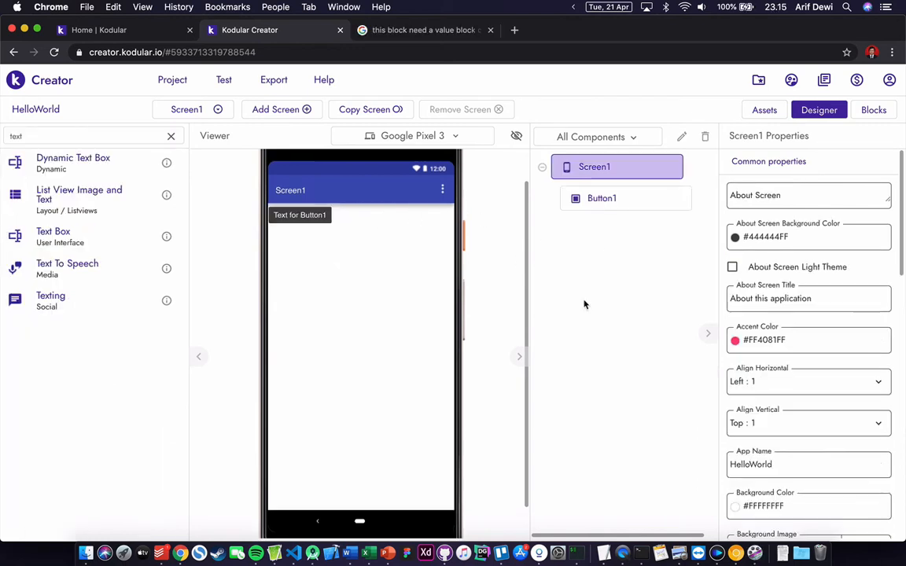
- Drag a Text Box onto Screen1 below the button
click(171, 136)
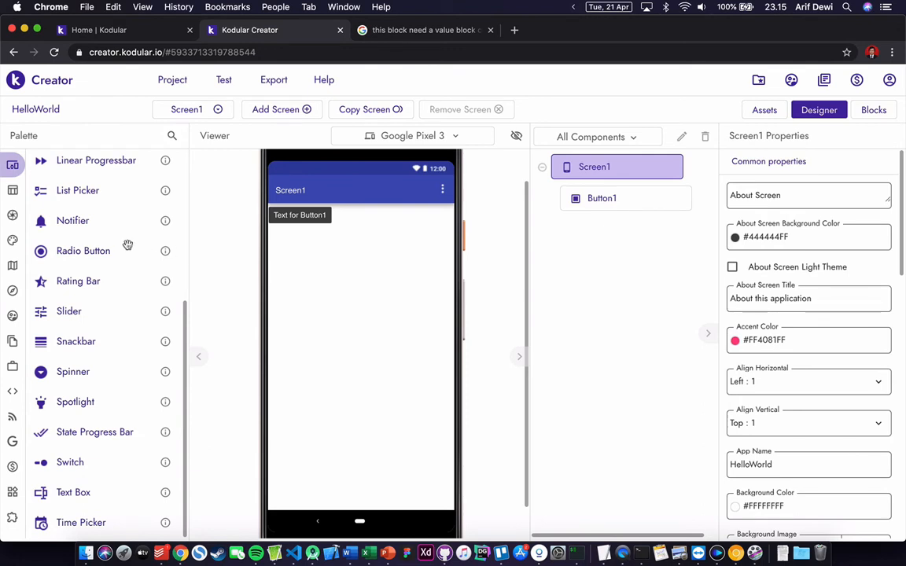
scroll(127, 246, up, 5)
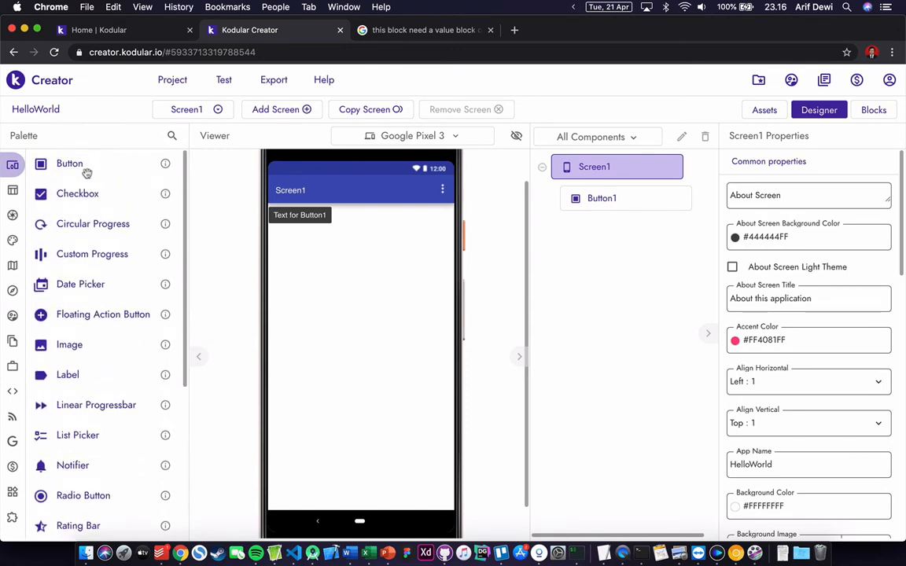
scroll(111, 319, down, 1)
scroll(111, 322, up, 1)
scroll(112, 321, down, 1)
scroll(112, 322, down, 6)
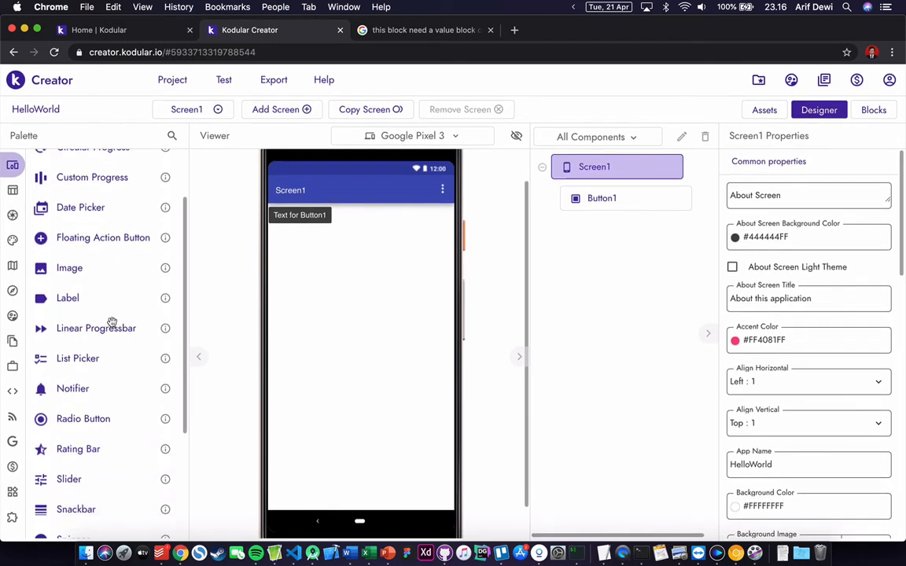
scroll(112, 321, down, 1)
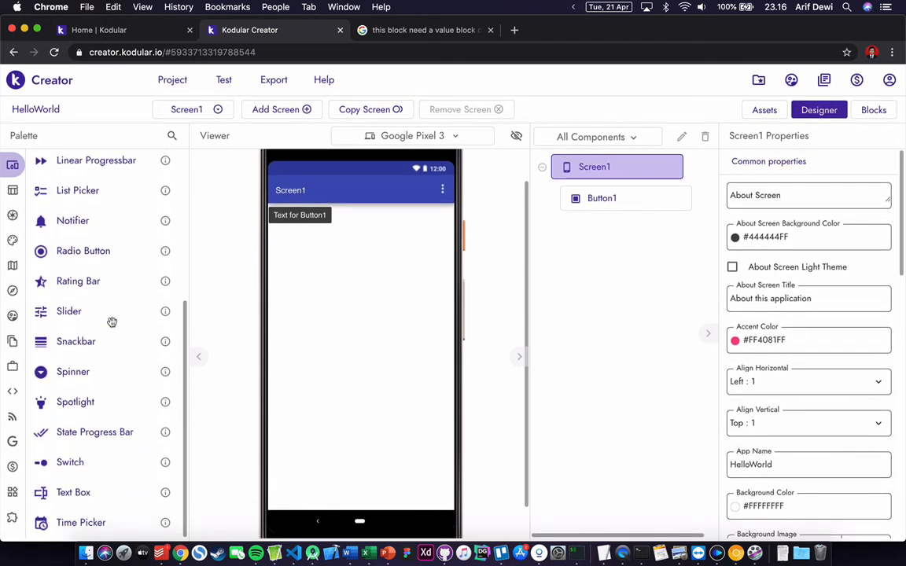
drag(91, 491, 337, 265)
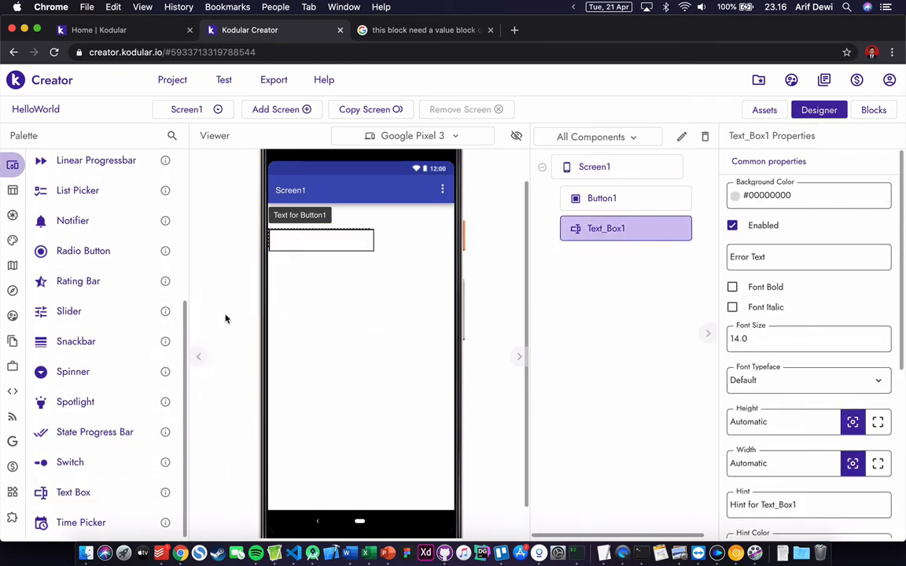
scroll(131, 297, up, 5)
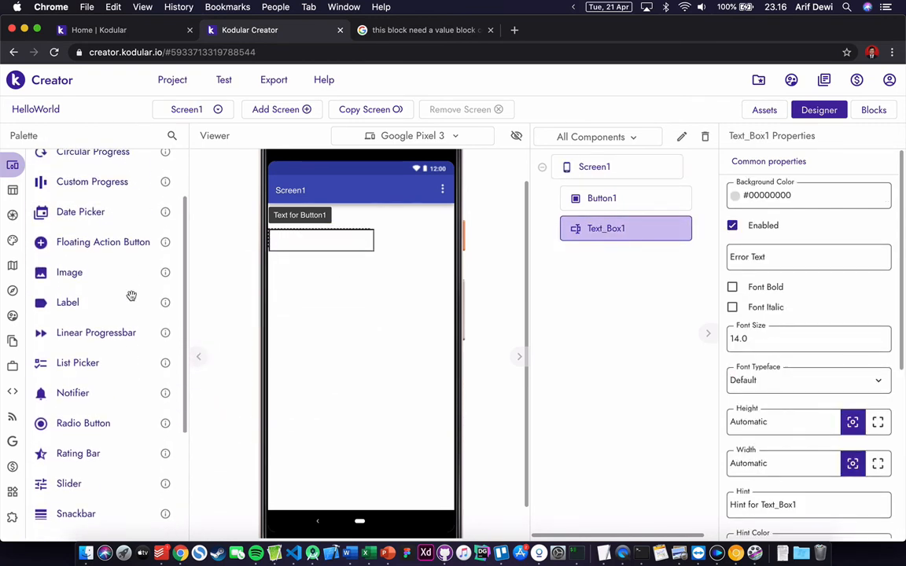
scroll(131, 295, up, 2)
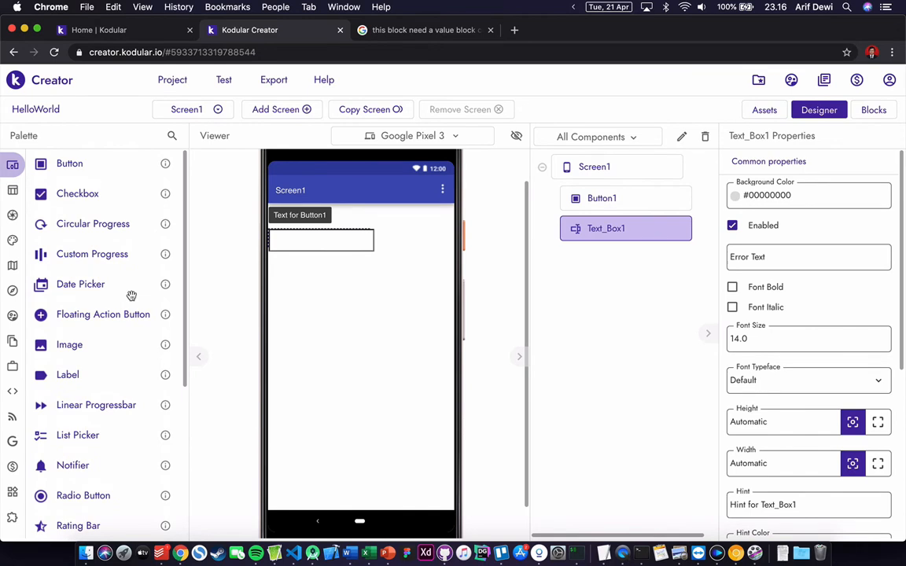
scroll(132, 296, down, 1)
scroll(129, 295, up, 1)
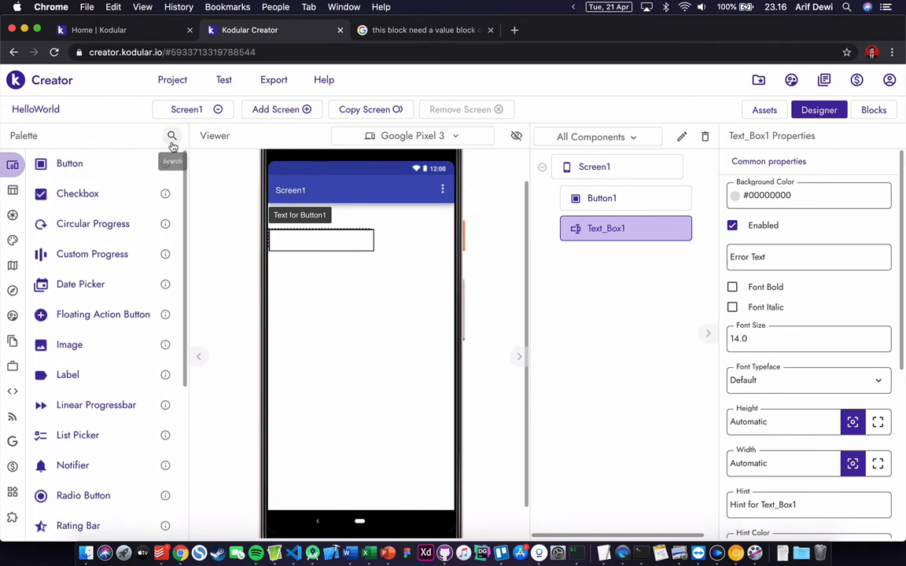
- Search the palette for 'text', clear the search, and inspect Button1 and Text_Box1
click(172, 136)
text(text)
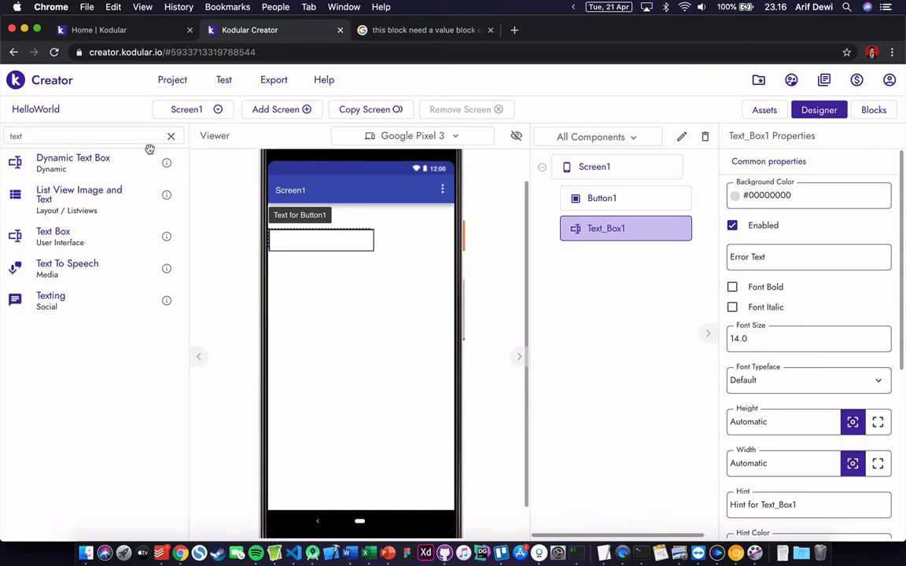
click(171, 136)
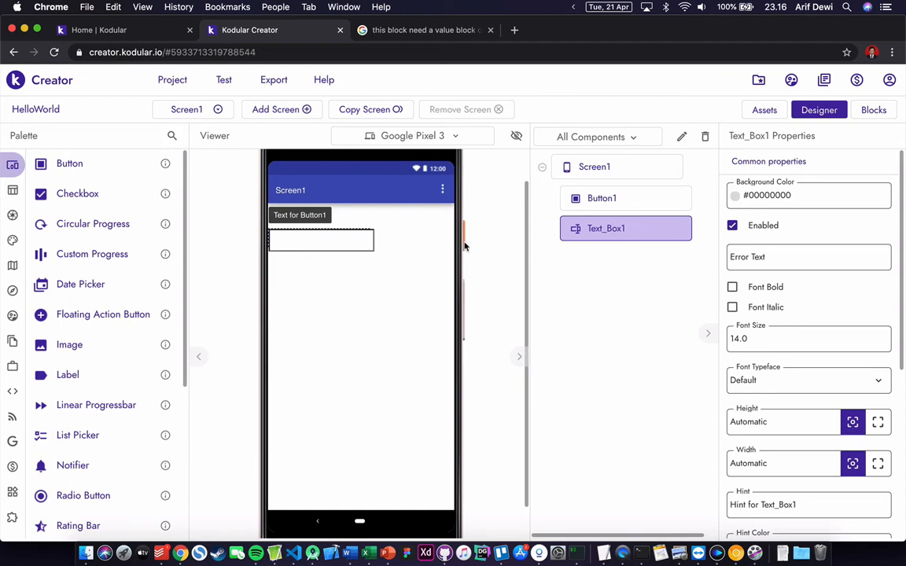
click(611, 200)
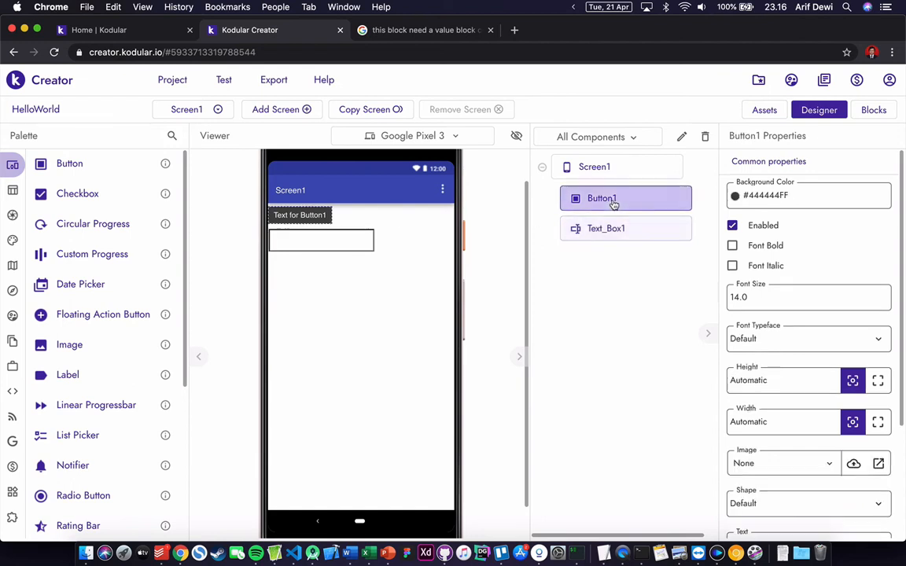
click(621, 228)
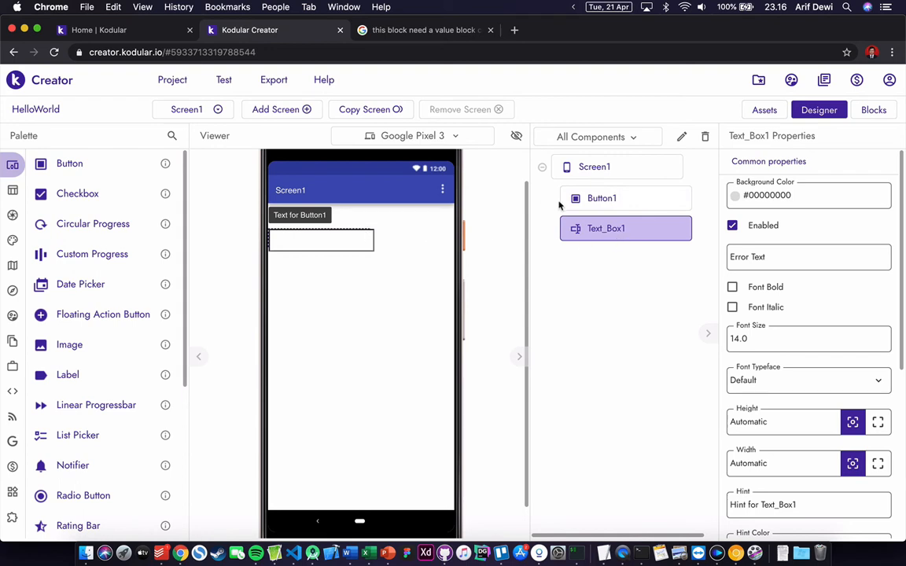
- Drag Button1 below Text_Box1 in the viewer, then reselect the text box
click(328, 214)
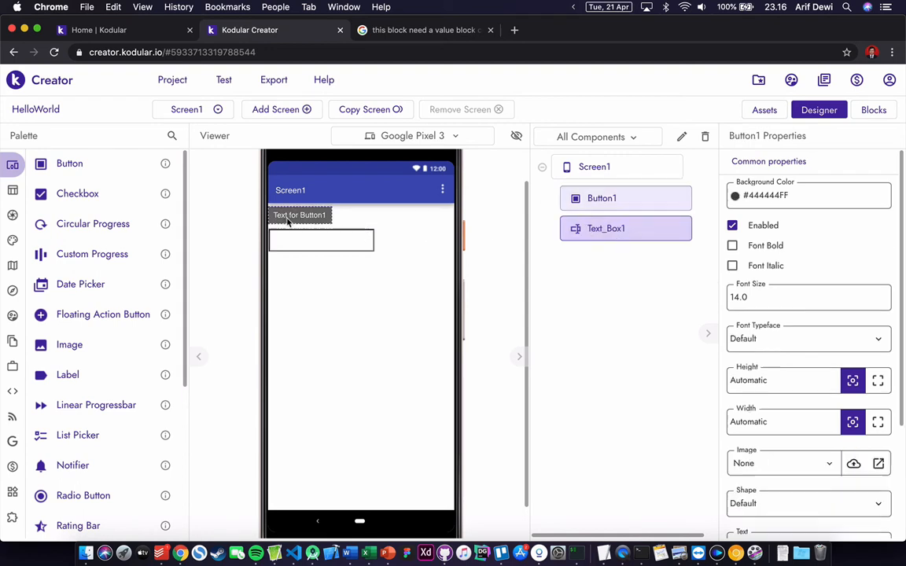
drag(299, 216, 307, 253)
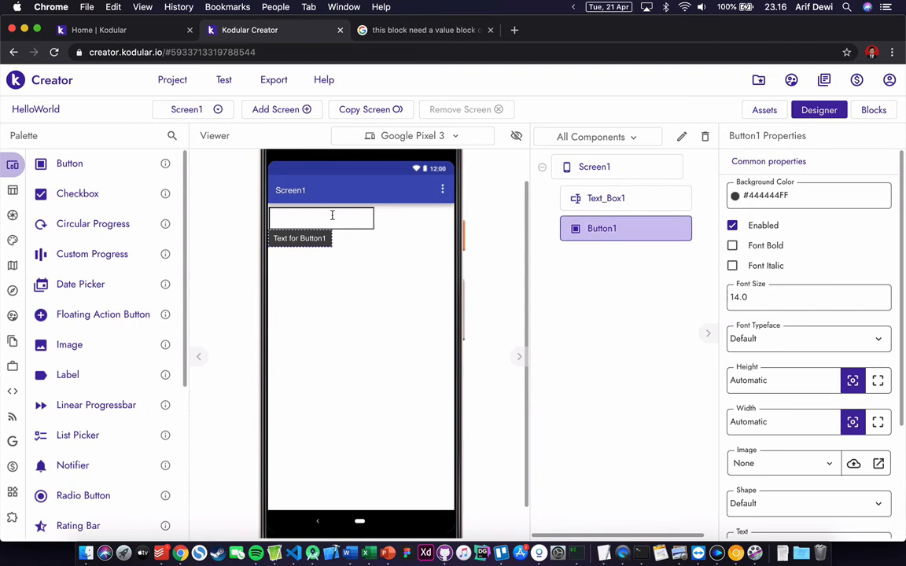
click(332, 215)
click(320, 239)
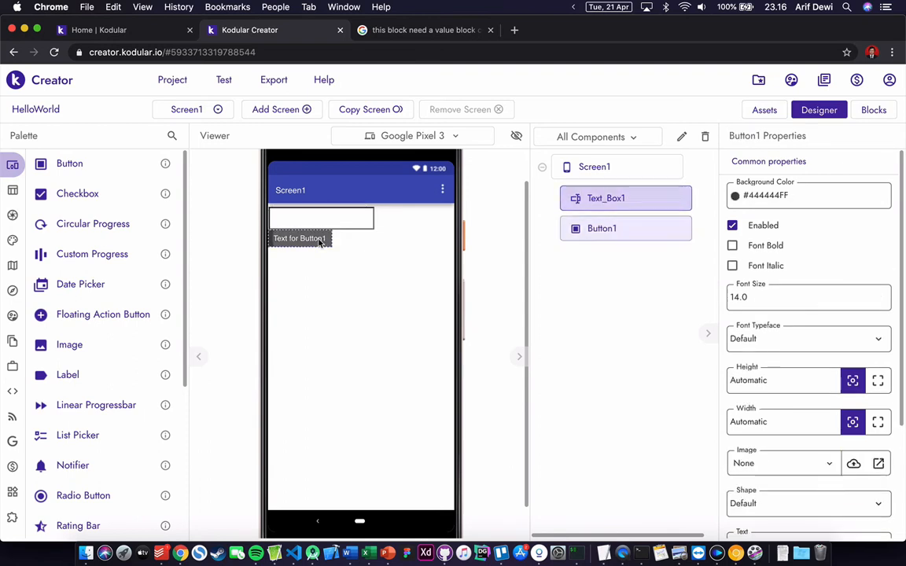
click(350, 221)
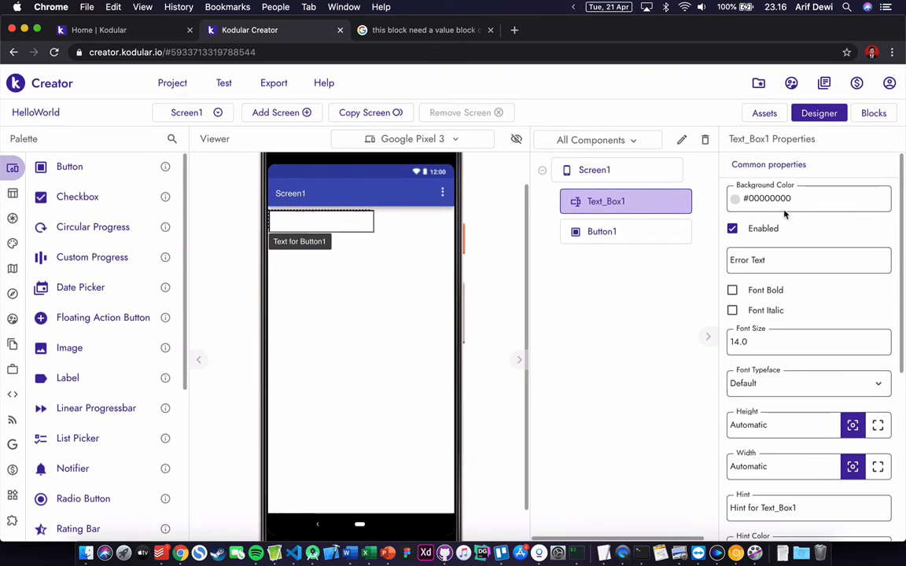
- Disable Text_Box1 and set its Width to Fill parent
click(733, 226)
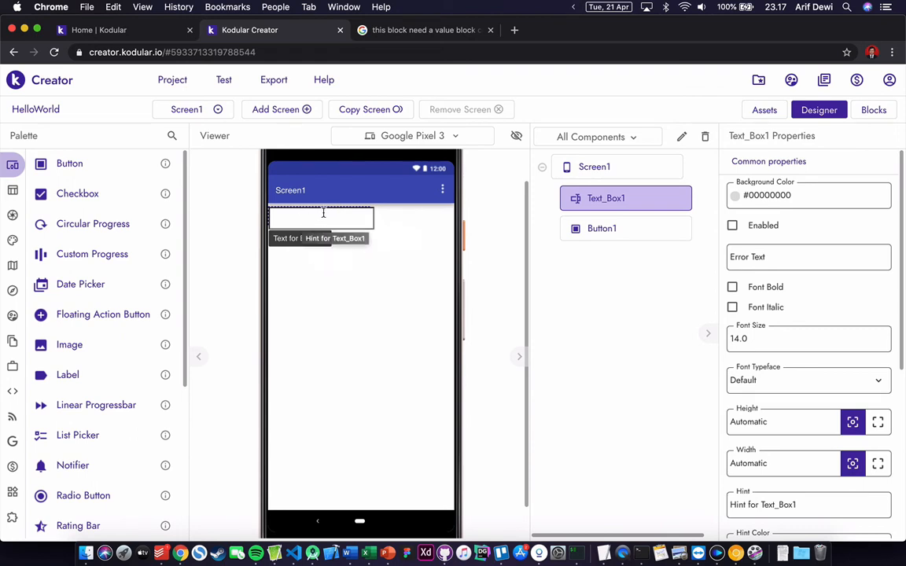
scroll(802, 363, down, 3)
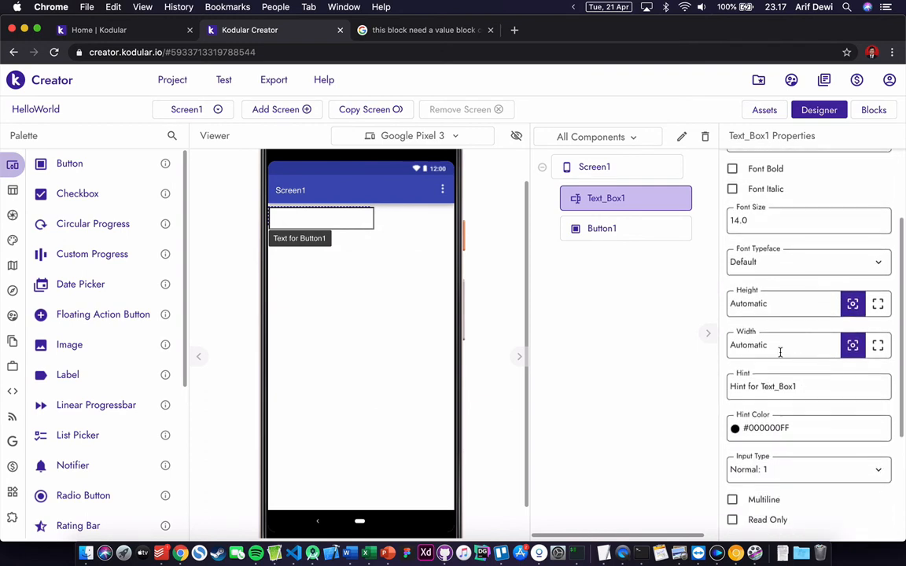
click(877, 347)
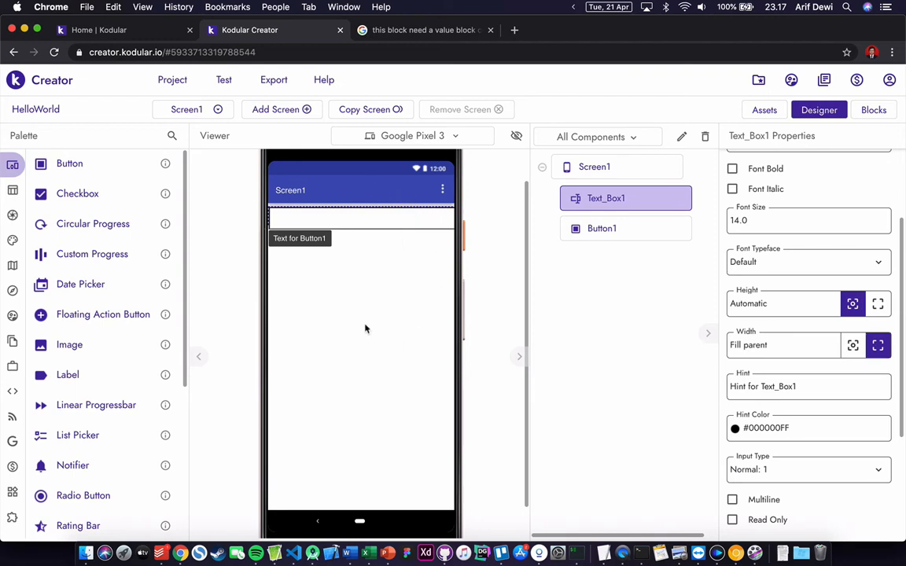
- Set Button1's Text to 'Hello World' and its Width to Fill parent
click(605, 230)
scroll(789, 368, down, 1)
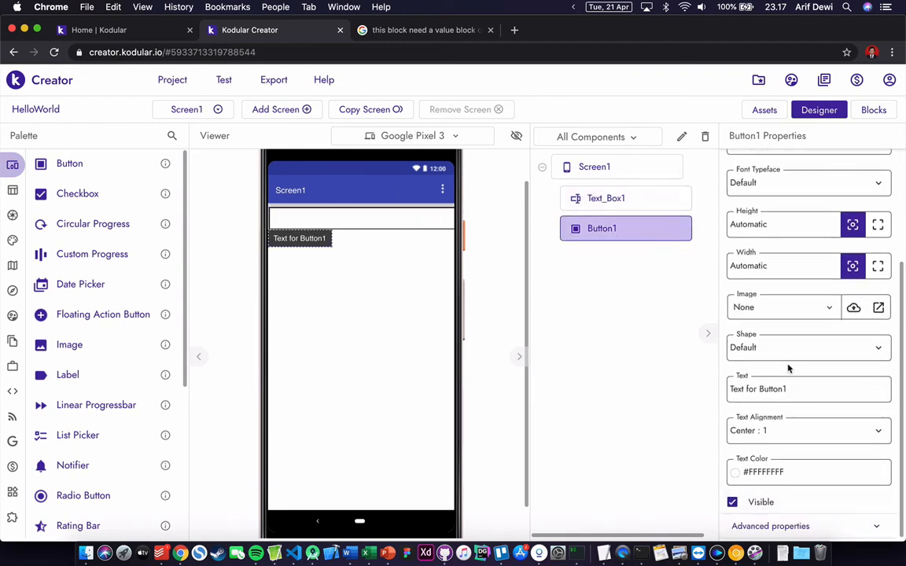
scroll(789, 368, up, 1)
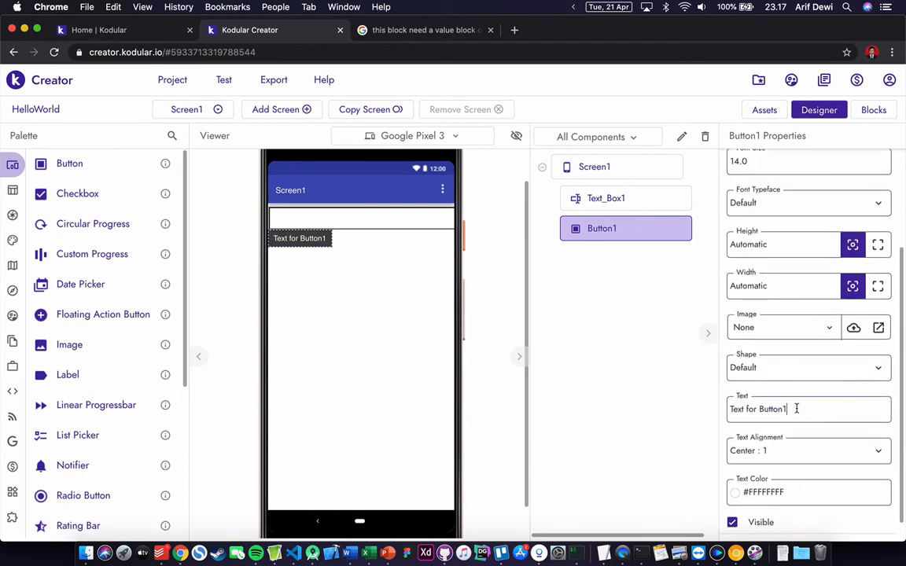
drag(792, 408, 718, 413)
text(Hello World)
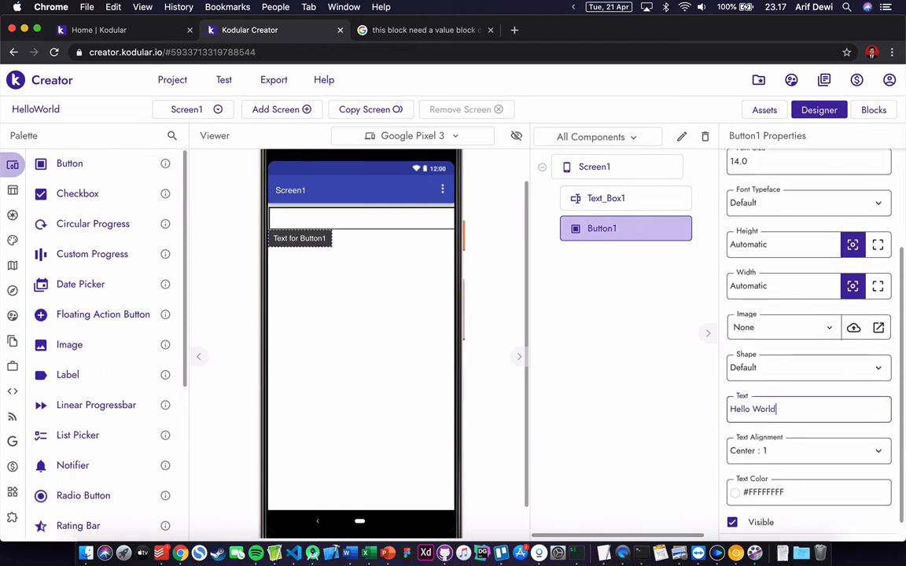
click(654, 435)
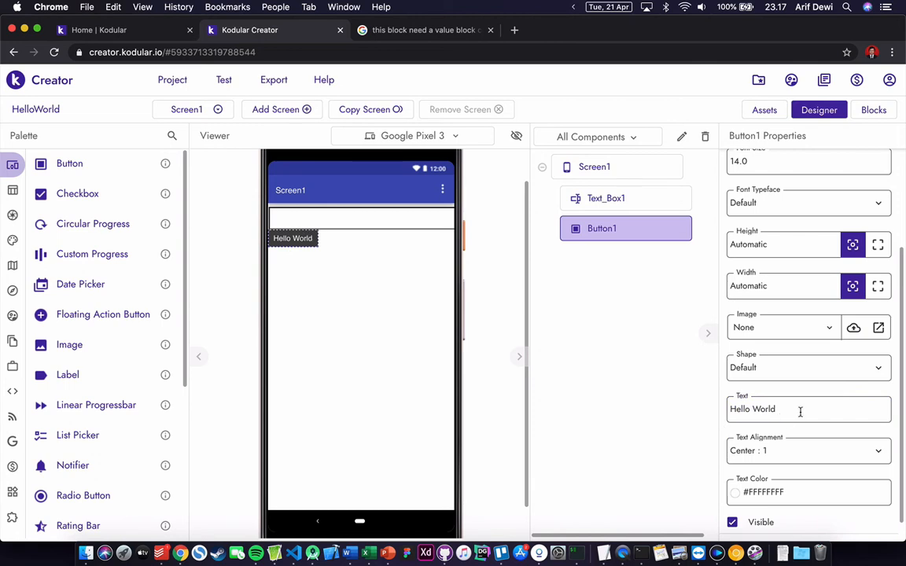
click(877, 285)
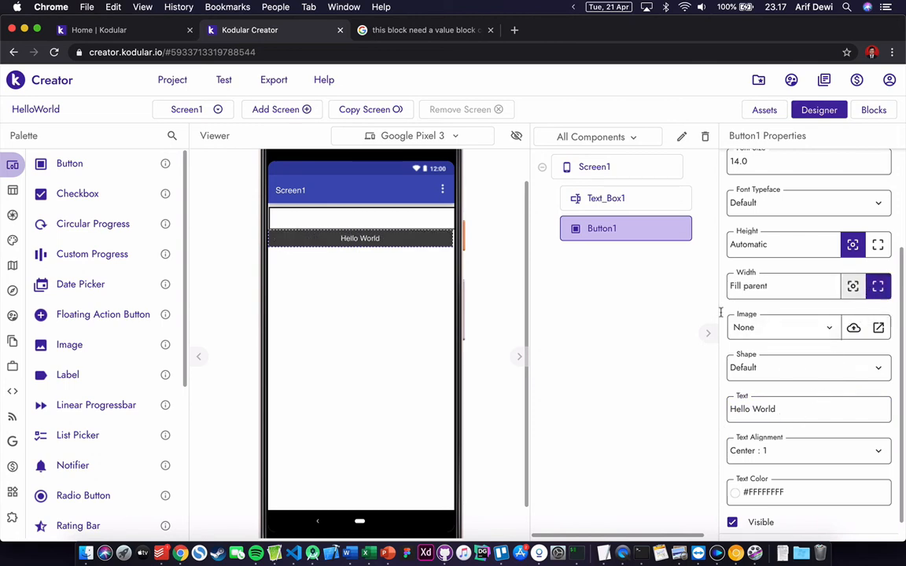
scroll(783, 376, down, 1)
scroll(782, 378, up, 5)
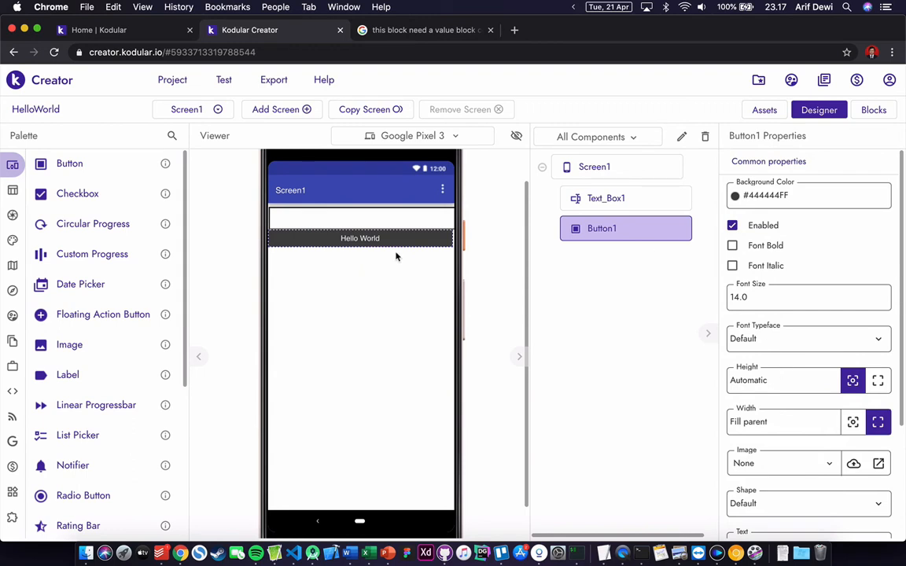
- Set Button1's Background Color to red #FC4B45FE
click(751, 198)
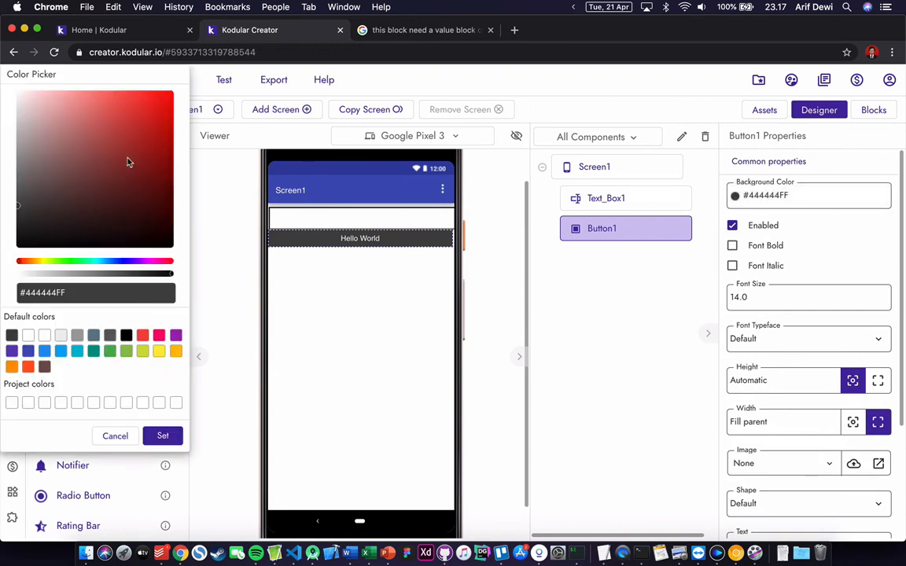
drag(109, 163, 131, 96)
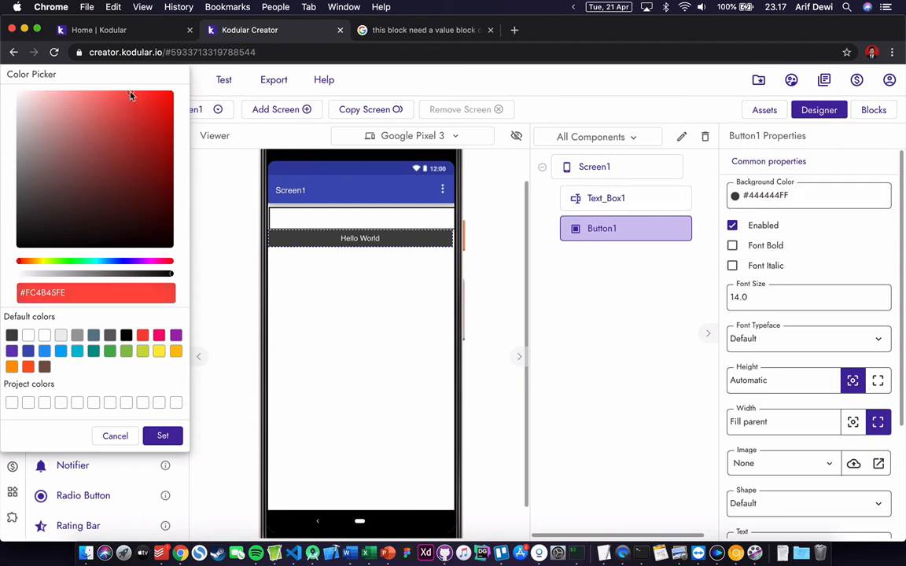
click(162, 436)
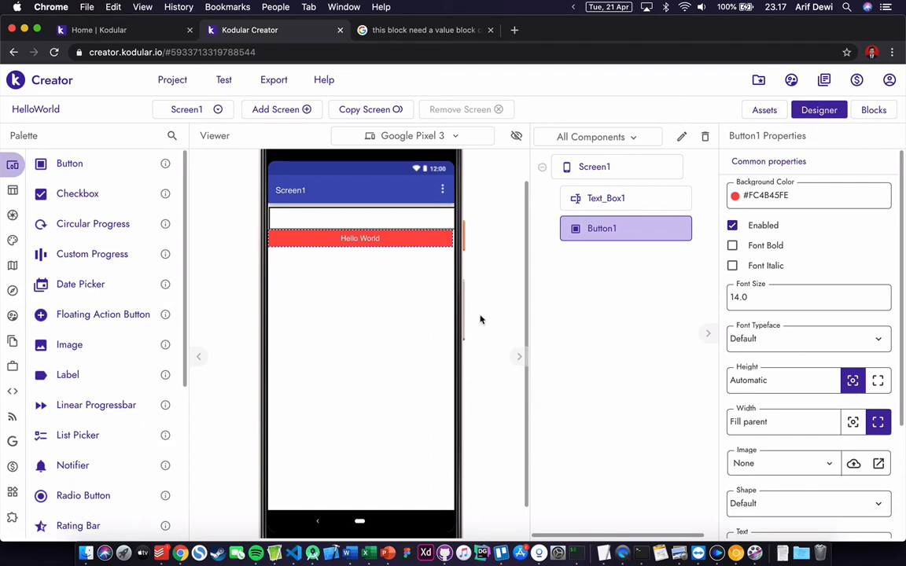
scroll(481, 319, up, 1)
- Select the text box, the Hello World button, then Screen1 to review them
click(374, 241)
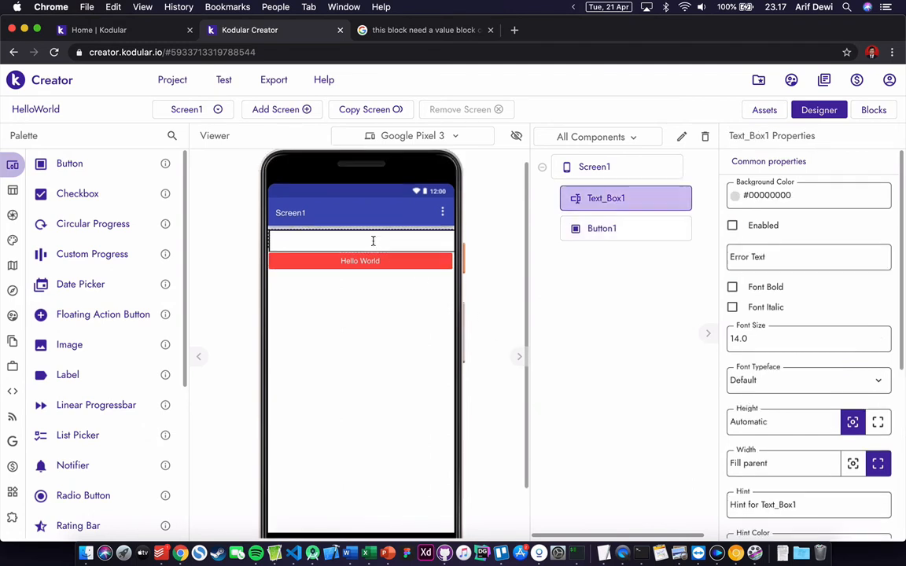
click(379, 264)
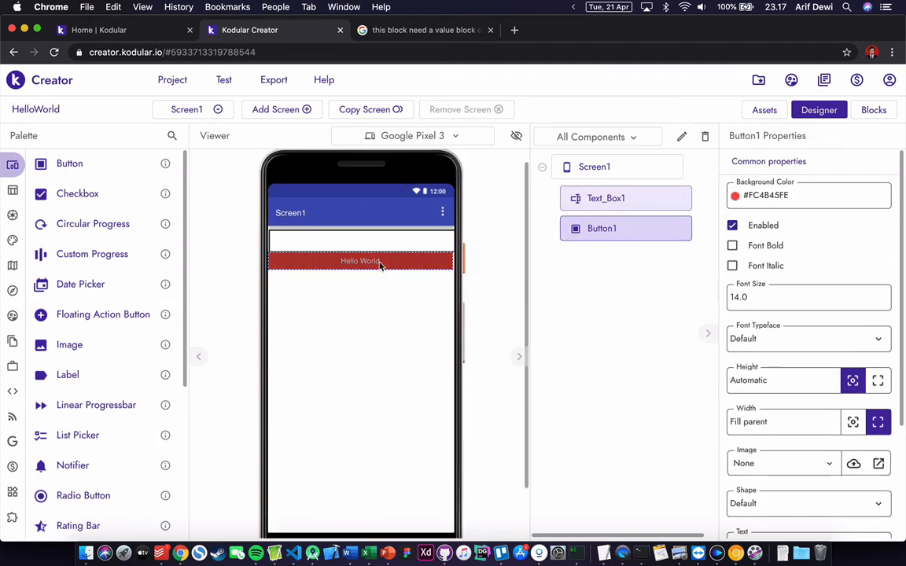
scroll(444, 307, up, 1)
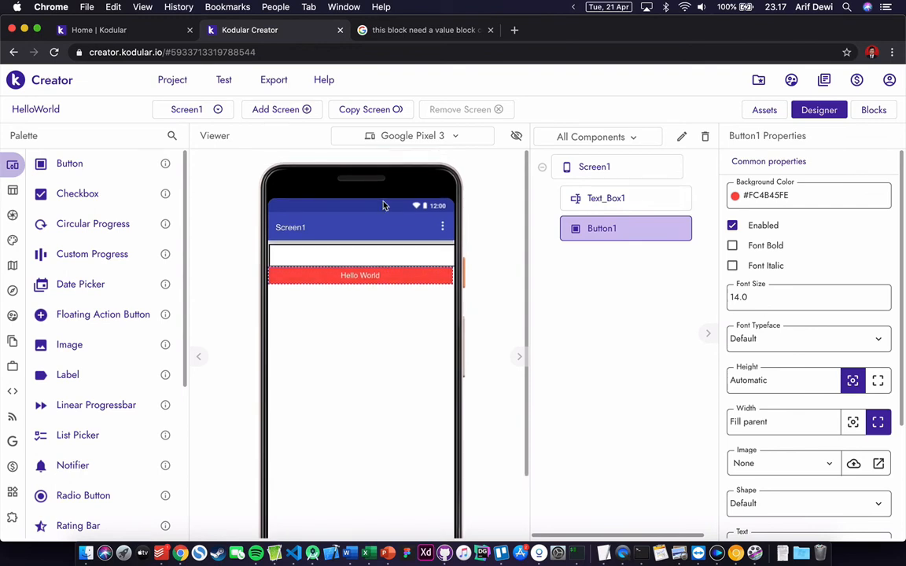
click(375, 226)
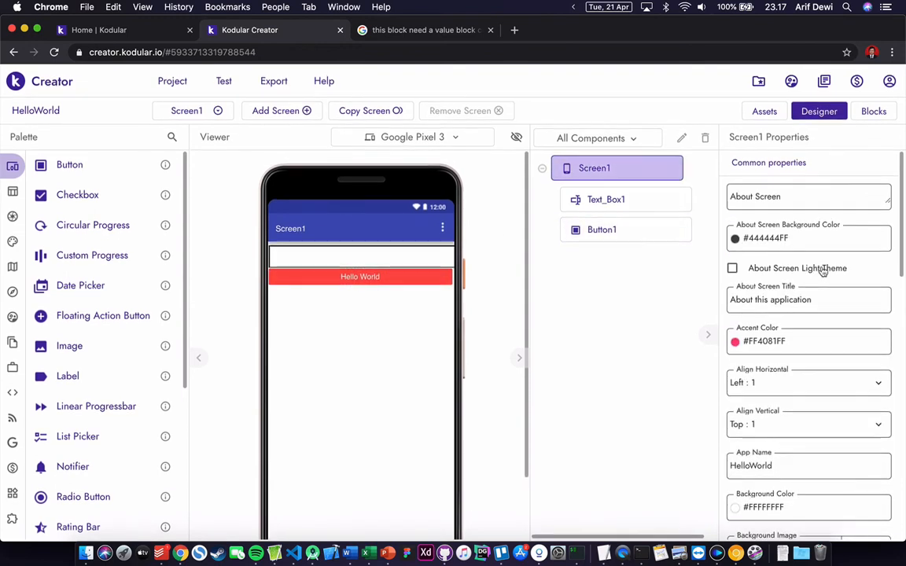
- Replace Screen1's Title property 'Screen1' with 'Hello World'
scroll(822, 271, down, 5)
scroll(823, 270, down, 12)
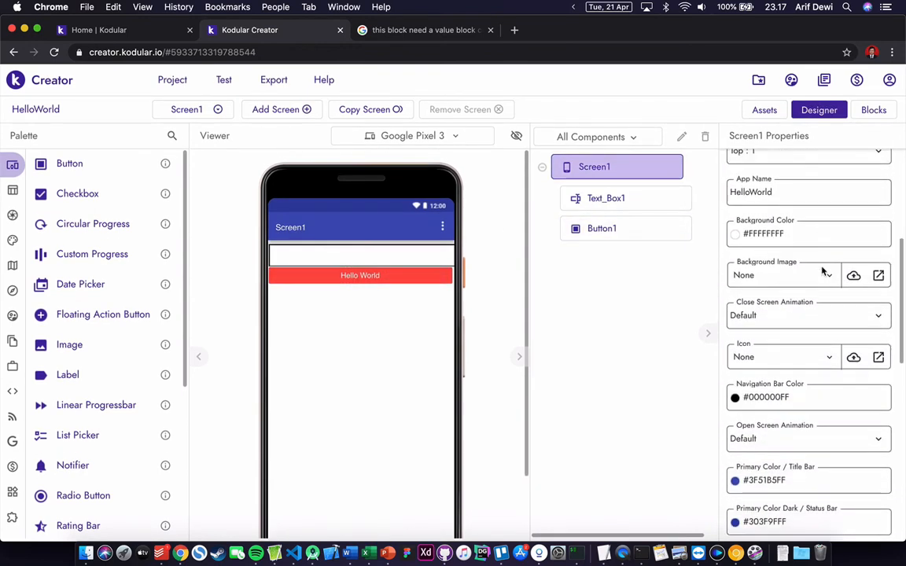
scroll(823, 270, down, 5)
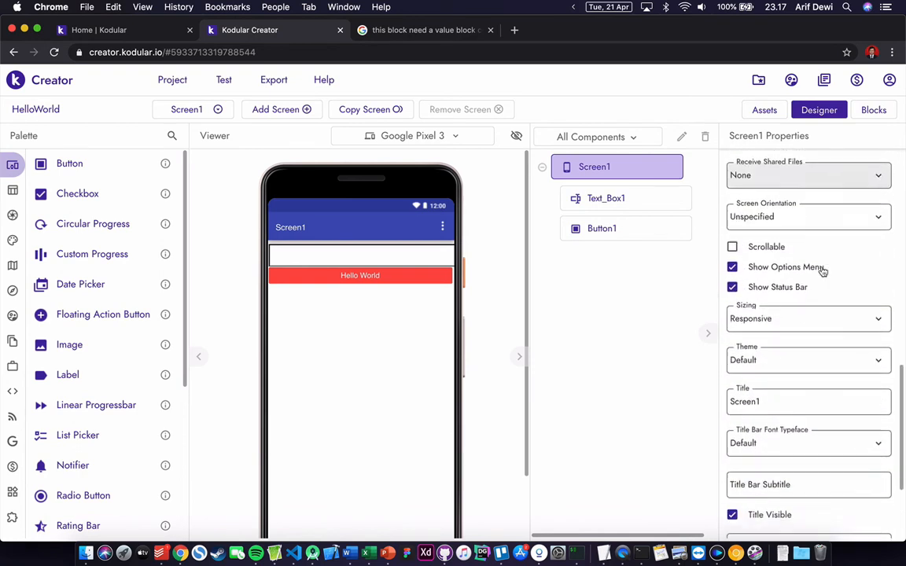
click(794, 342)
double_click(824, 354)
text(H)
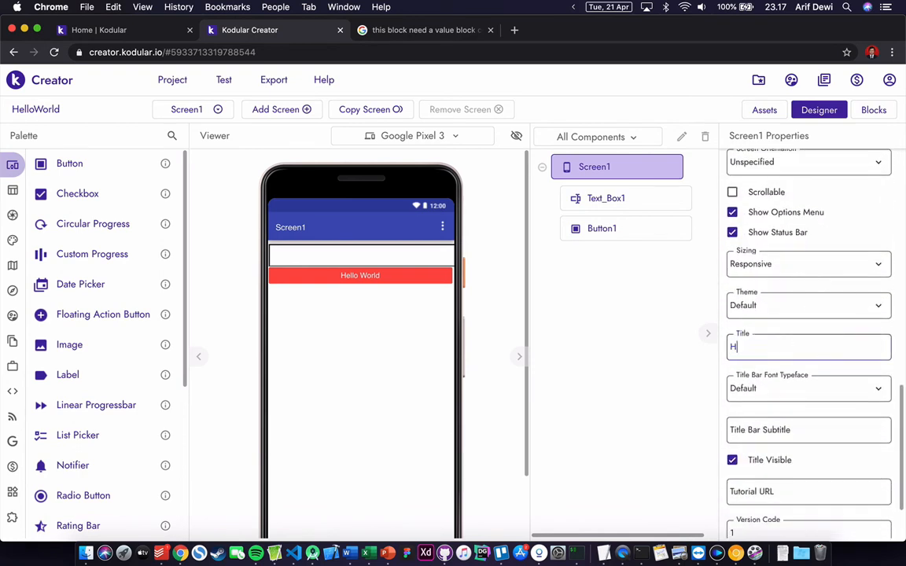
text(ello World)
click(661, 461)
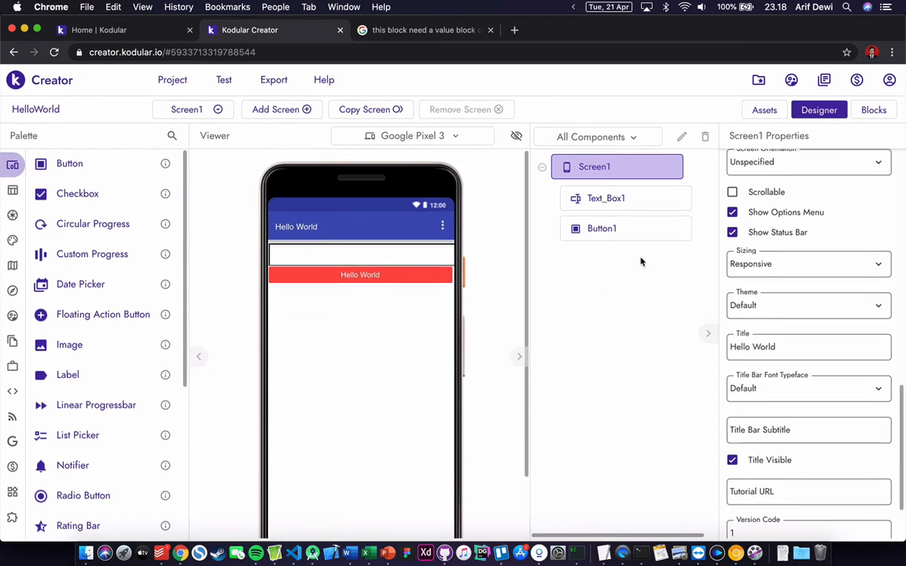
- Open the Blocks editor and drag Button1's 'when Button1.Click do' event onto the workspace
click(870, 116)
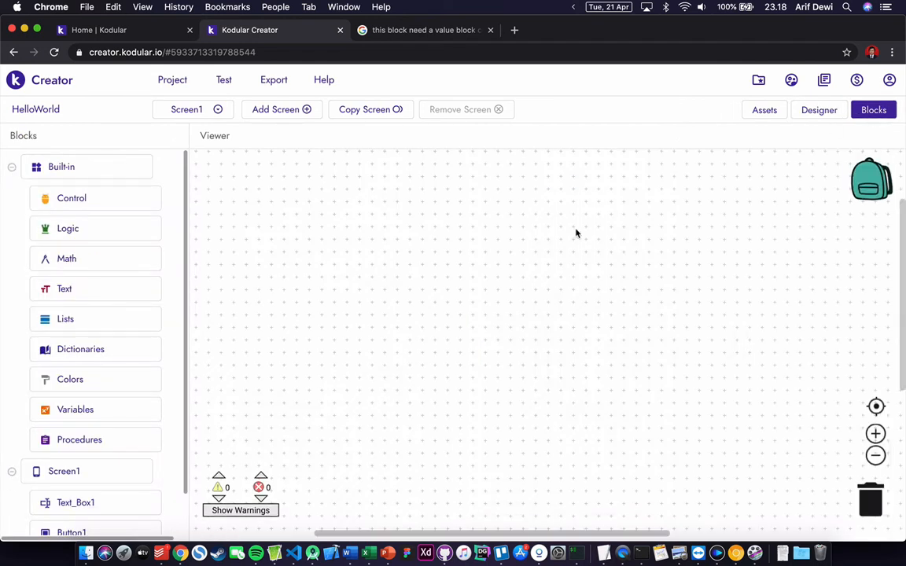
scroll(153, 408, down, 3)
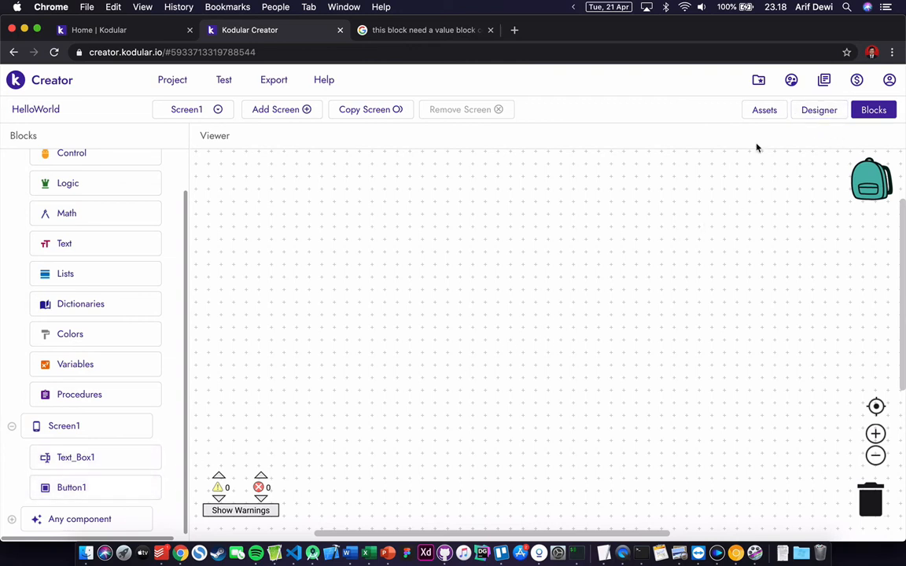
click(818, 111)
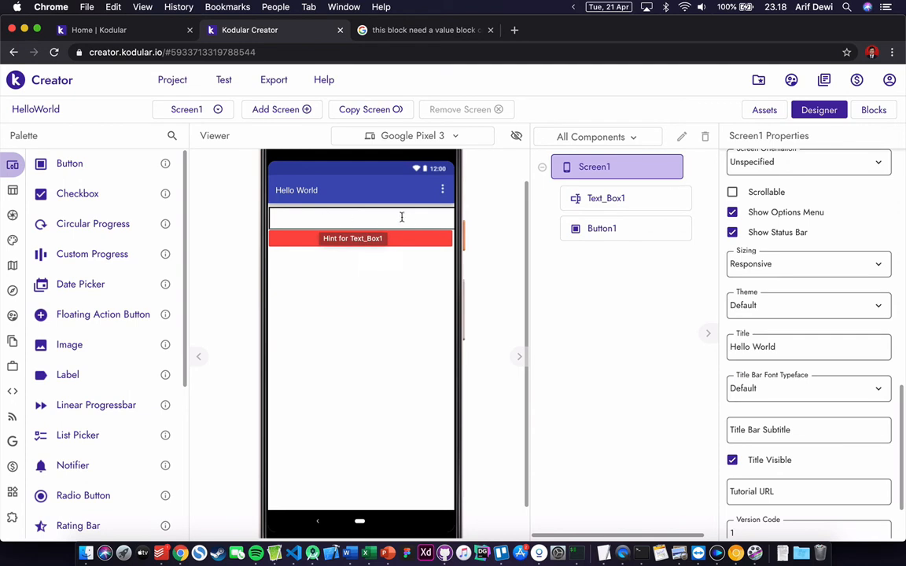
click(868, 111)
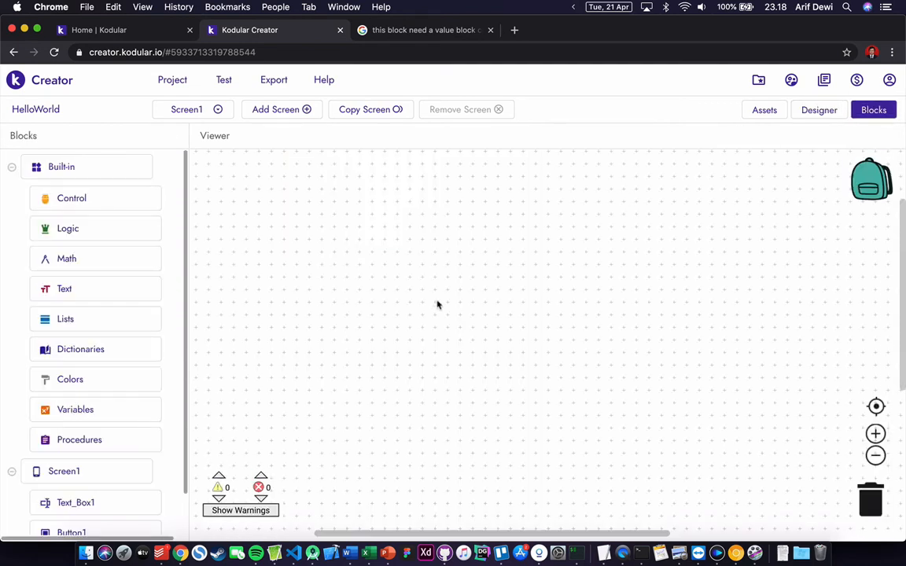
scroll(118, 437, down, 2)
click(88, 486)
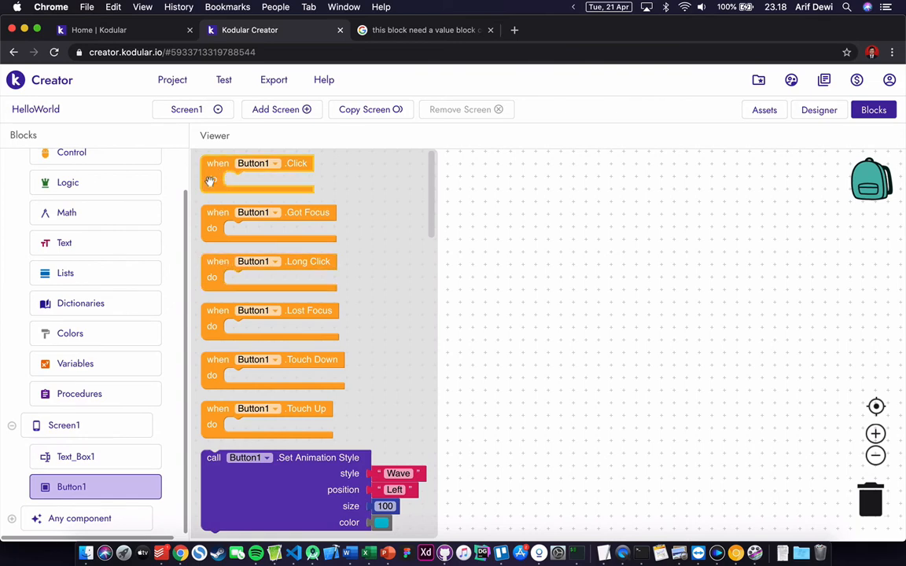
drag(217, 169, 387, 251)
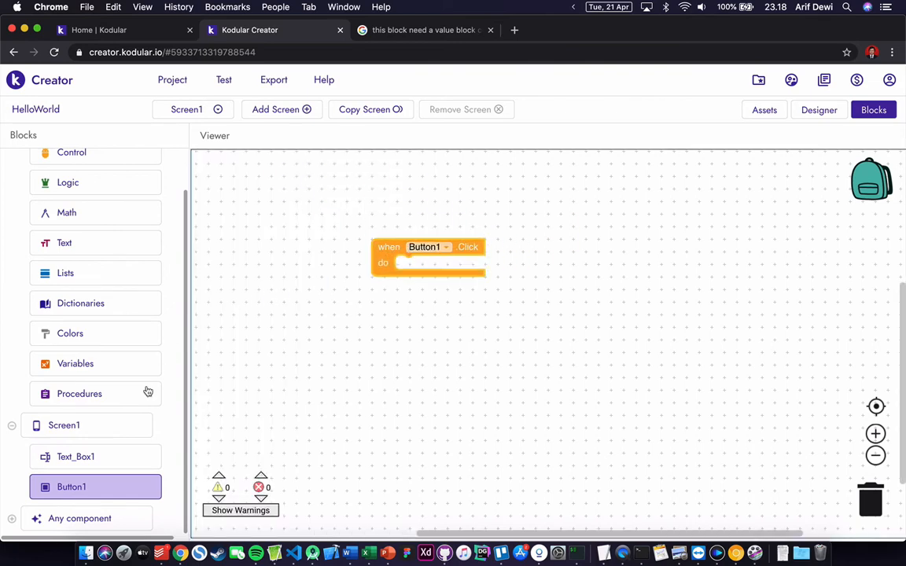
- Drag Text_Box1's 'set Text_Box1.Text to' block into the Button1 Click event's do slot
click(114, 460)
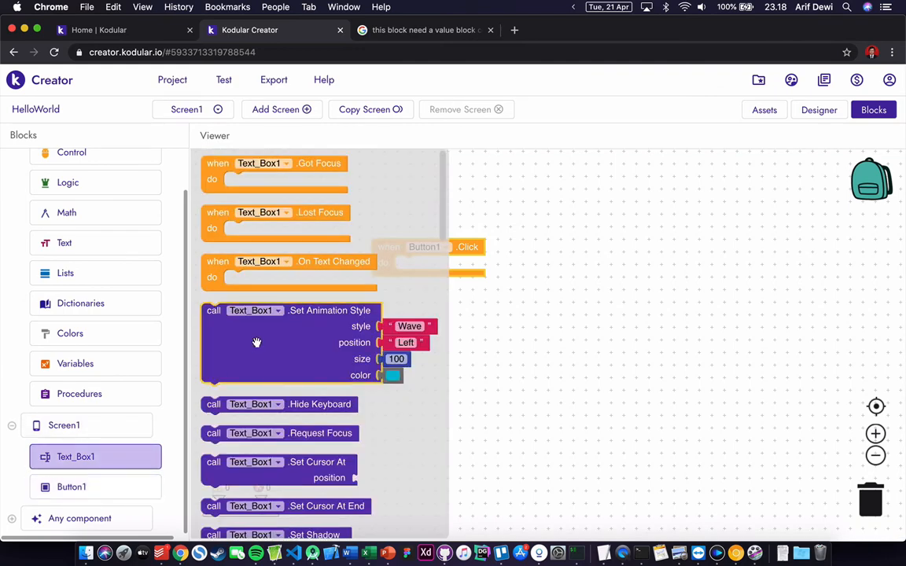
scroll(256, 343, down, 8)
scroll(256, 346, down, 10)
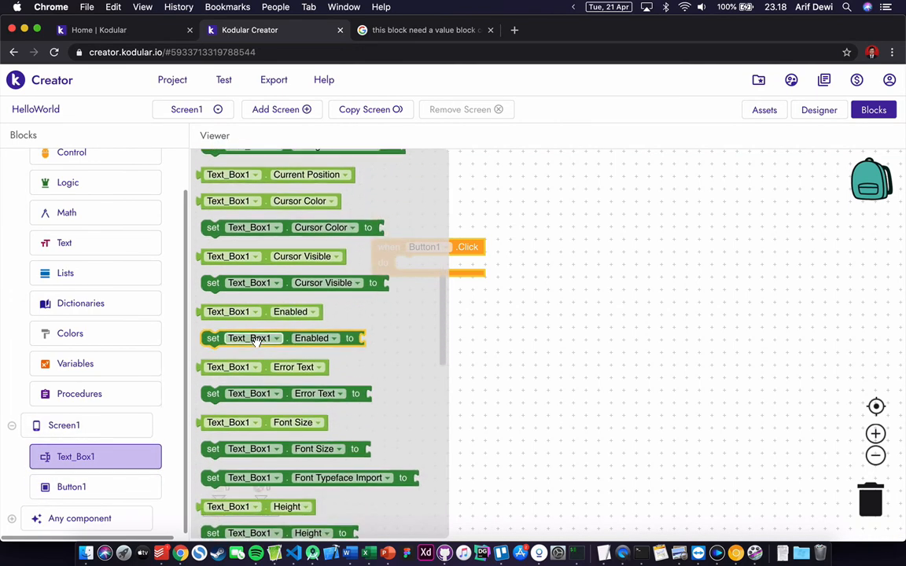
scroll(256, 346, down, 6)
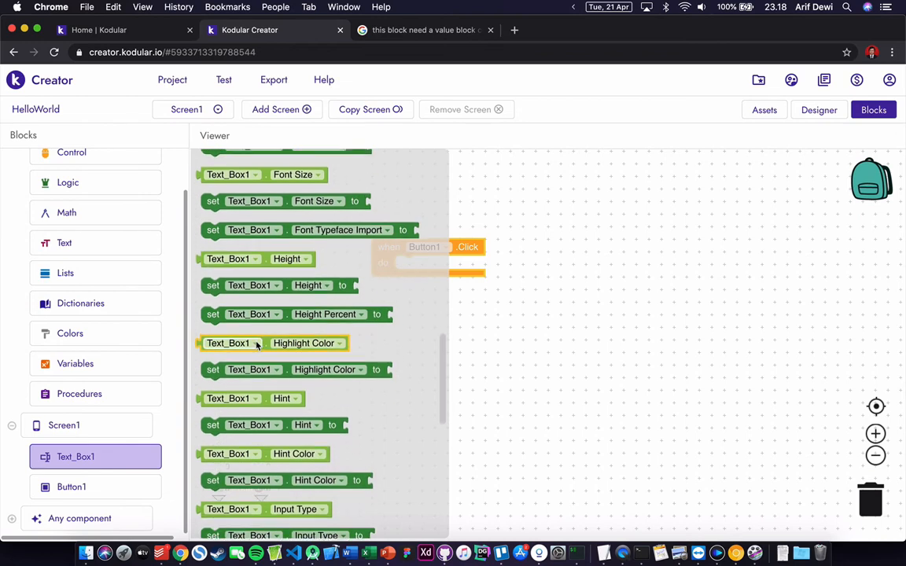
scroll(256, 346, down, 6)
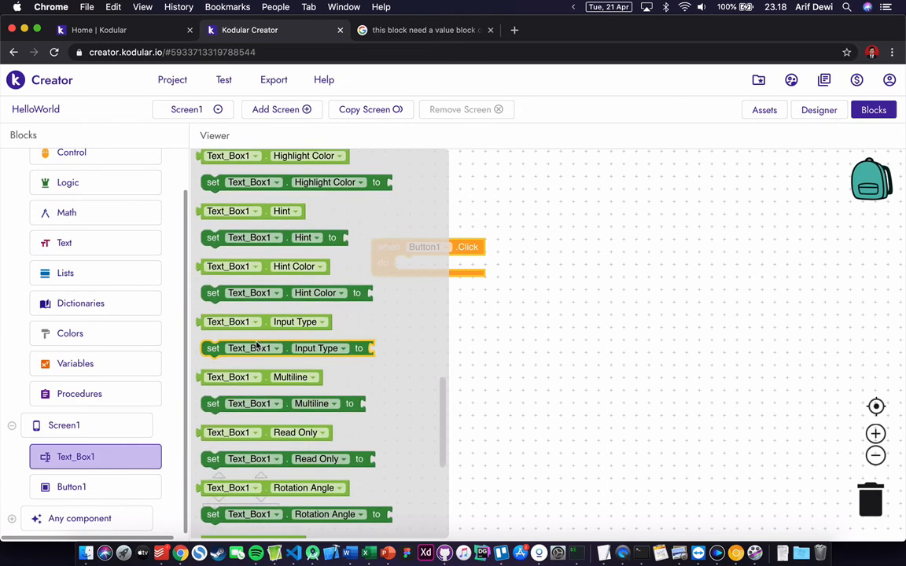
scroll(256, 341, down, 5)
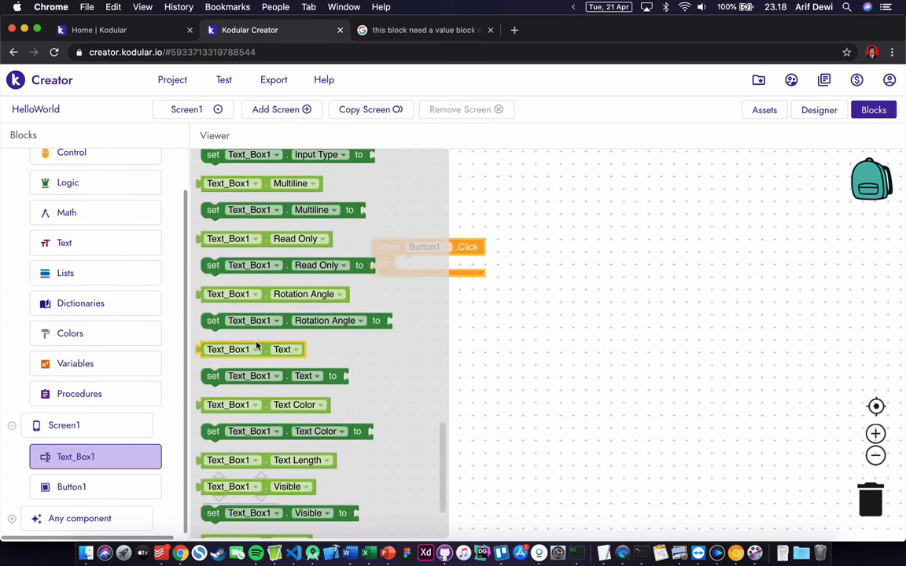
drag(211, 375, 405, 272)
scroll(71, 306, up, 2)
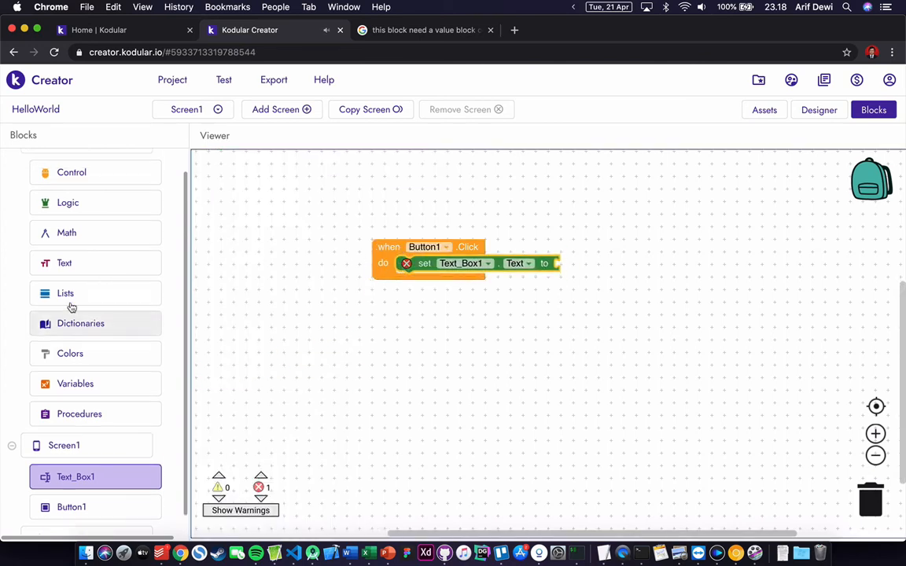
- Plug a Built-in text block reading 'Selamat Datang' into the set block, then go back to Designer
click(78, 288)
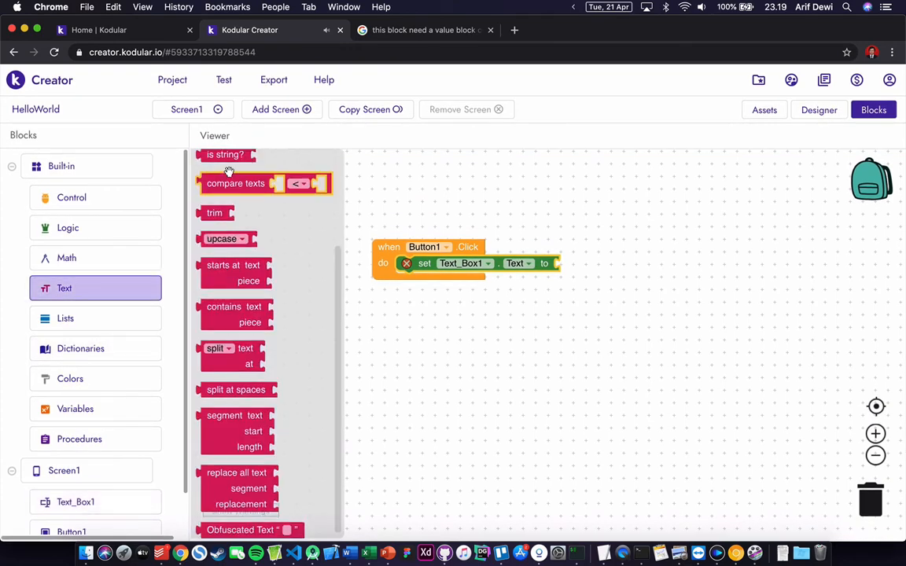
scroll(236, 330, up, 3)
drag(230, 169, 576, 267)
click(560, 263)
text(Selamat Datana)
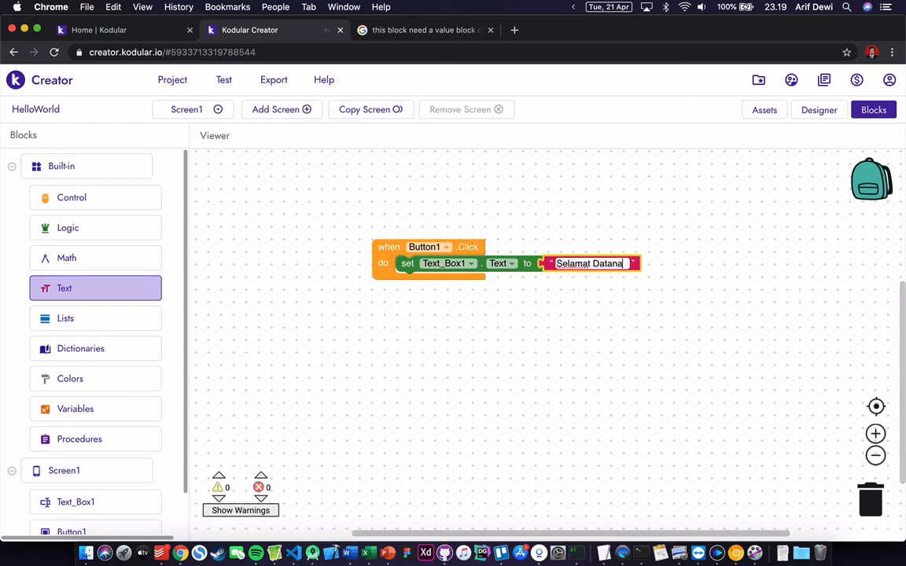
key(BackSpace)
text(g)
click(572, 357)
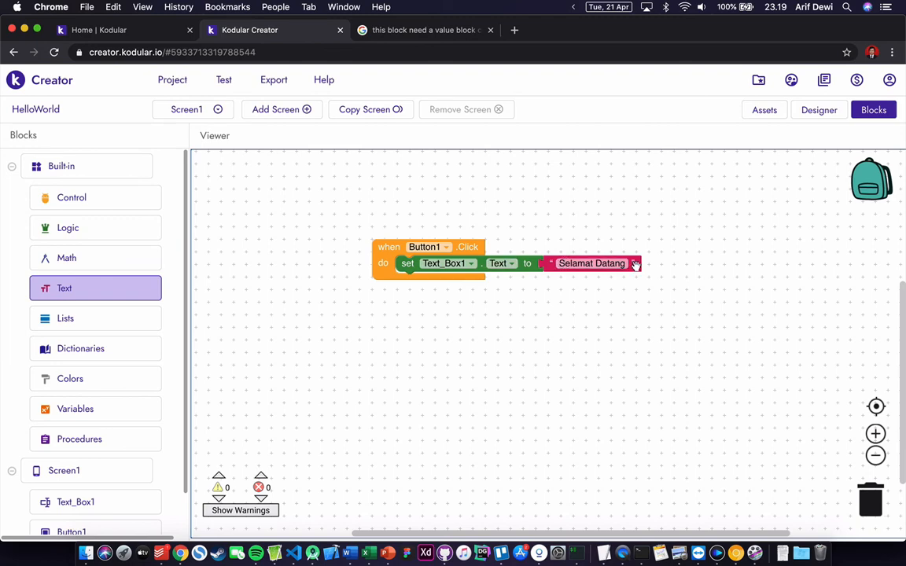
click(815, 110)
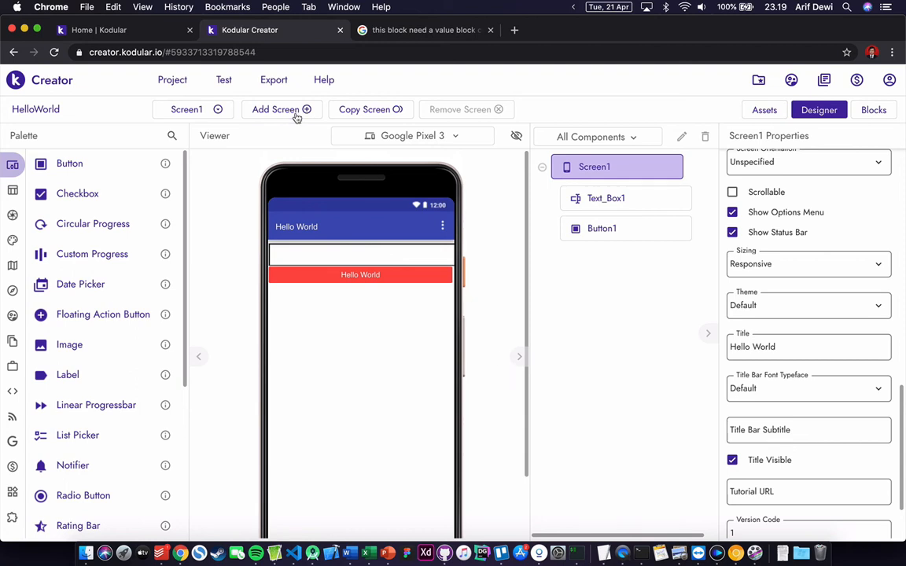
- Export the app with 'Save .apk to my computer' to download HelloWorld.apk
click(275, 85)
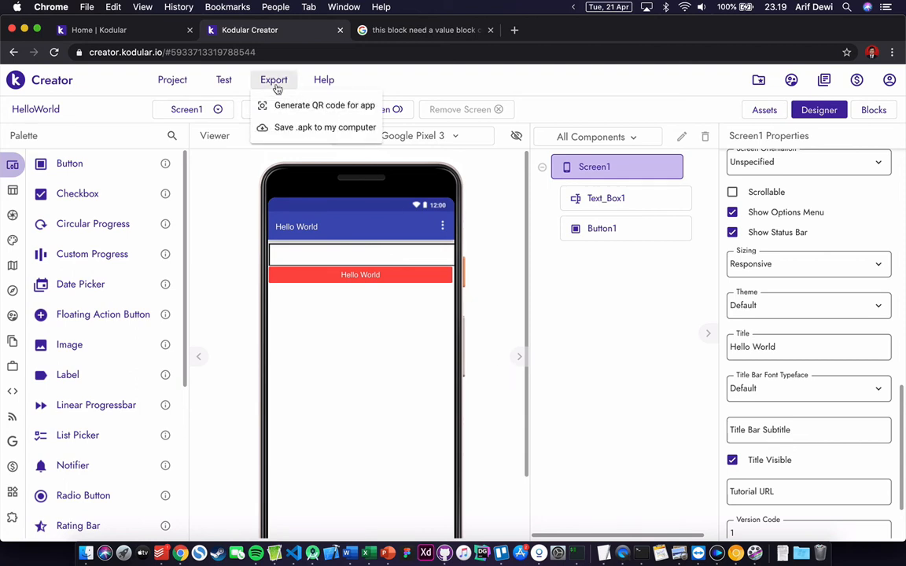
click(291, 130)
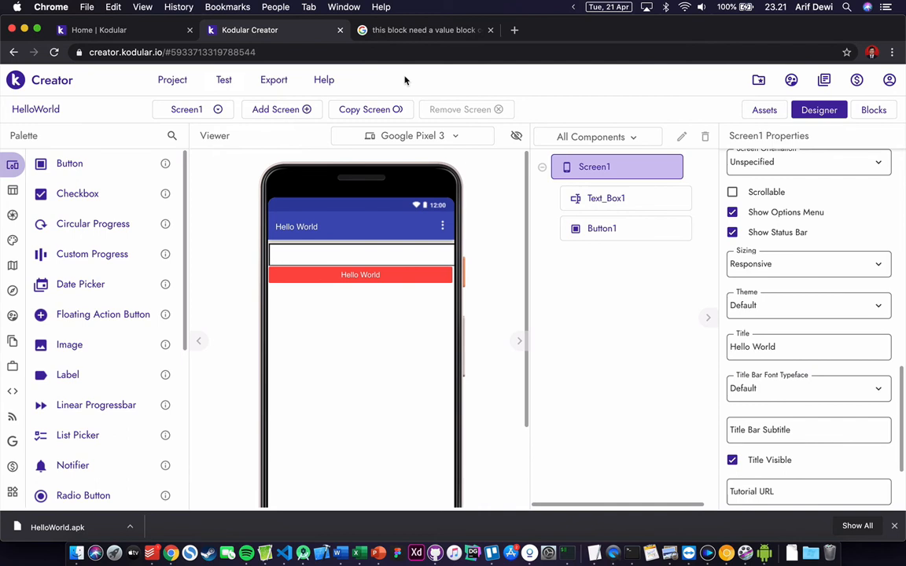
click(235, 85)
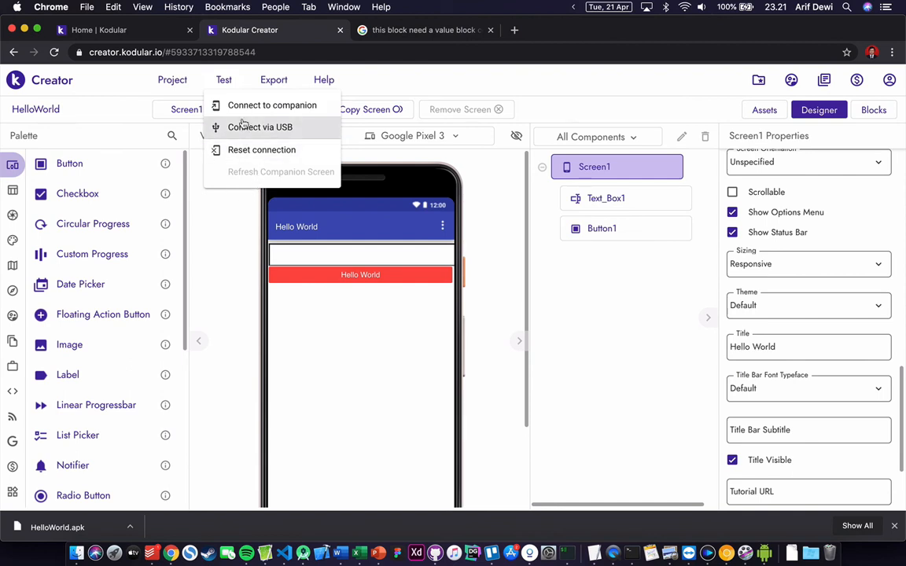
click(222, 199)
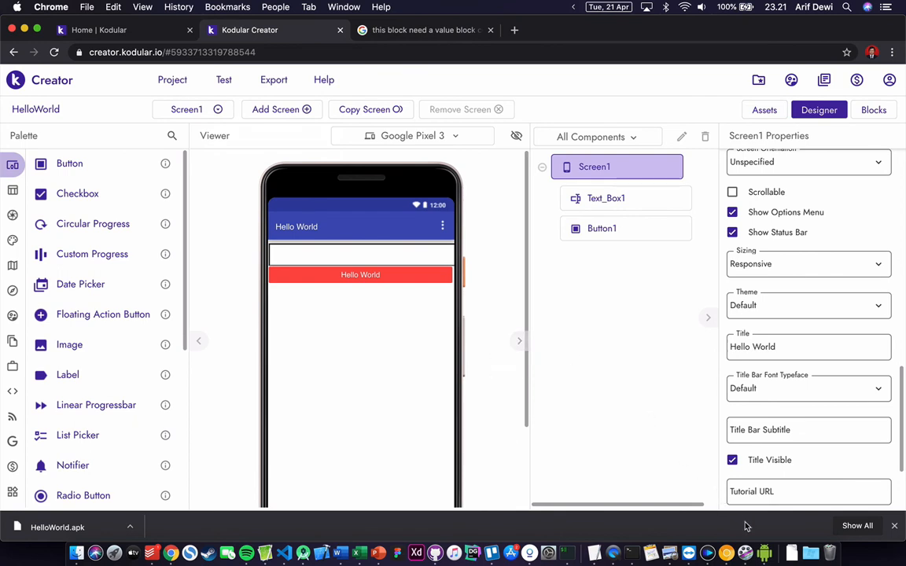
- Open Kodular Companion from its Play Store page on the mirrored phone, then return to Chrome
click(763, 560)
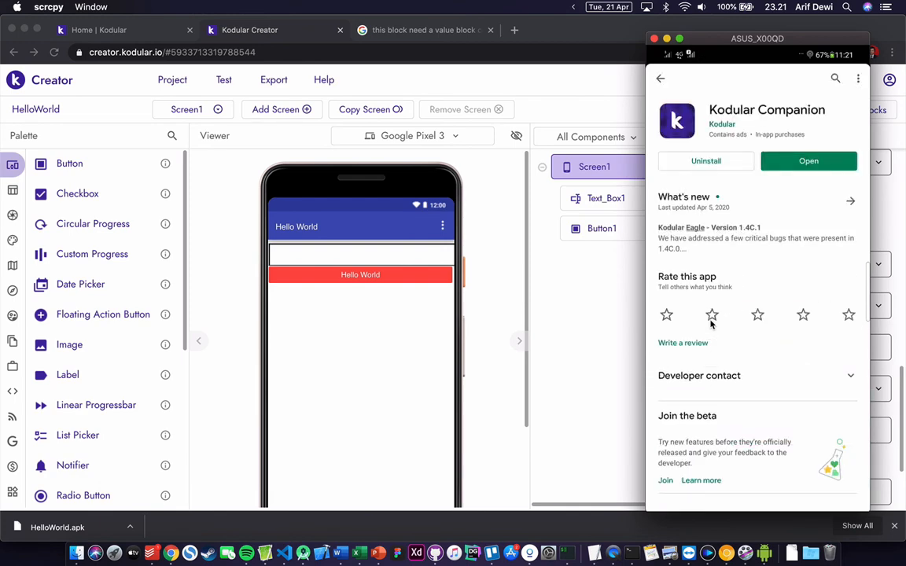
scroll(711, 322, down, 3)
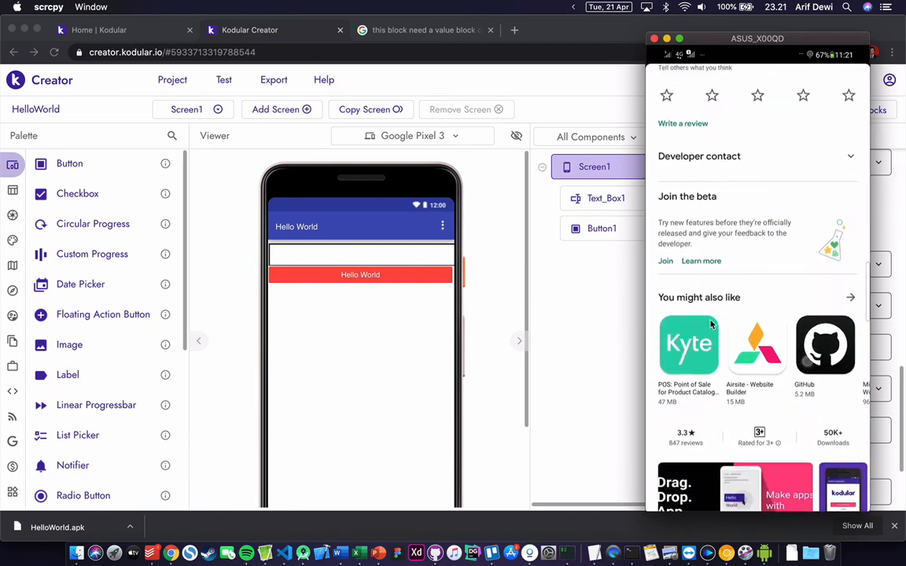
scroll(712, 324, down, 1)
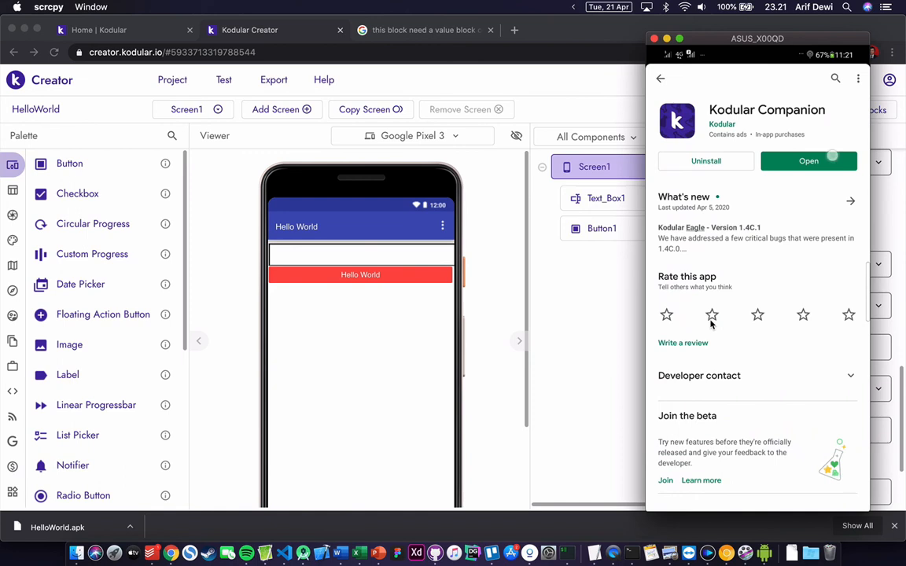
click(711, 318)
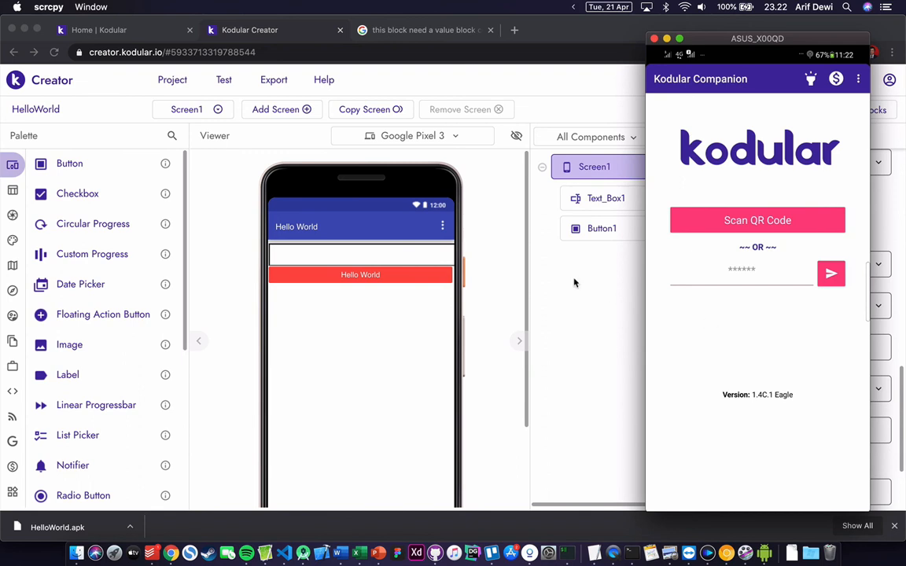
click(506, 219)
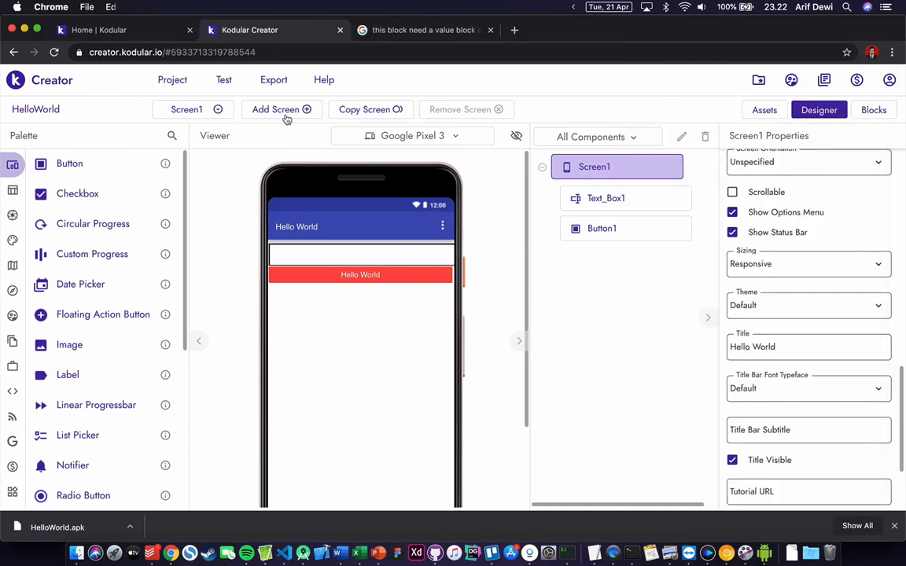
- Choose Test > Connect to companion and bring the scrcpy phone mirror forward to link Companion
click(226, 82)
click(234, 106)
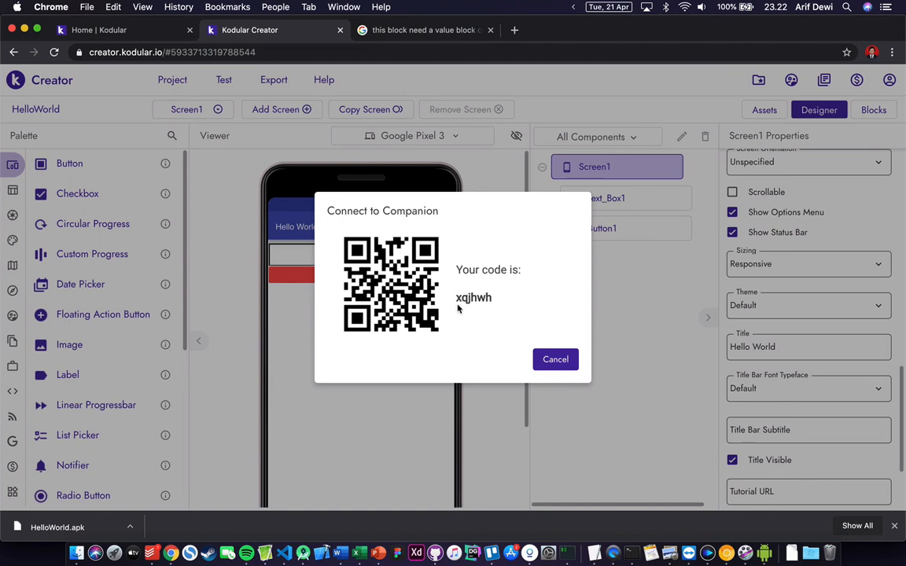
click(764, 550)
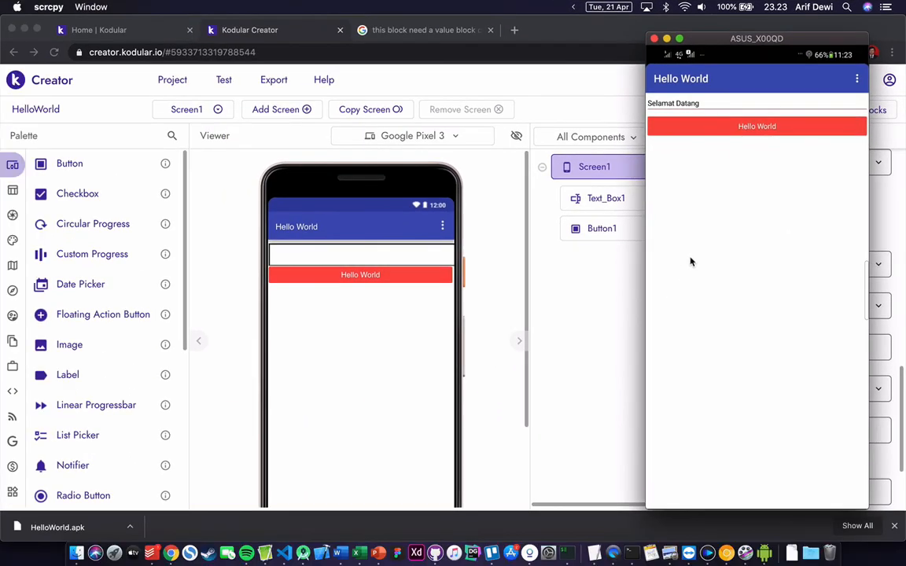
- After the phone test, return to the HelloWorld designer in Chrome showing Text_Box1 and the button
click(567, 314)
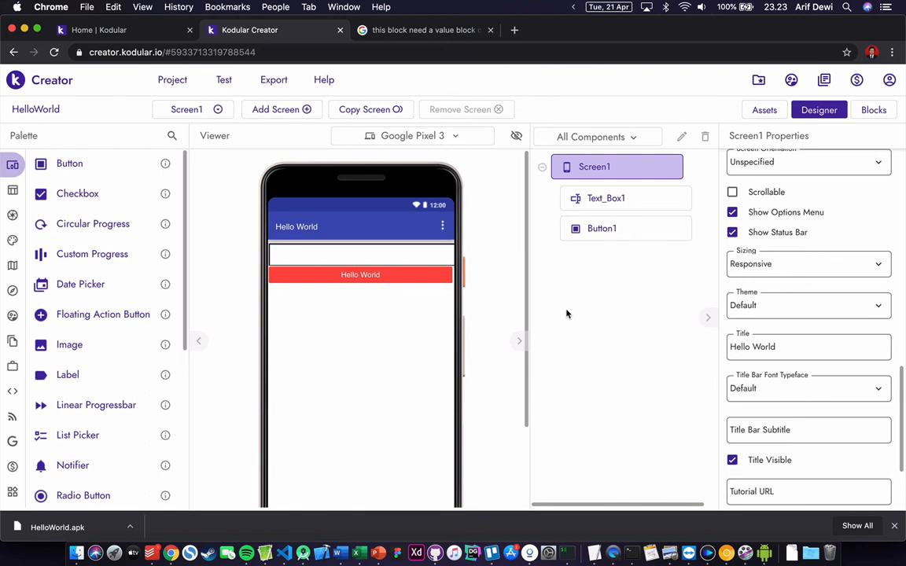
mouse_move(27, 189)
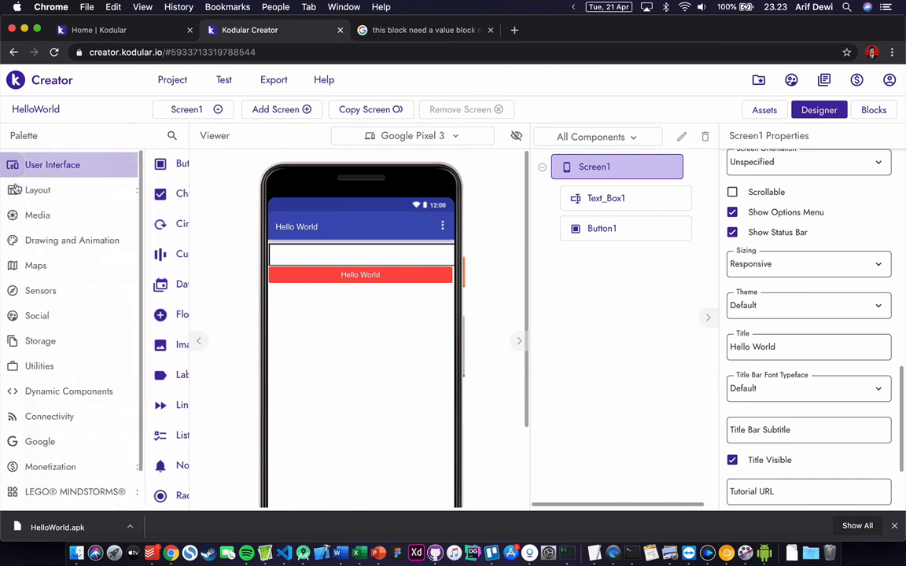
scroll(45, 240, down, 1)
scroll(45, 241, up, 1)
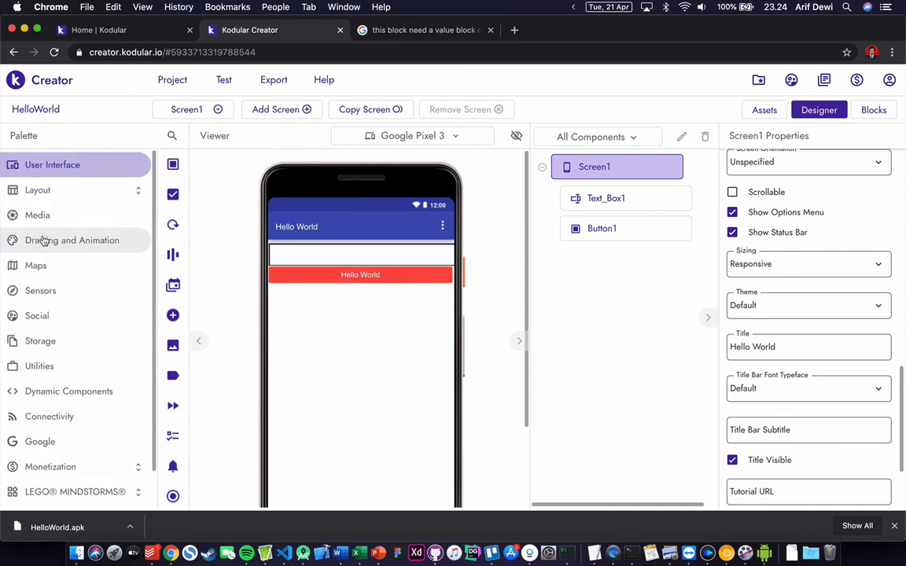